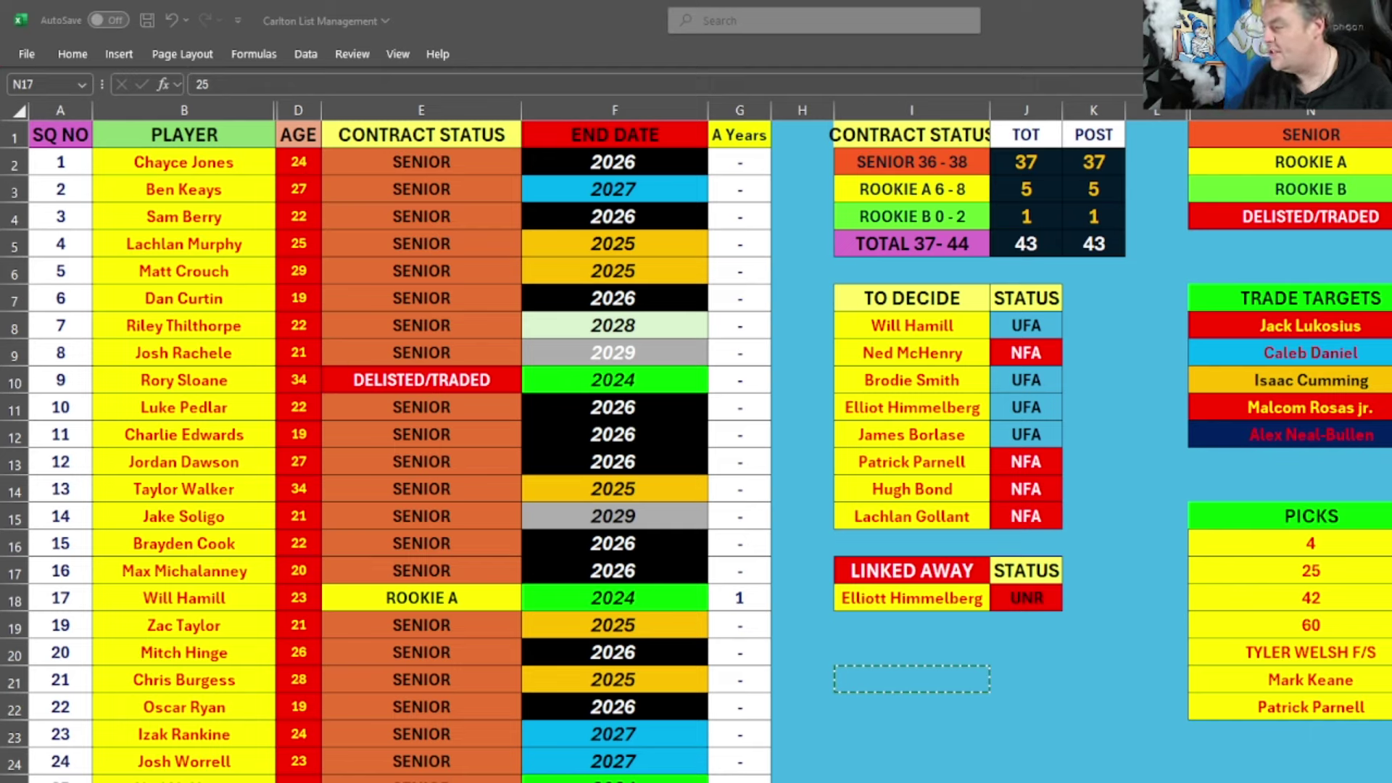
Step: Go through the entries in the PICKS list and check the two listed players against their rows in the squad table
{"action": "key", "text": "ctrl+v"}
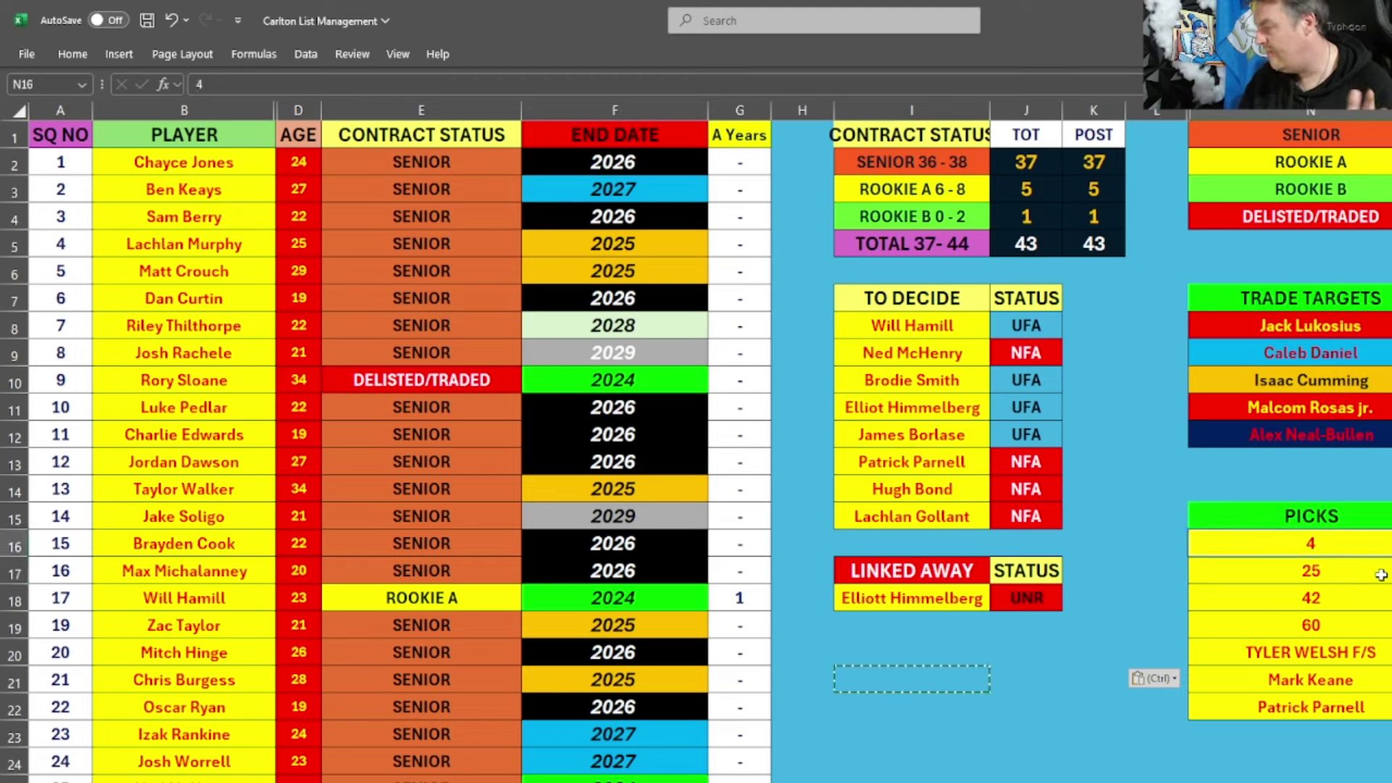
{"action": "left_click", "coordinate": [1353, 604]}
{"action": "left_click", "coordinate": [1352, 628]}
{"action": "left_click", "coordinate": [1356, 657]}
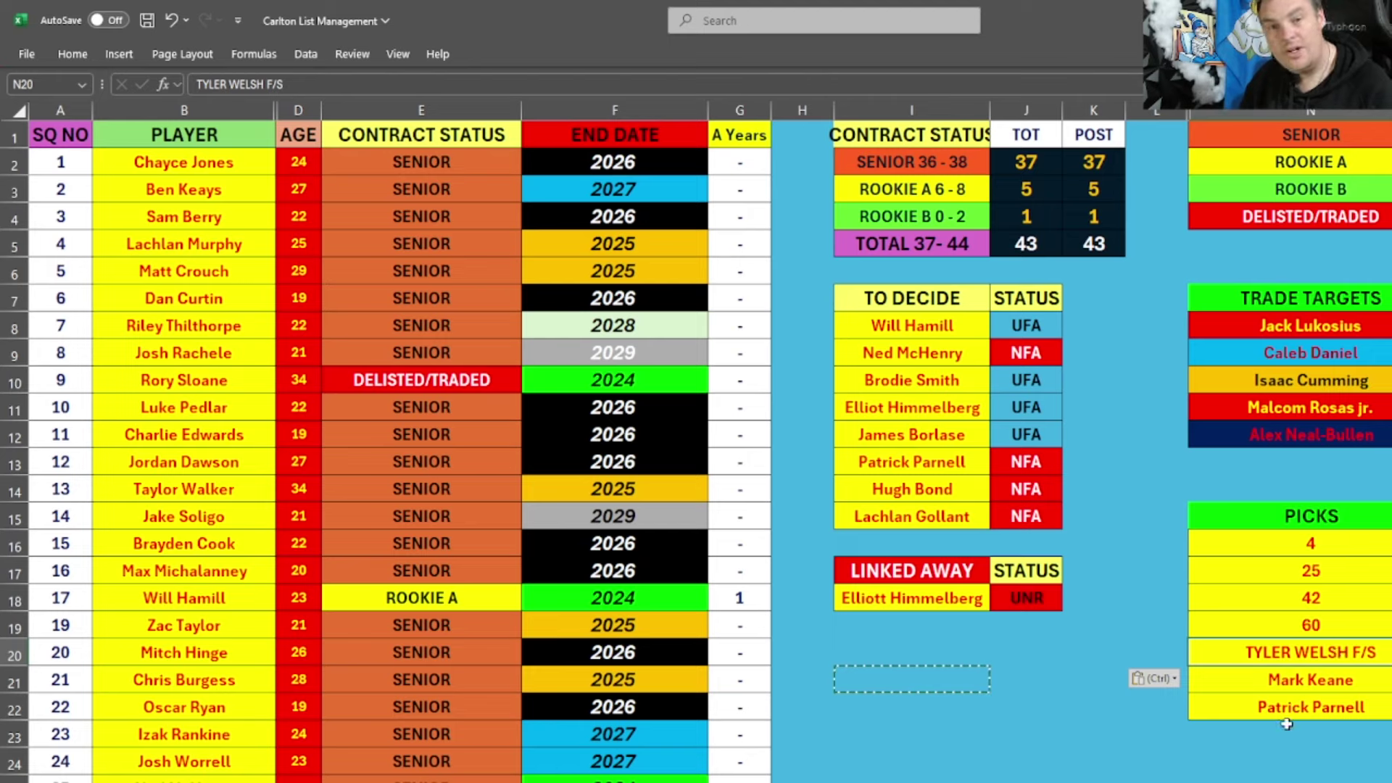
{"action": "left_click_drag", "start_coordinate": [1314, 591], "coordinate": [1332, 629]}
{"action": "left_click", "coordinate": [1308, 652]}
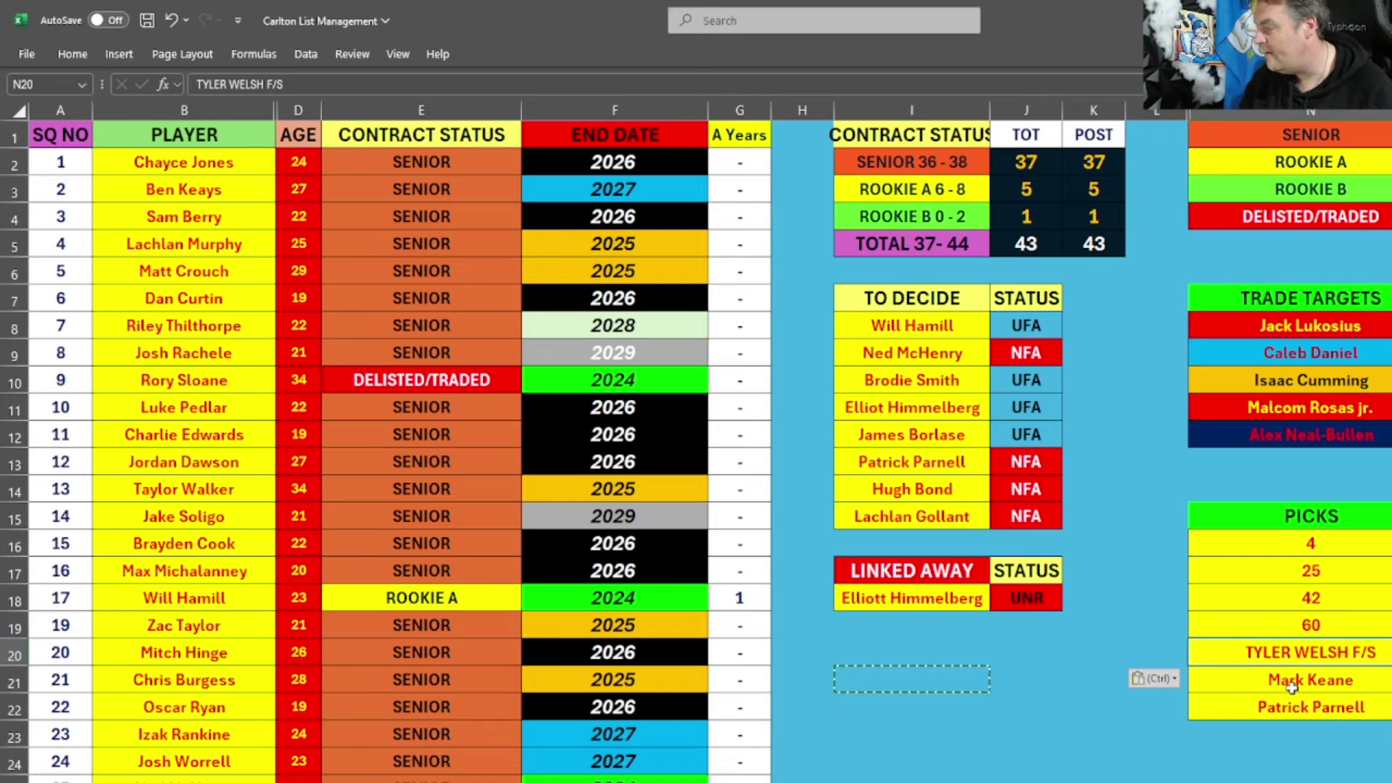
{"action": "left_click", "coordinate": [1345, 682]}
{"action": "scroll", "coordinate": [715, 730], "scroll_direction": "down", "scroll_amount": 1}
{"action": "scroll", "coordinate": [716, 730], "scroll_direction": "down", "scroll_amount": 4}
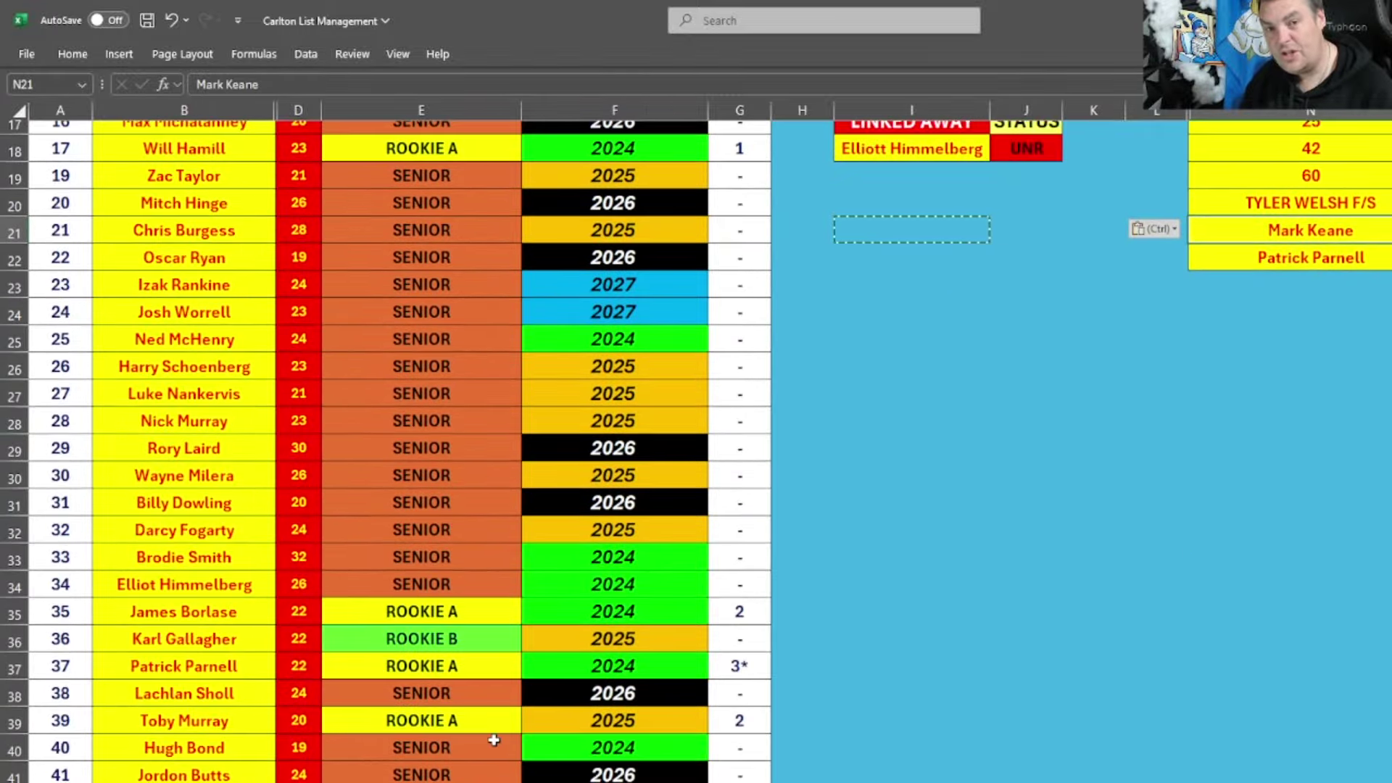
{"action": "scroll", "coordinate": [498, 740], "scroll_direction": "down", "scroll_amount": 2}
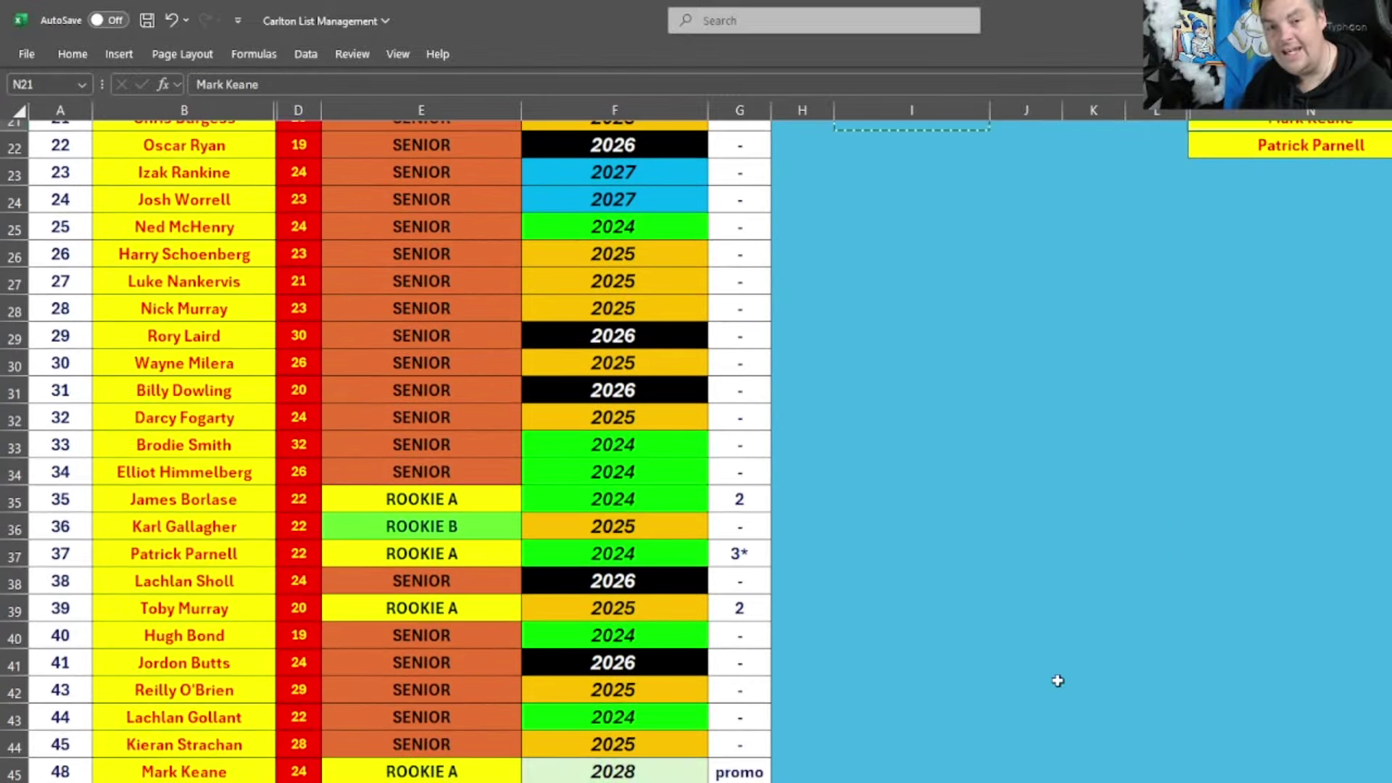
{"action": "scroll", "coordinate": [1001, 691], "scroll_direction": "up", "scroll_amount": 4}
{"action": "left_click", "coordinate": [1293, 484]}
{"action": "scroll", "coordinate": [1292, 506], "scroll_direction": "down", "scroll_amount": 2}
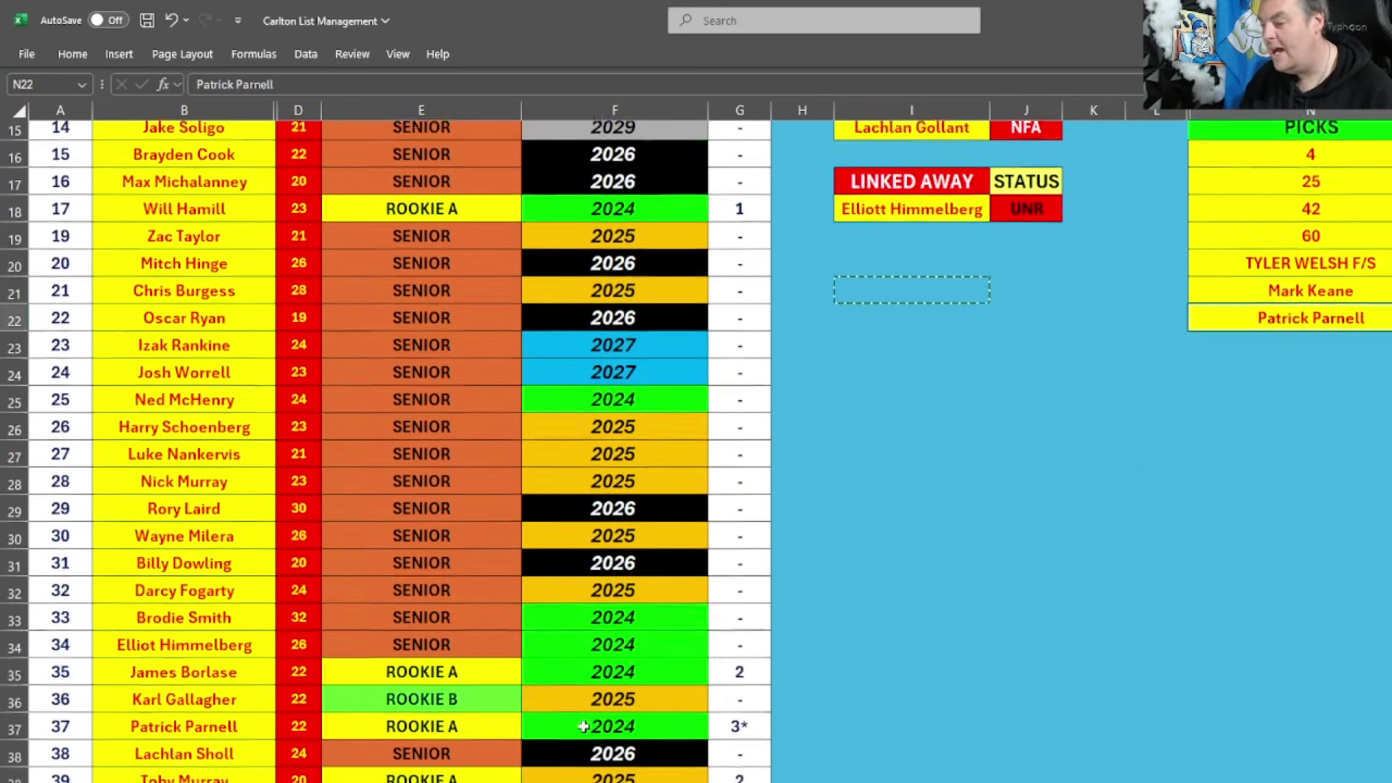
{"action": "scroll", "coordinate": [1015, 711], "scroll_direction": "up", "scroll_amount": 4}
{"action": "scroll", "coordinate": [1043, 701], "scroll_direction": "up", "scroll_amount": 1}
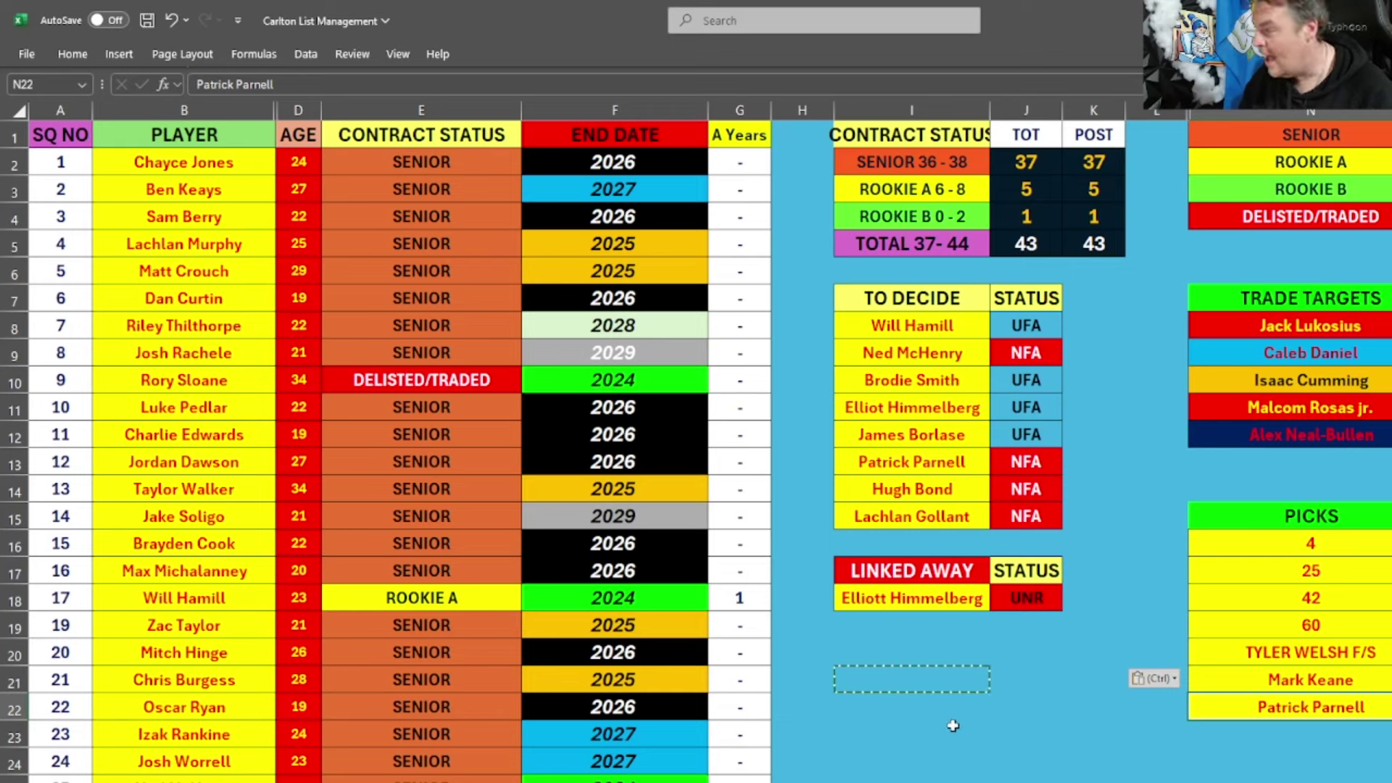
Step: Review the five TRADE TARGETS, including the last target and the free-agent status beside the third one
{"action": "left_click_drag", "start_coordinate": [1305, 326], "coordinate": [1255, 435]}
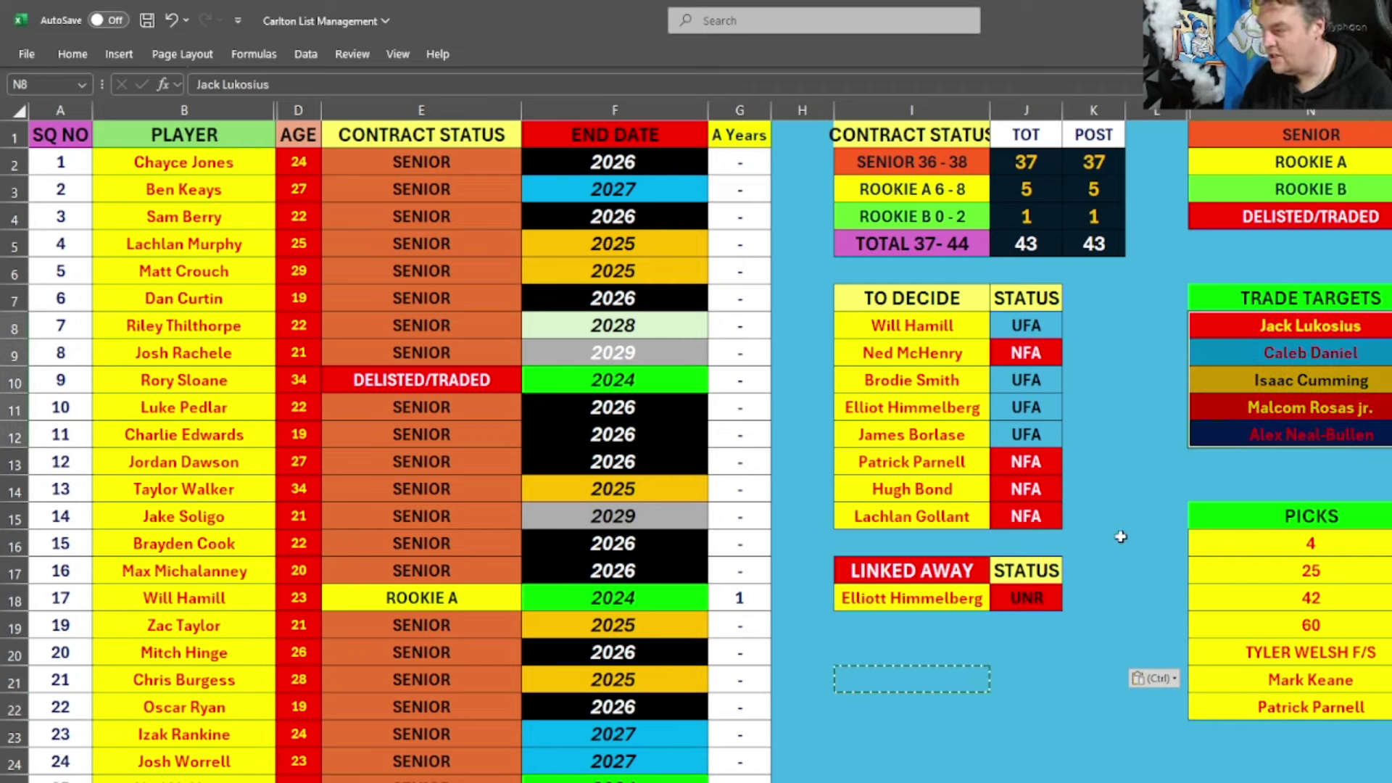
{"action": "left_click_drag", "start_coordinate": [1277, 434], "coordinate": [1391, 435]}
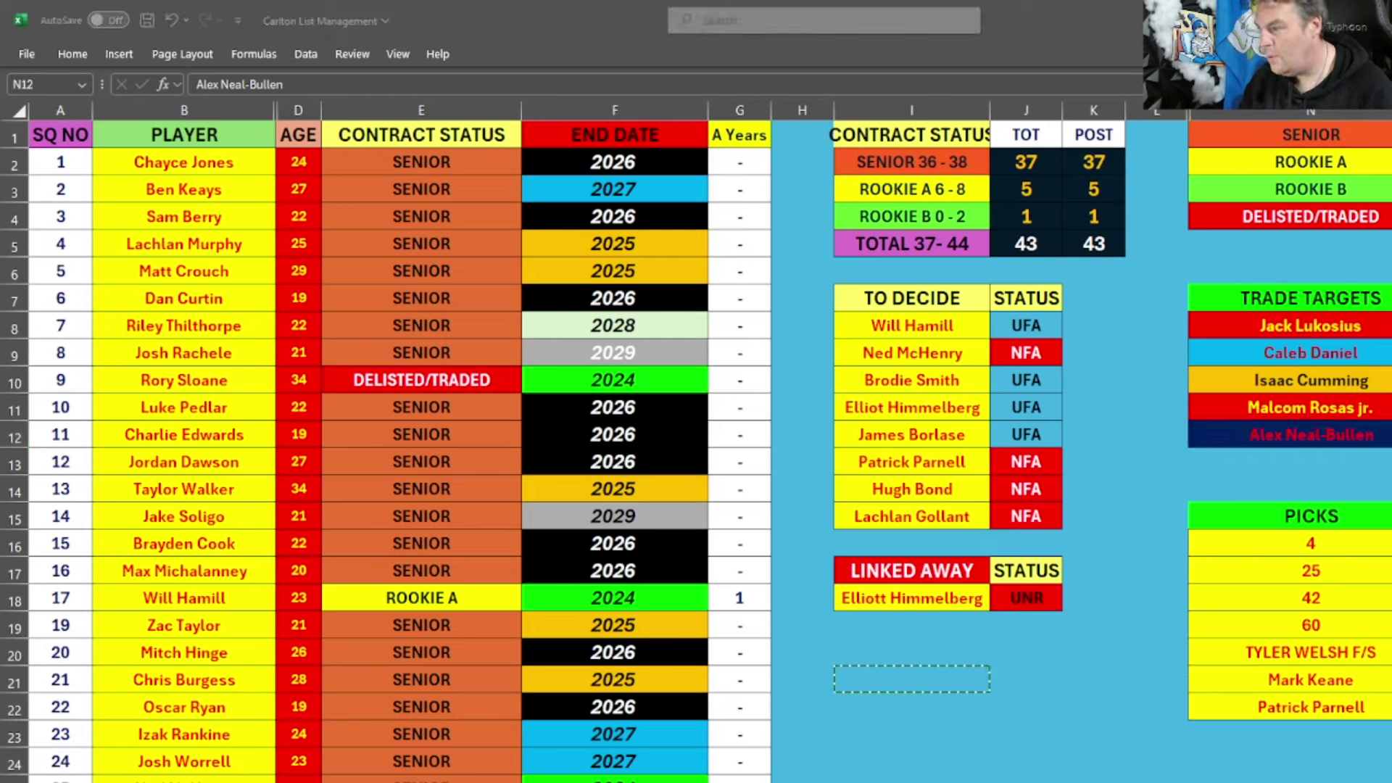
{"action": "key", "text": "alt+Tab"}
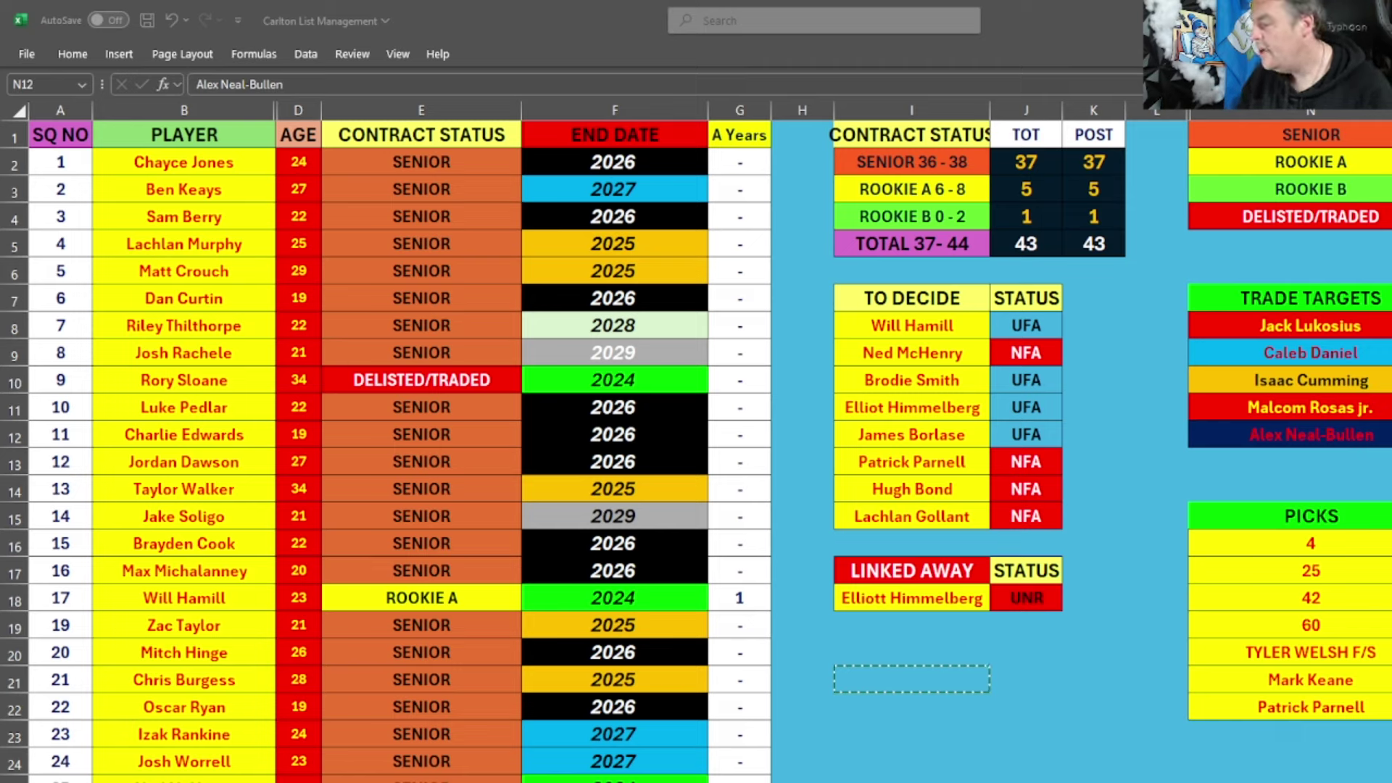
{"action": "key", "text": "ctrl+v"}
{"action": "key", "text": "Up"}
{"action": "key", "text": "Up"}
{"action": "key", "text": "Right"}
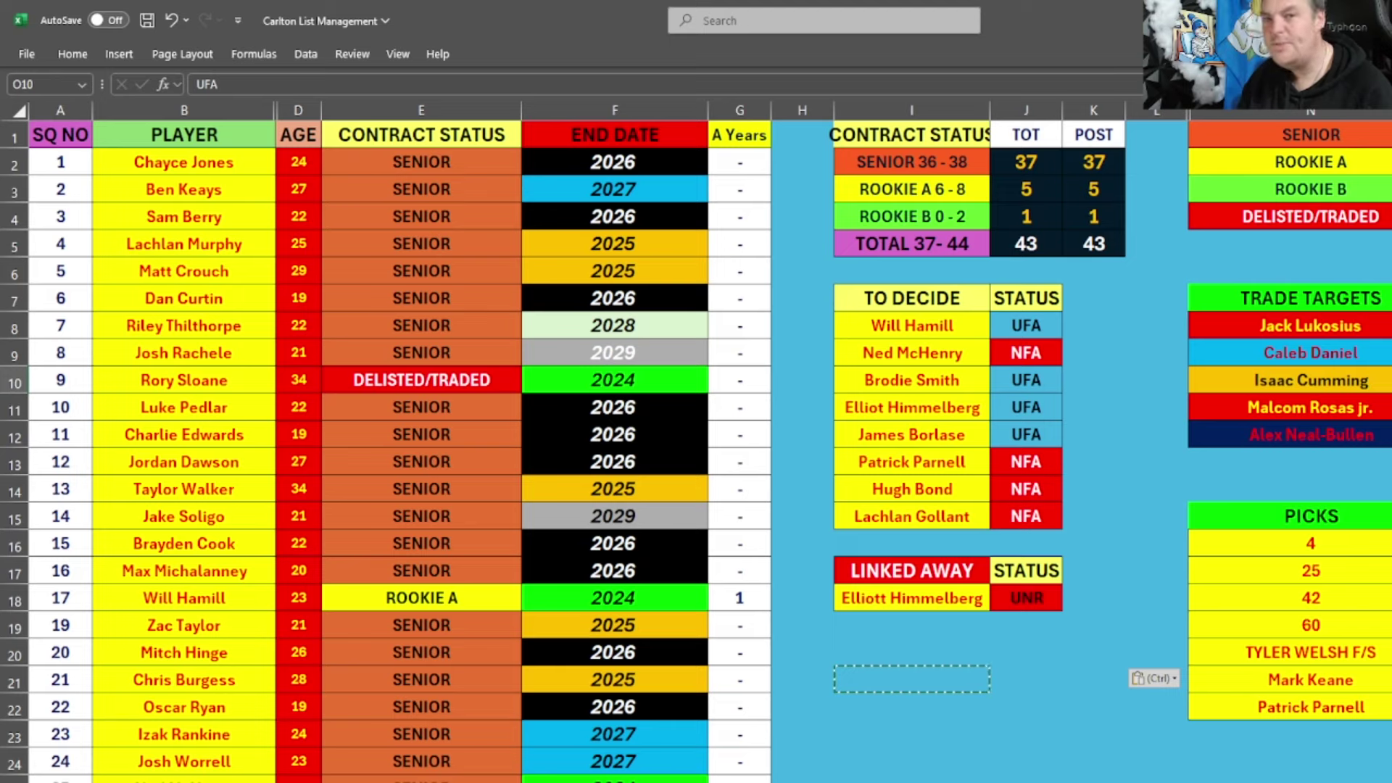
{"action": "key", "text": "alt+Tab"}
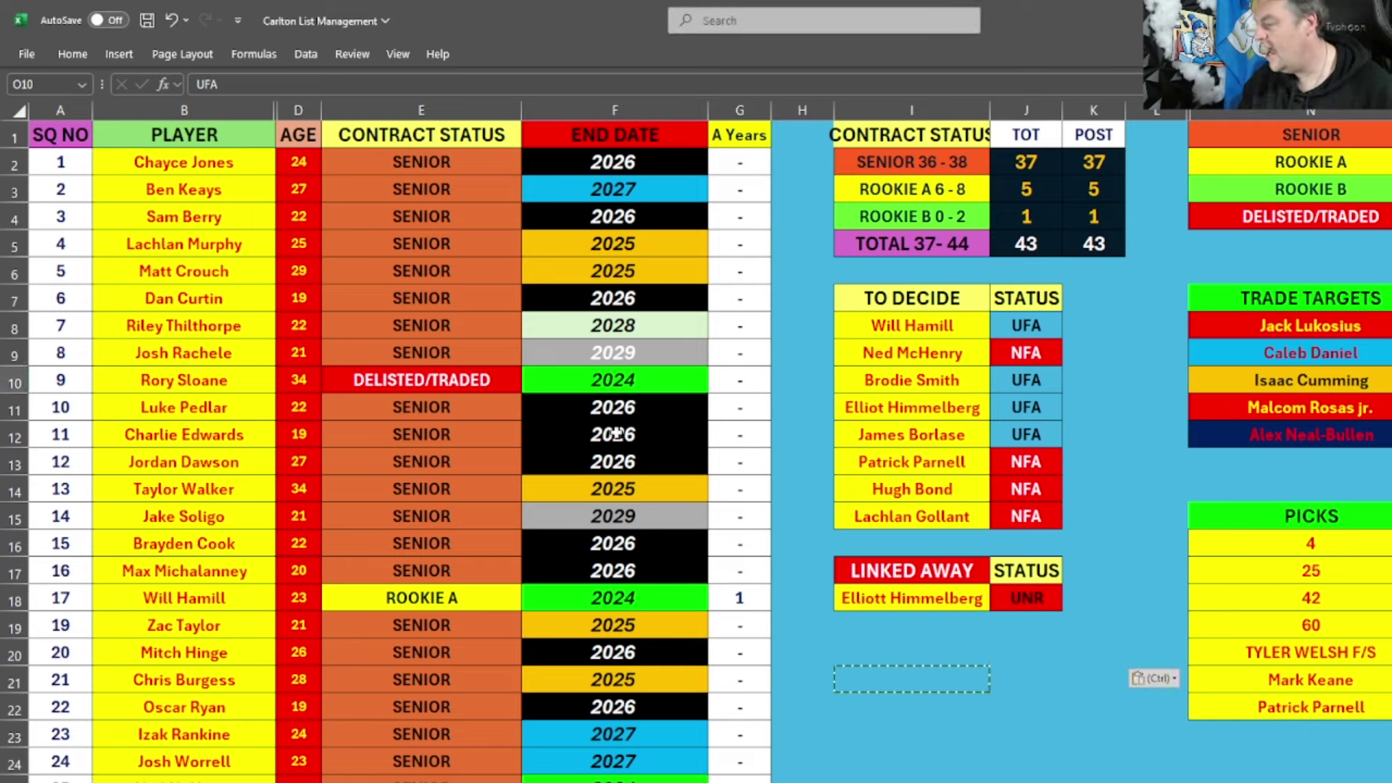
Step: Check the TO DECIDE players and their status against the contract status and end date rows in the squad table
{"action": "left_click", "coordinate": [897, 326]}
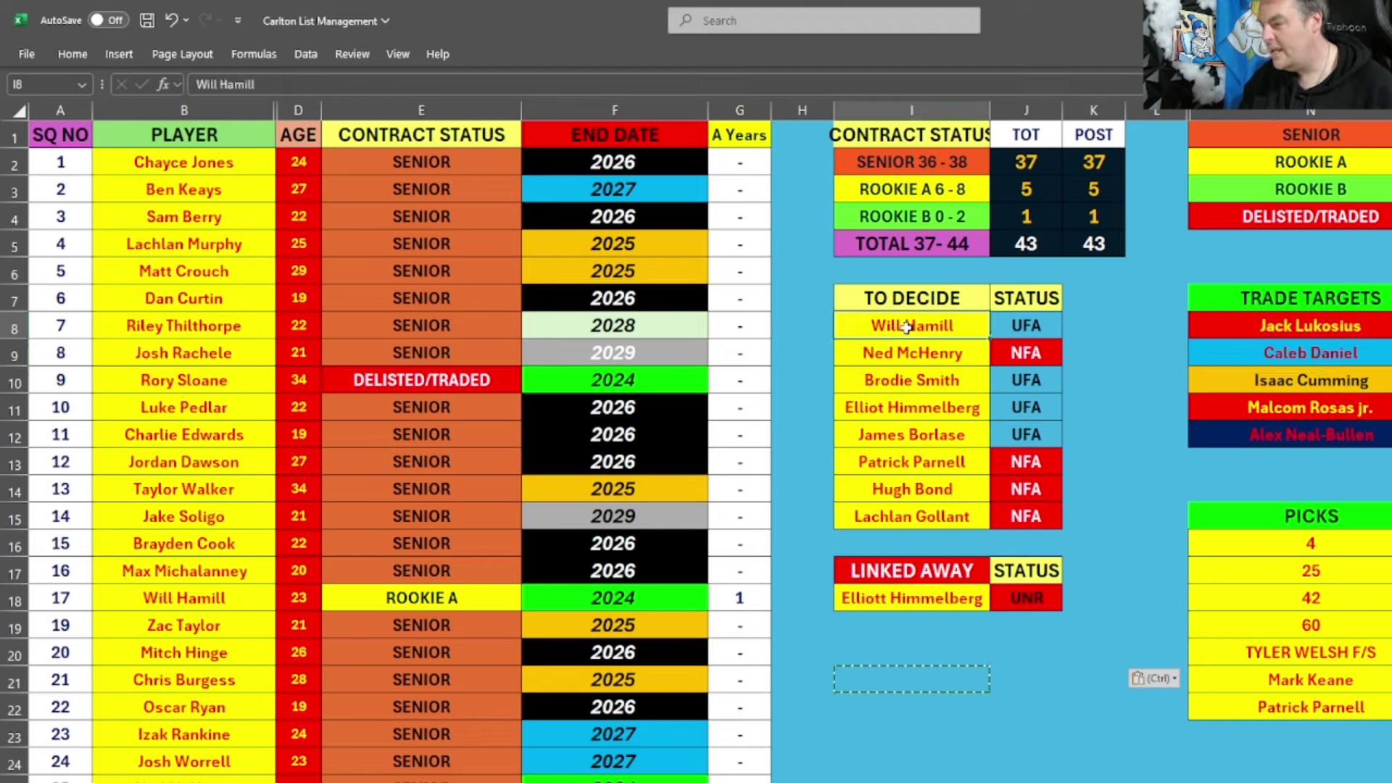
{"action": "left_click_drag", "start_coordinate": [897, 326], "coordinate": [1038, 326]}
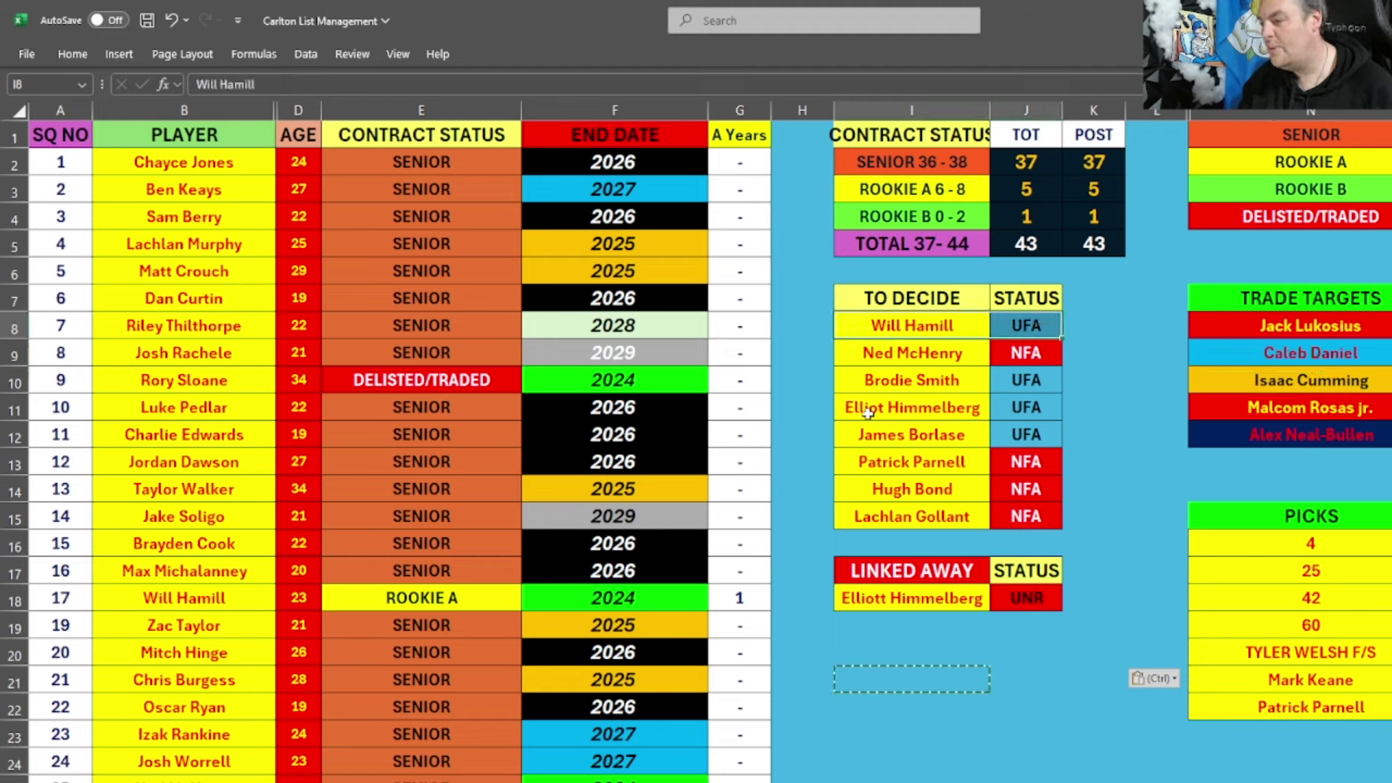
{"action": "left_click_drag", "start_coordinate": [939, 326], "coordinate": [1036, 319]}
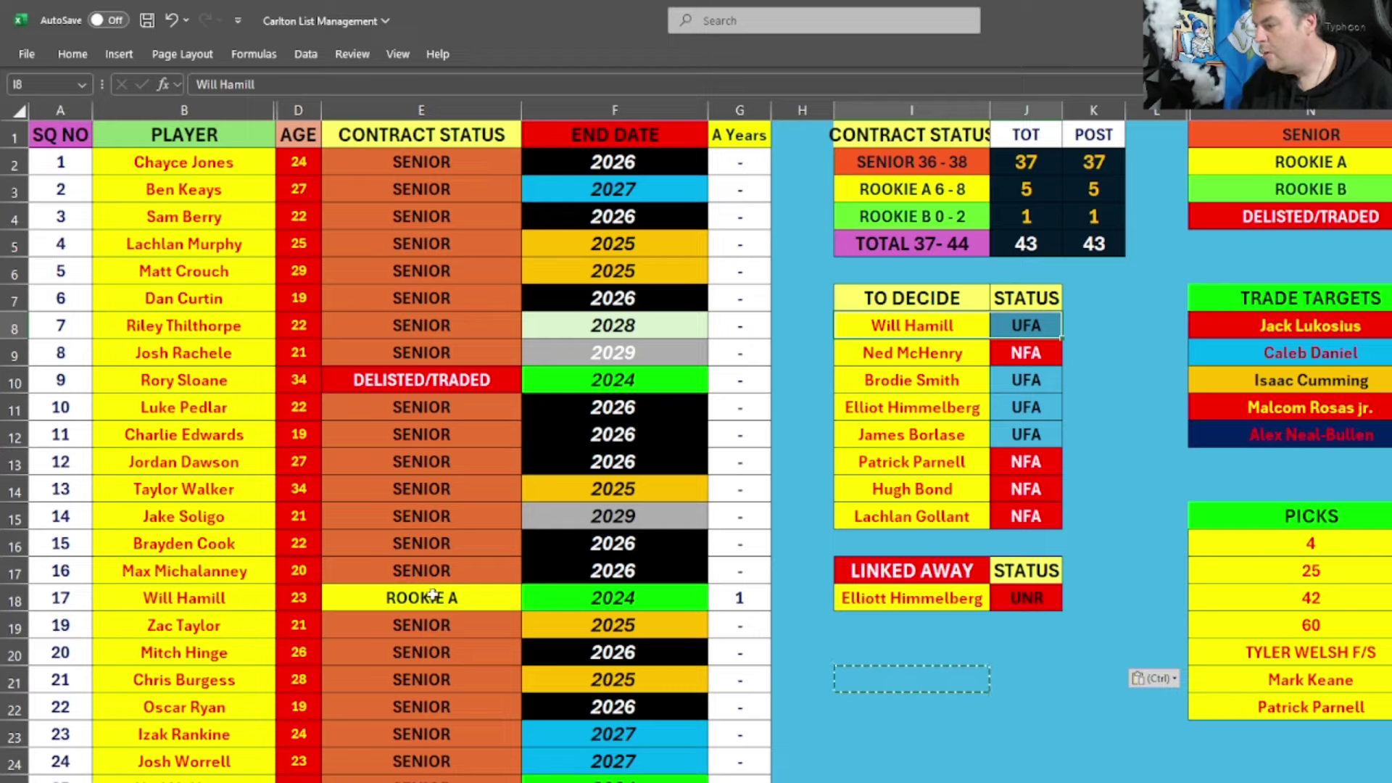
{"action": "left_click", "coordinate": [427, 653]}
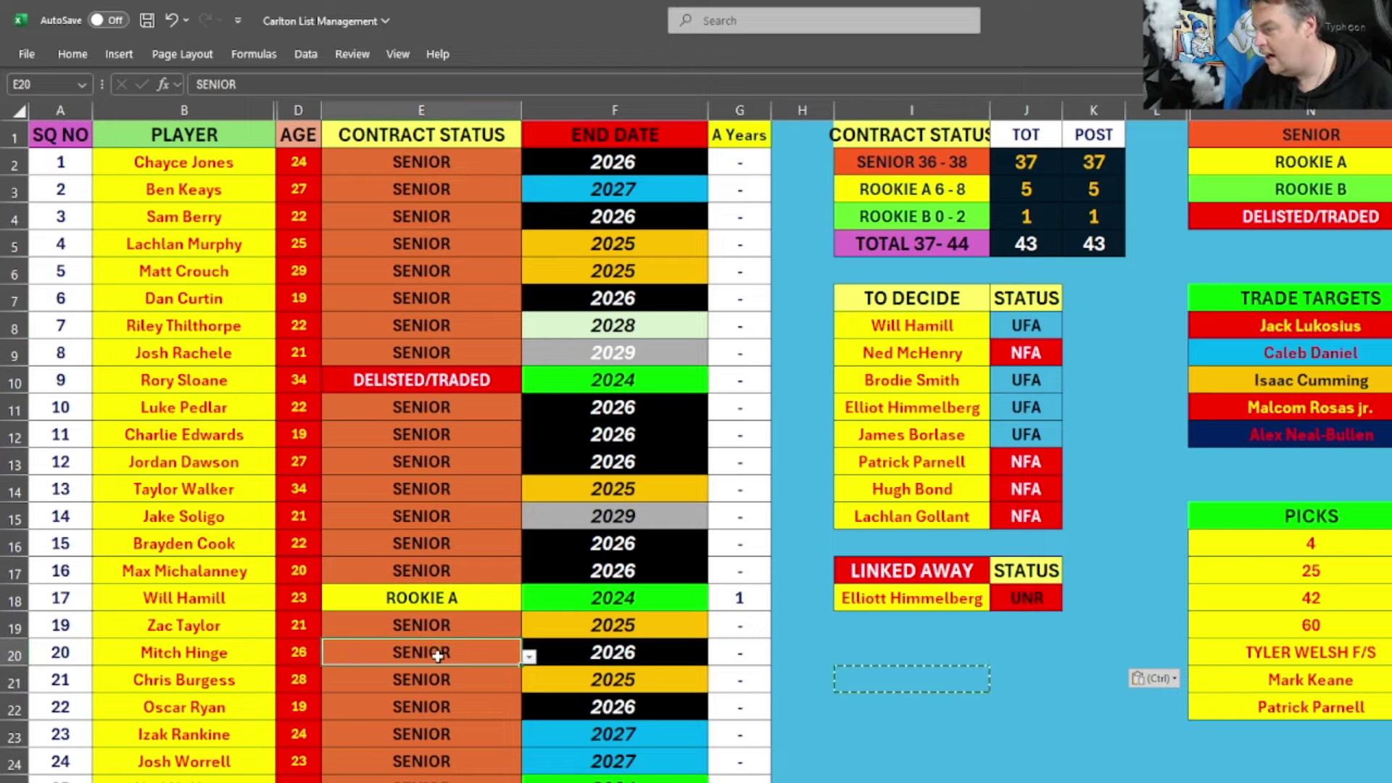
{"action": "scroll", "coordinate": [433, 656], "scroll_direction": "down", "scroll_amount": 3}
{"action": "left_click", "coordinate": [458, 562]}
{"action": "scroll", "coordinate": [453, 563], "scroll_direction": "up", "scroll_amount": 1}
{"action": "scroll", "coordinate": [454, 563], "scroll_direction": "up", "scroll_amount": 1}
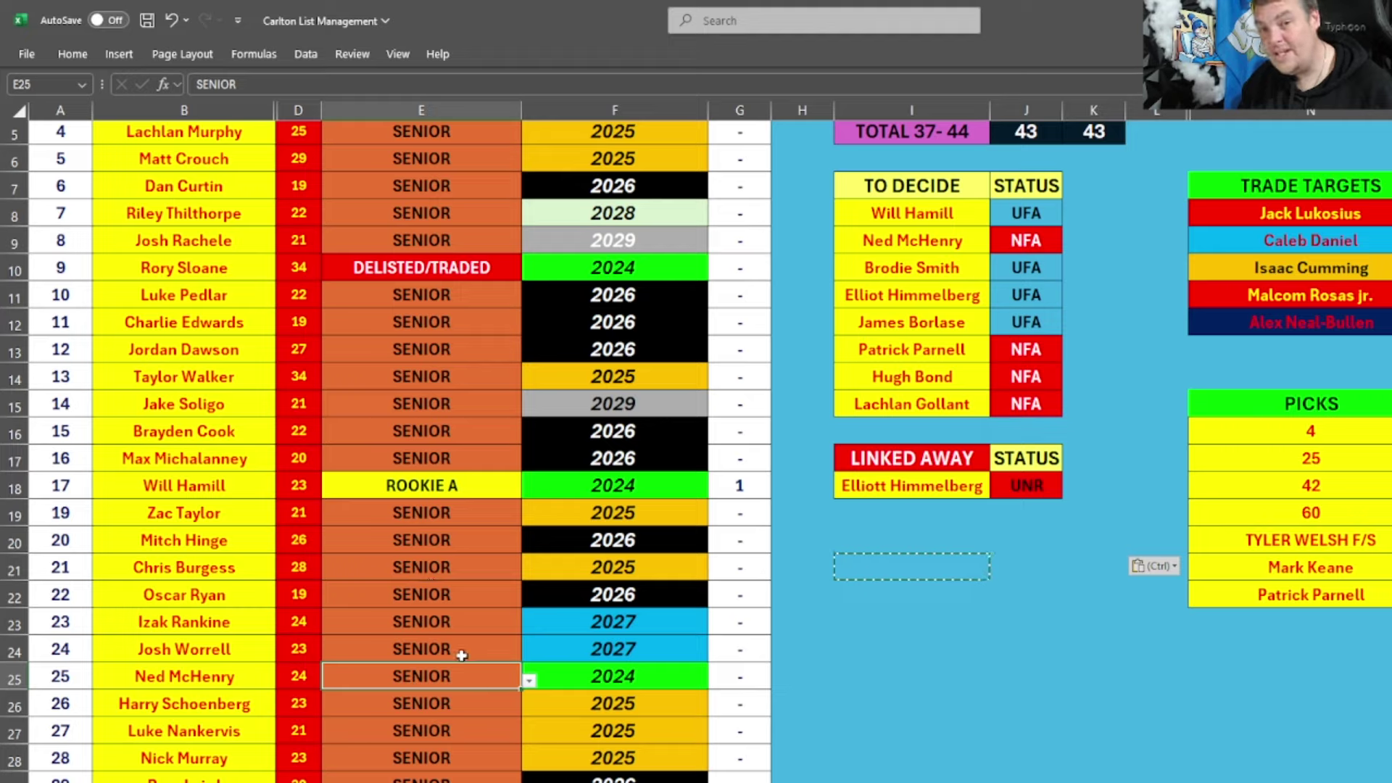
{"action": "scroll", "coordinate": [440, 676], "scroll_direction": "down", "scroll_amount": 1}
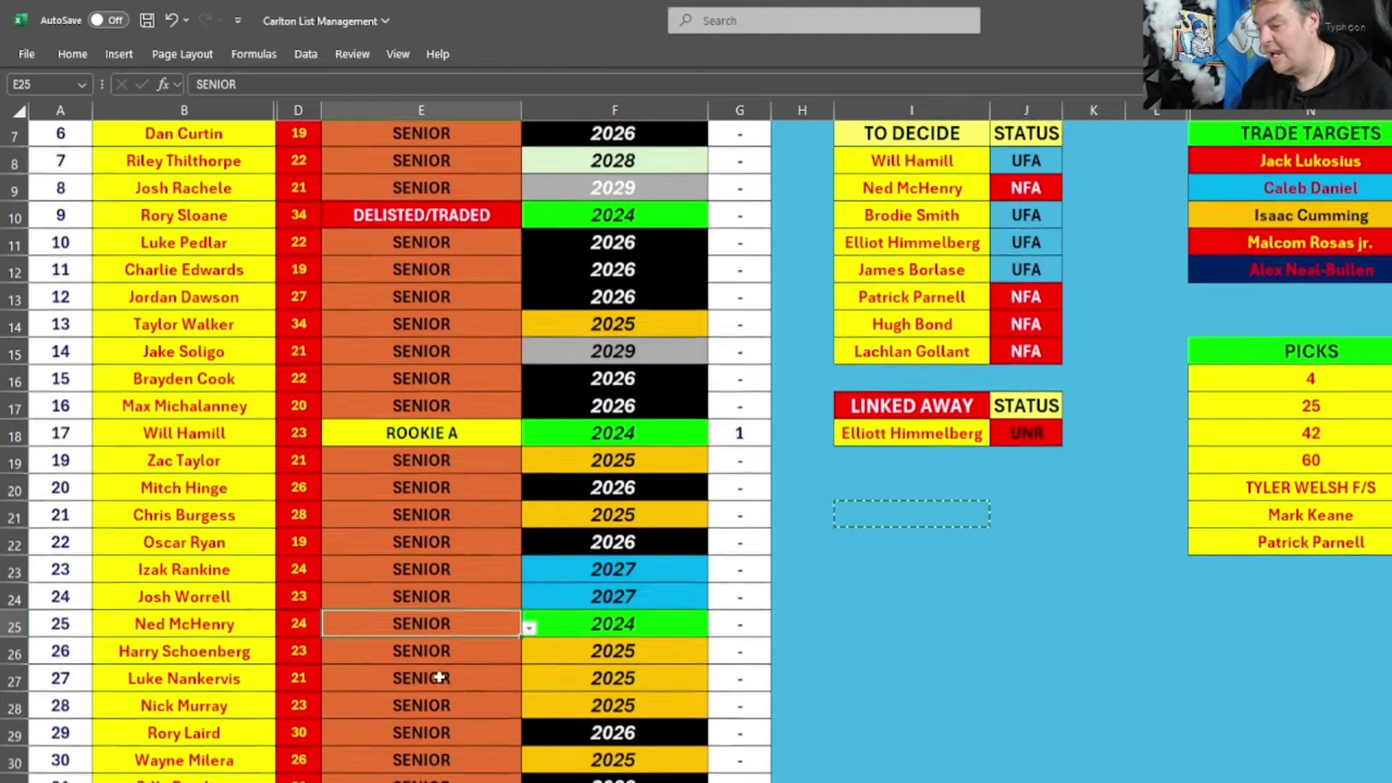
{"action": "scroll", "coordinate": [421, 656], "scroll_direction": "up", "scroll_amount": 1}
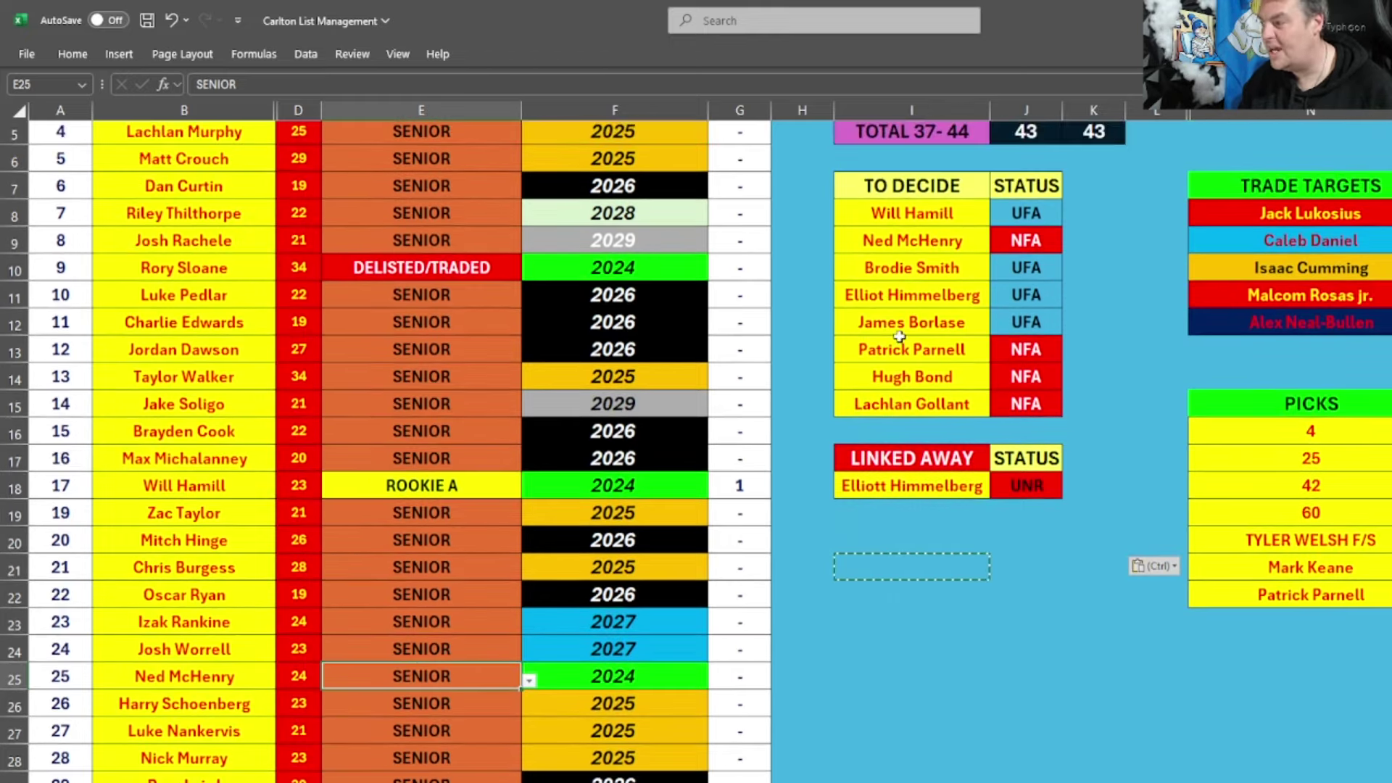
{"action": "scroll", "coordinate": [449, 657], "scroll_direction": "down", "scroll_amount": 2}
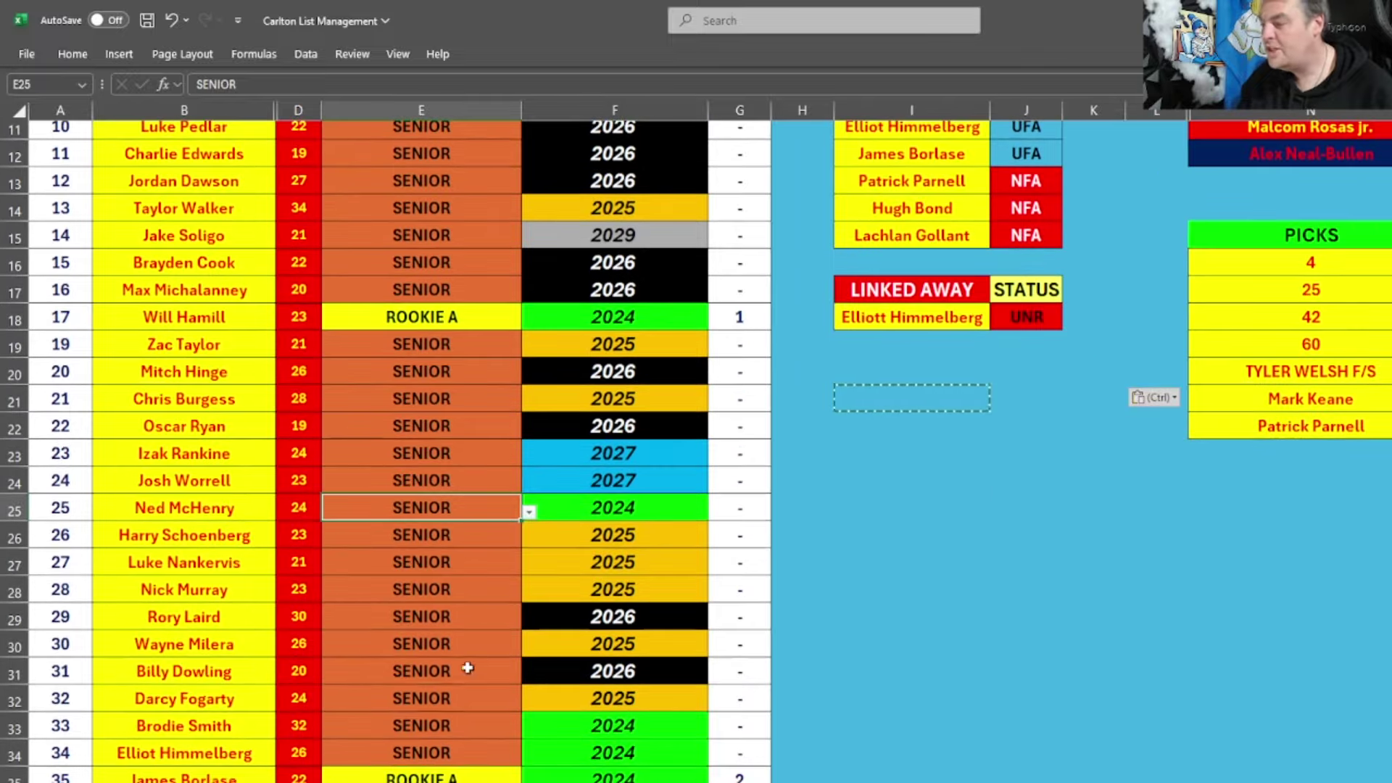
{"action": "left_click", "coordinate": [426, 725]}
{"action": "scroll", "coordinate": [407, 685], "scroll_direction": "up", "scroll_amount": 2}
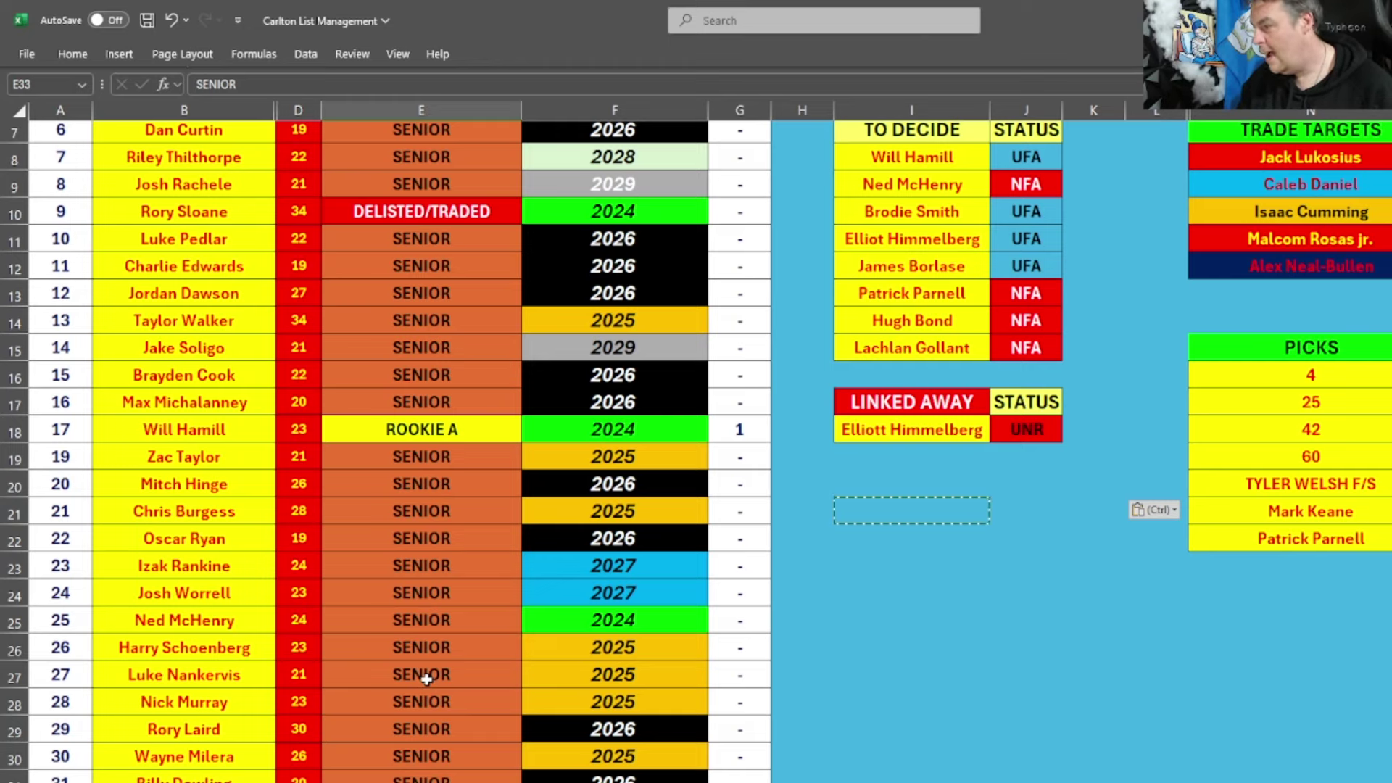
{"action": "scroll", "coordinate": [534, 635], "scroll_direction": "down", "scroll_amount": 1}
{"action": "scroll", "coordinate": [533, 635], "scroll_direction": "down", "scroll_amount": 3}
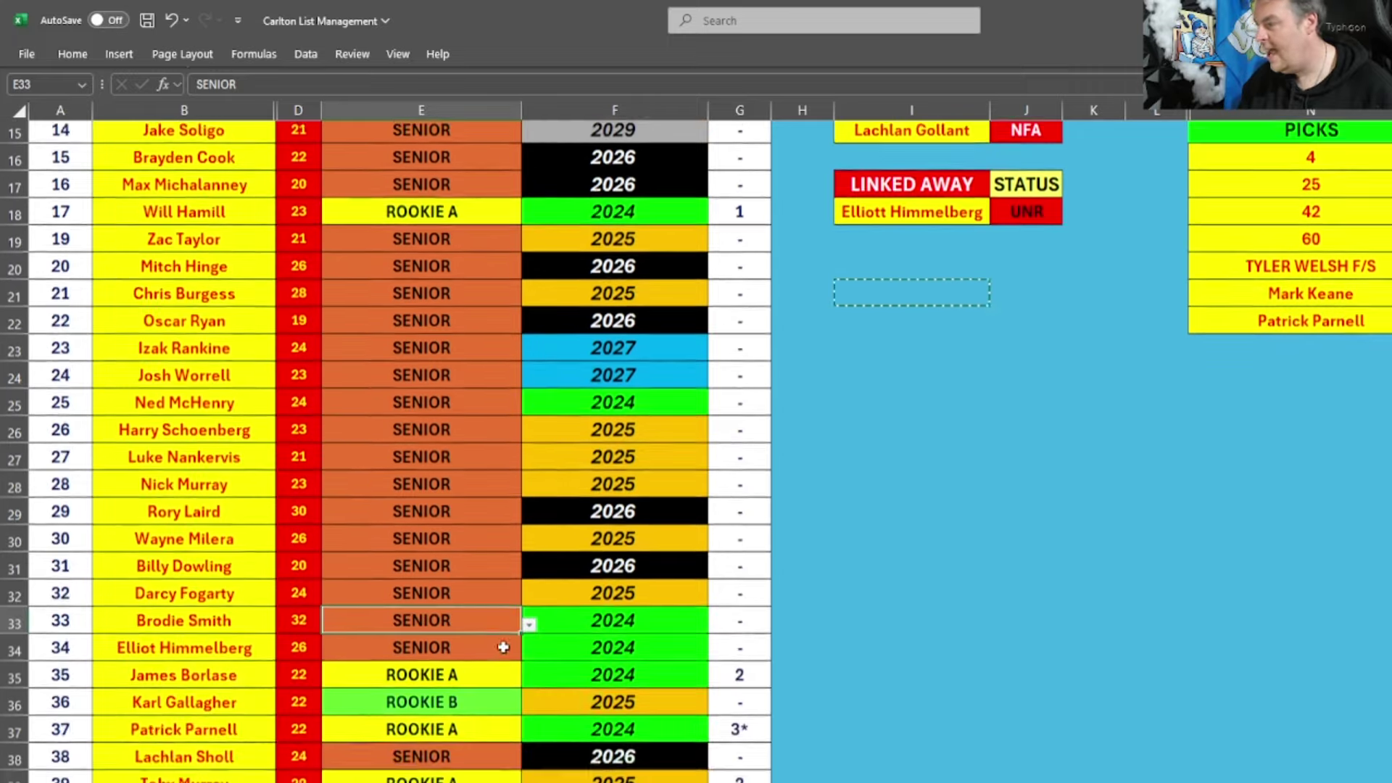
Step: Set the contract status of squad number 34 to DELISTED/TRADED in cell E34
{"action": "left_click", "coordinate": [500, 642]}
{"action": "type", "text": "d"}
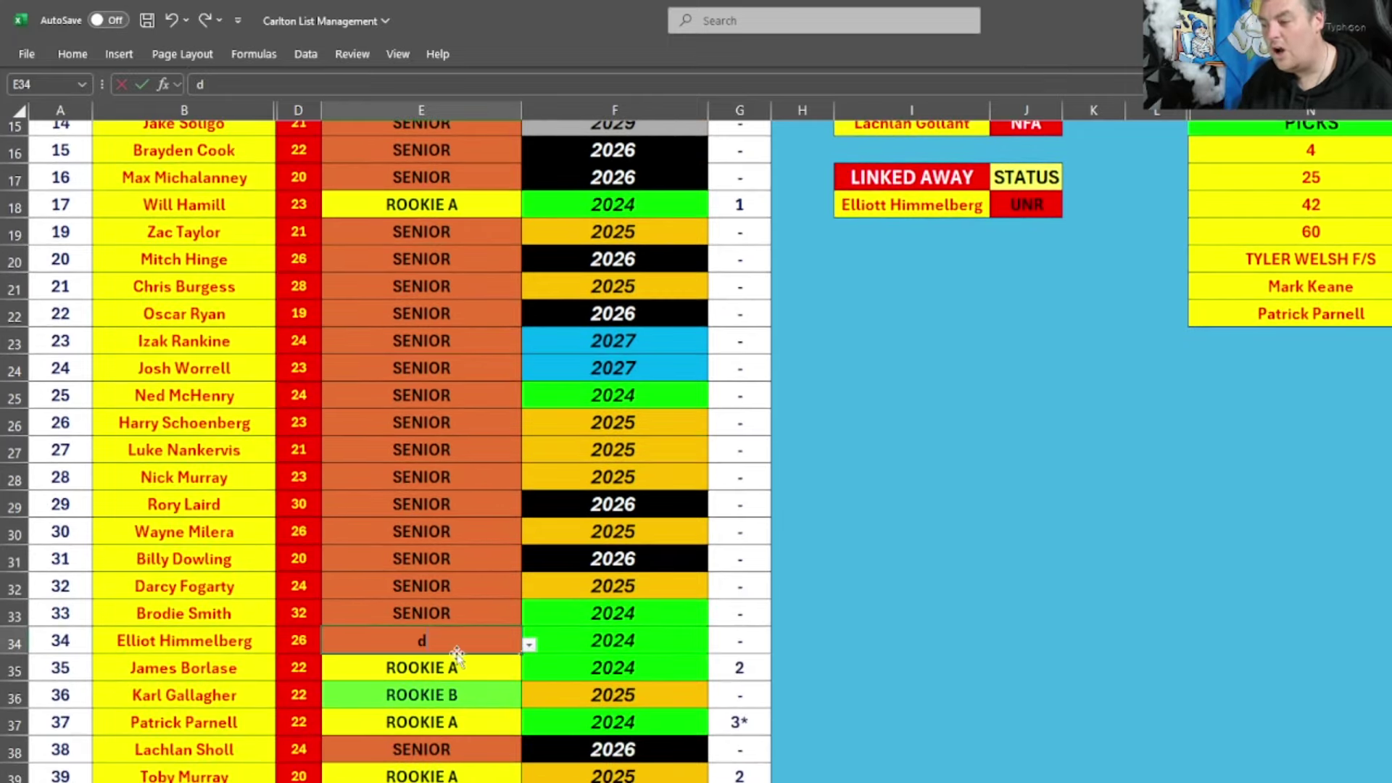
{"action": "left_click", "coordinate": [450, 659]}
{"action": "left_click", "coordinate": [822, 570]}
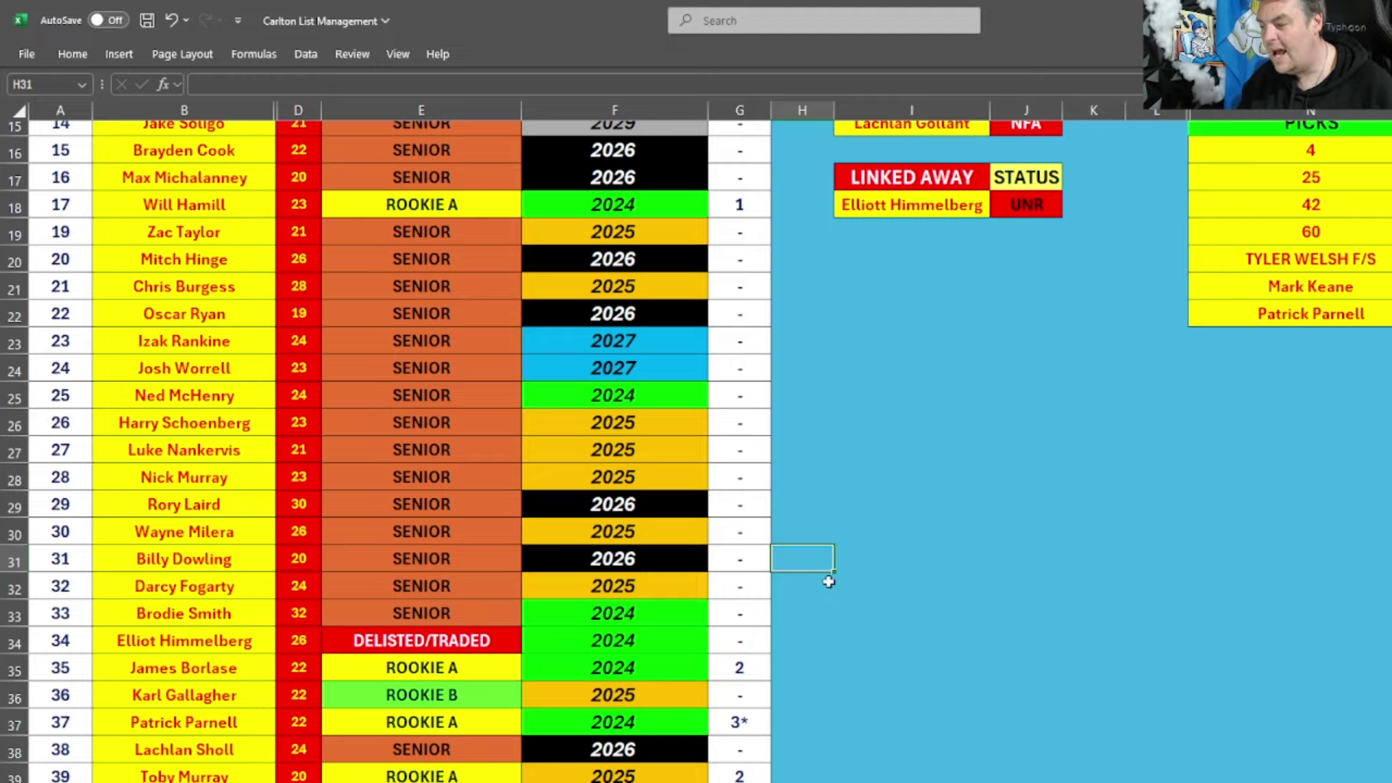
Step: Set the contract status of squad number 37 to DELISTED/TRADED in cell E37
{"action": "scroll", "coordinate": [834, 580], "scroll_direction": "up", "scroll_amount": 3}
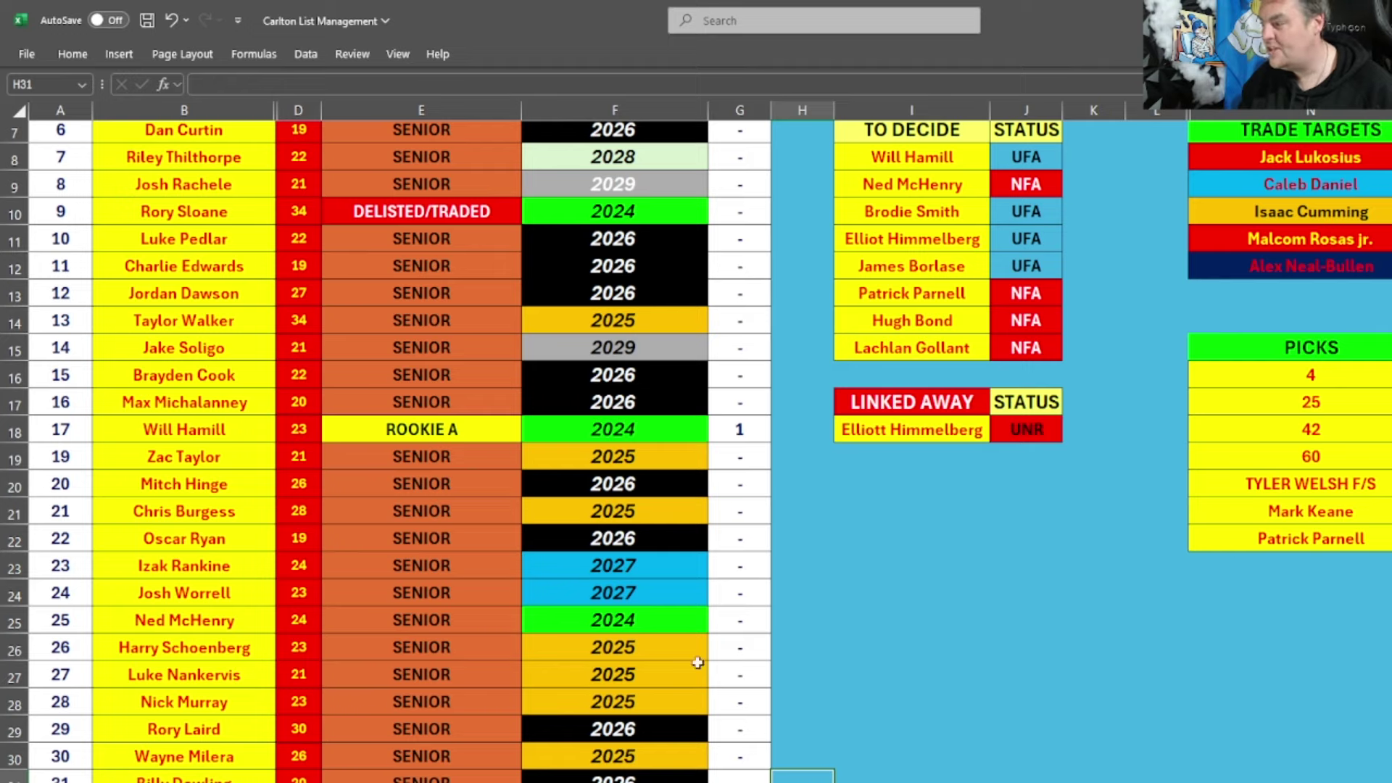
{"action": "scroll", "coordinate": [525, 698], "scroll_direction": "down", "scroll_amount": 3}
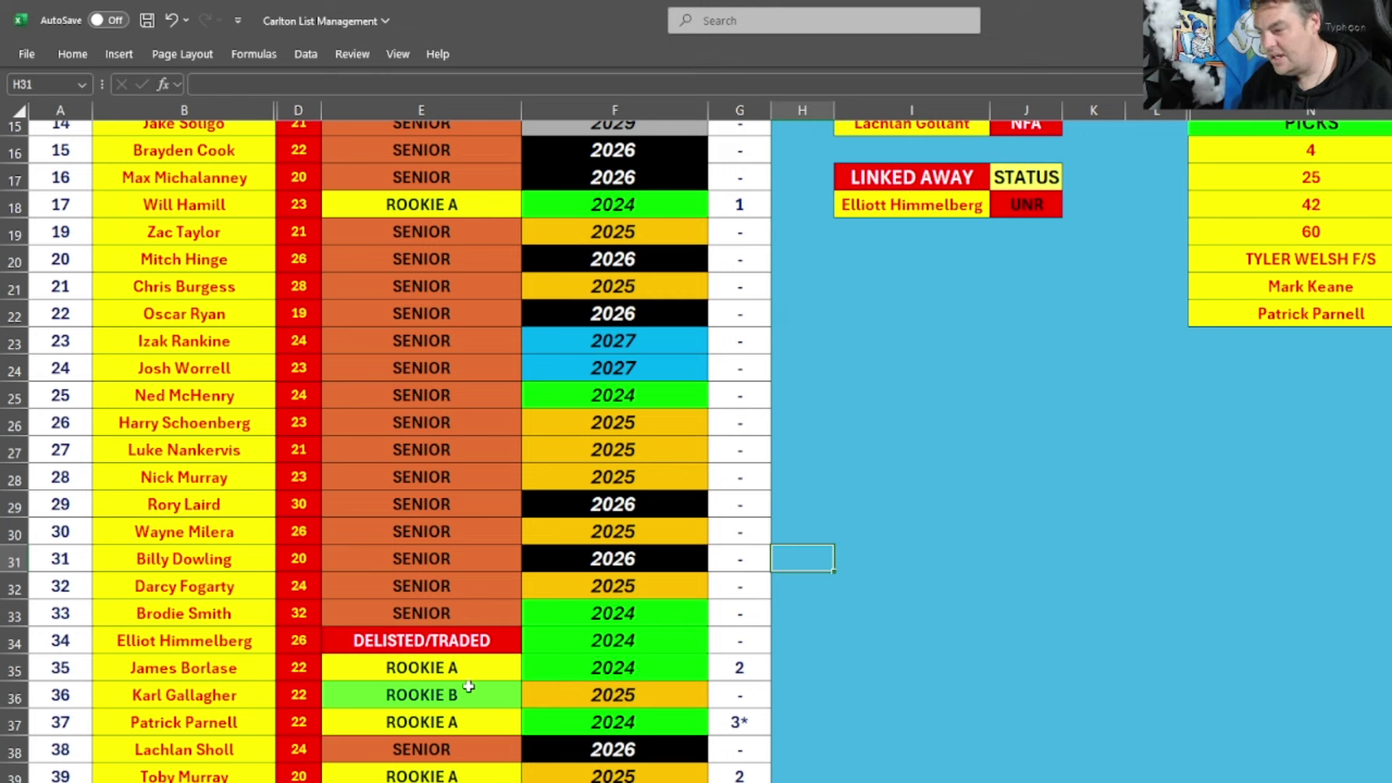
{"action": "left_click", "coordinate": [472, 725]}
{"action": "key", "text": "Delete"}
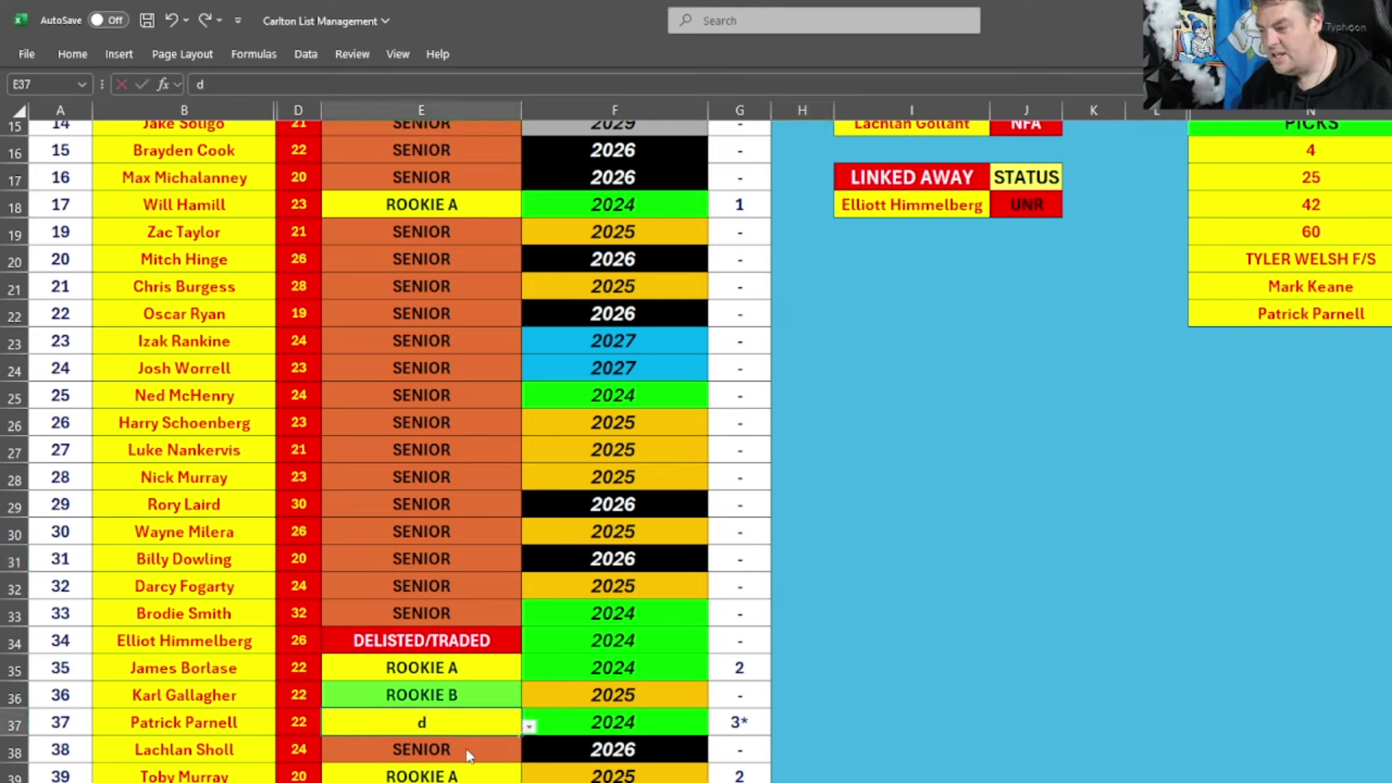
{"action": "type", "text": "DELISTED/TRADED"}
{"action": "left_click", "coordinate": [465, 773]}
Step: Set the contract status of squad numbers 44 and 41 to DELISTED/TRADED in cells E43 and E41
{"action": "scroll", "coordinate": [464, 768], "scroll_direction": "up", "scroll_amount": 3}
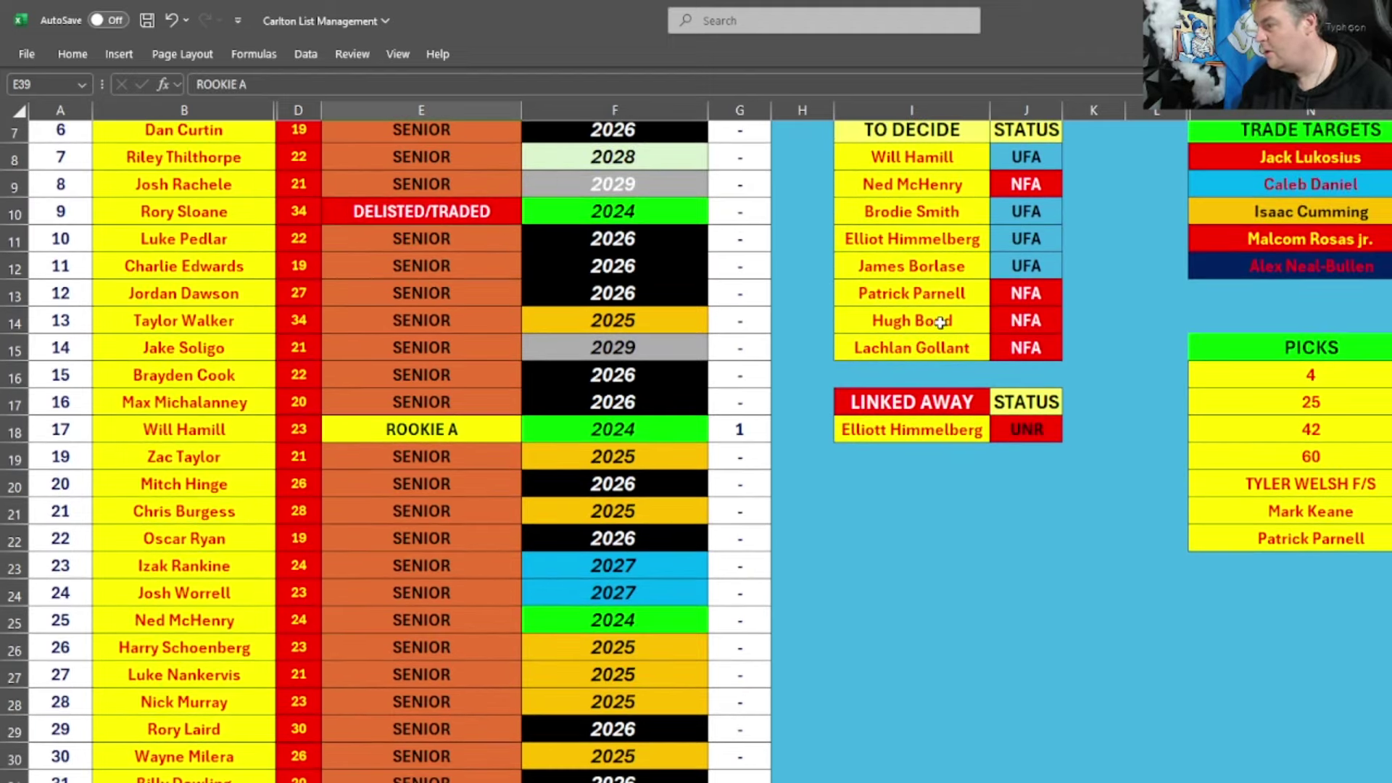
{"action": "scroll", "coordinate": [935, 337], "scroll_direction": "down", "scroll_amount": 5}
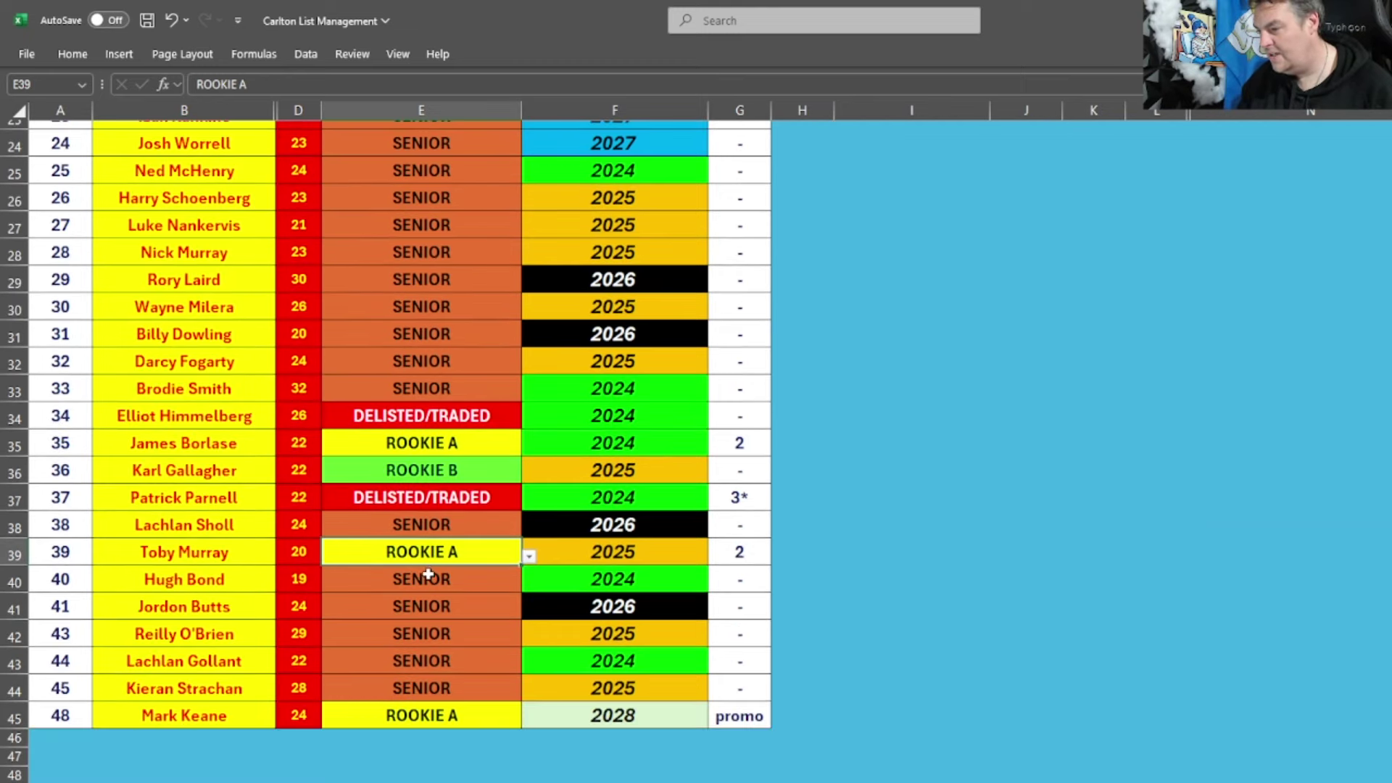
{"action": "left_click", "coordinate": [424, 580]}
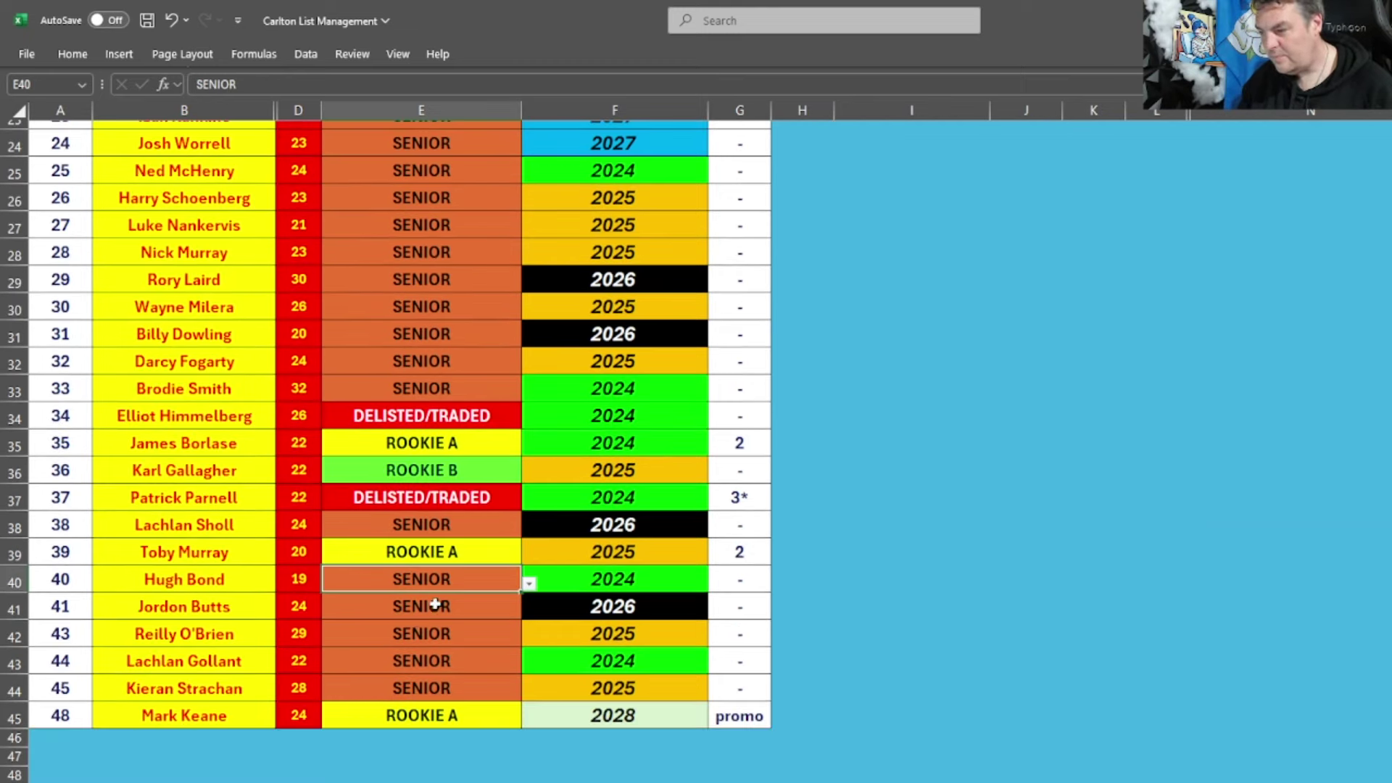
{"action": "left_click", "coordinate": [413, 661]}
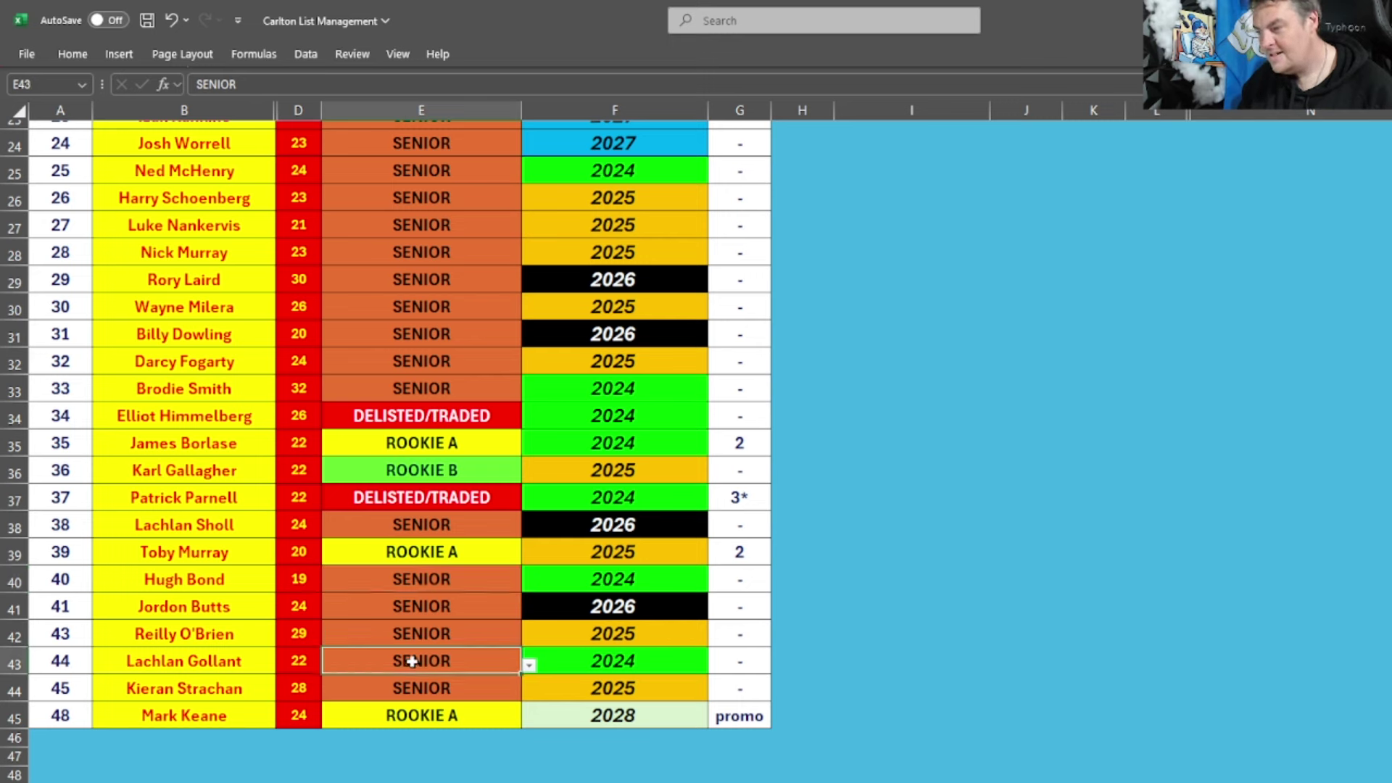
{"action": "type", "text": "d"}
{"action": "left_click", "coordinate": [421, 606]}
{"action": "type", "text": "d"}
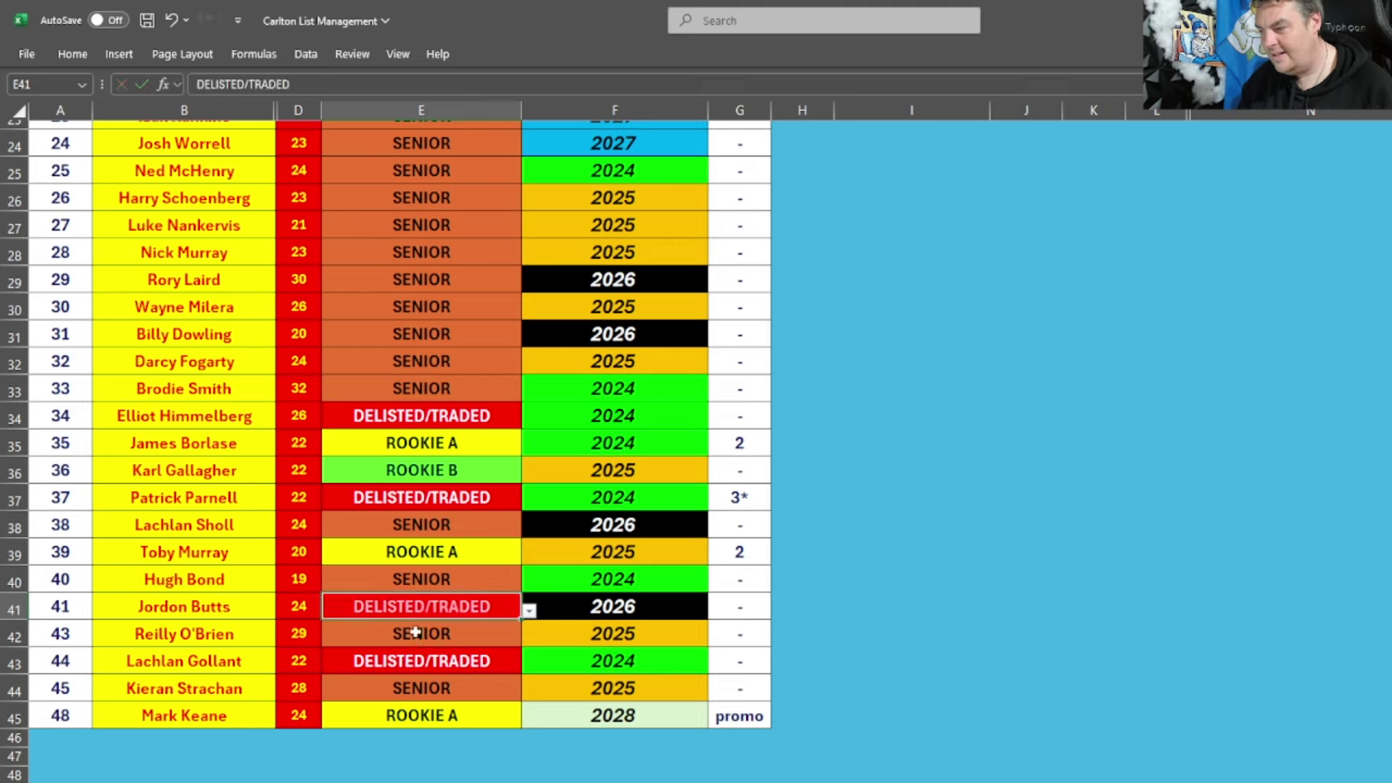
Step: Promote squad number 48 by setting the contract status in cell E45 to SENIOR
{"action": "left_click", "coordinate": [425, 718]}
{"action": "type", "text": "s"}
{"action": "key", "text": "ctrl+Return"}
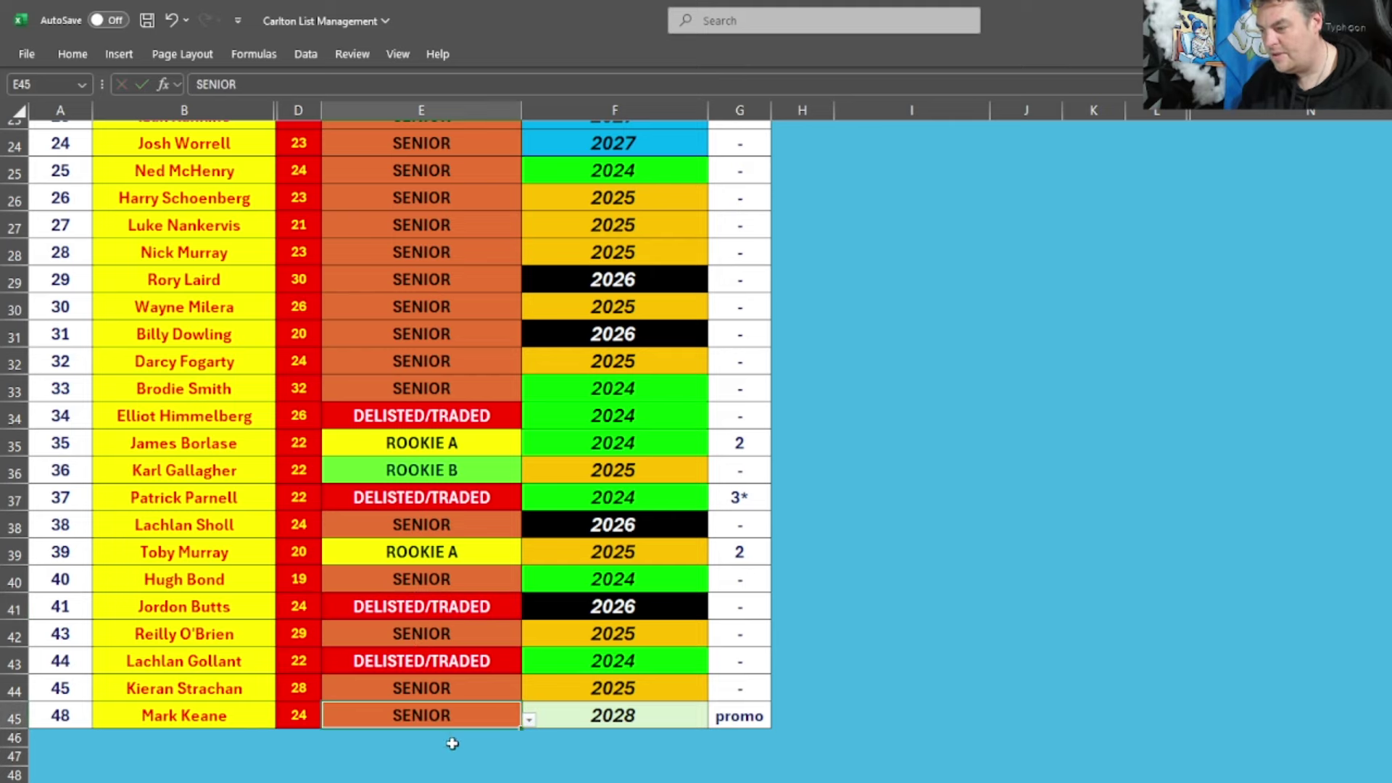
Step: Set the TOT counts to 35 for SENIOR in cell J2 and 3 for ROOKIE A in cell J3
{"action": "scroll", "coordinate": [994, 630], "scroll_direction": "up", "scroll_amount": 8}
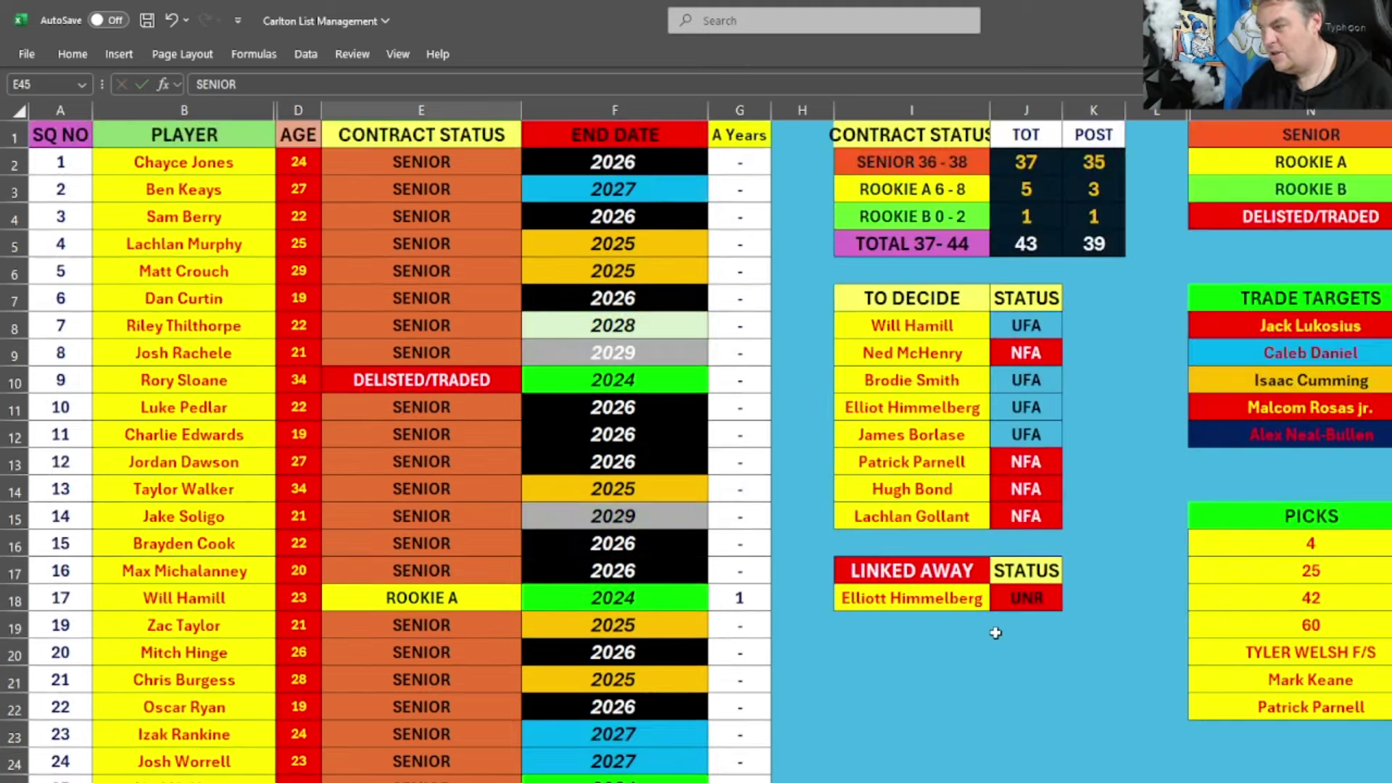
{"action": "left_click", "coordinate": [1020, 170]}
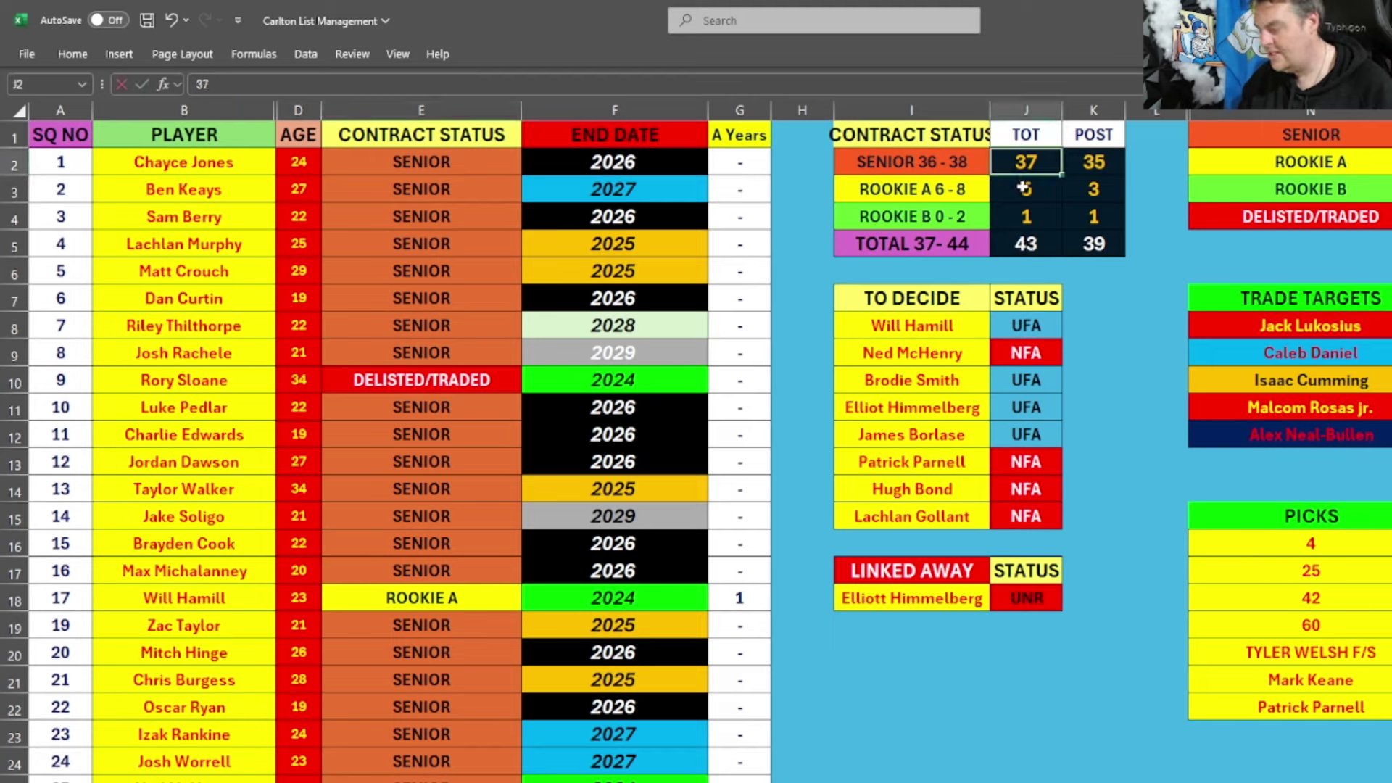
{"action": "type", "text": "35"}
{"action": "key", "text": "Return"}
{"action": "type", "text": "3"}
{"action": "key", "text": "Return"}
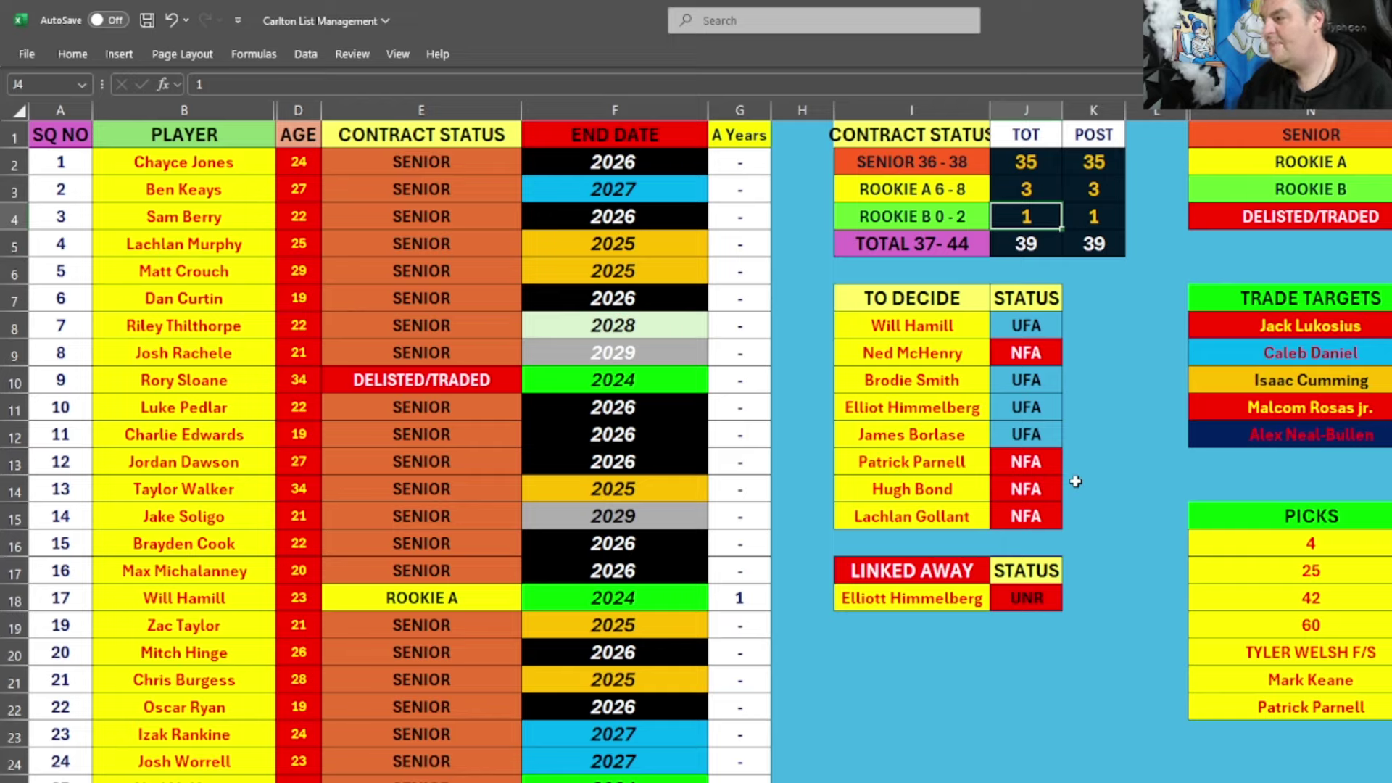
Step: Set the contract status of squad number 33 to ROOKIE A in cell E33
{"action": "scroll", "coordinate": [498, 657], "scroll_direction": "down", "scroll_amount": 2}
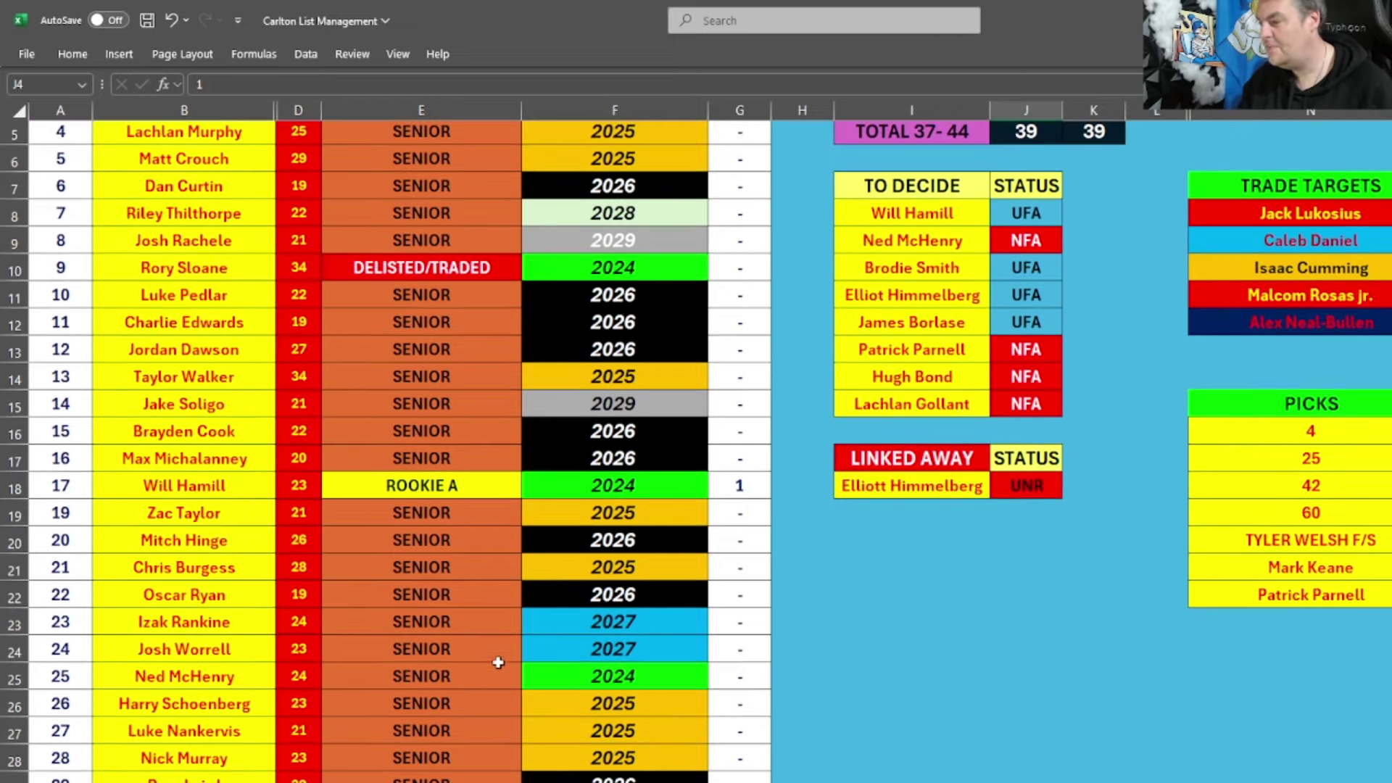
{"action": "scroll", "coordinate": [416, 696], "scroll_direction": "down", "scroll_amount": 1}
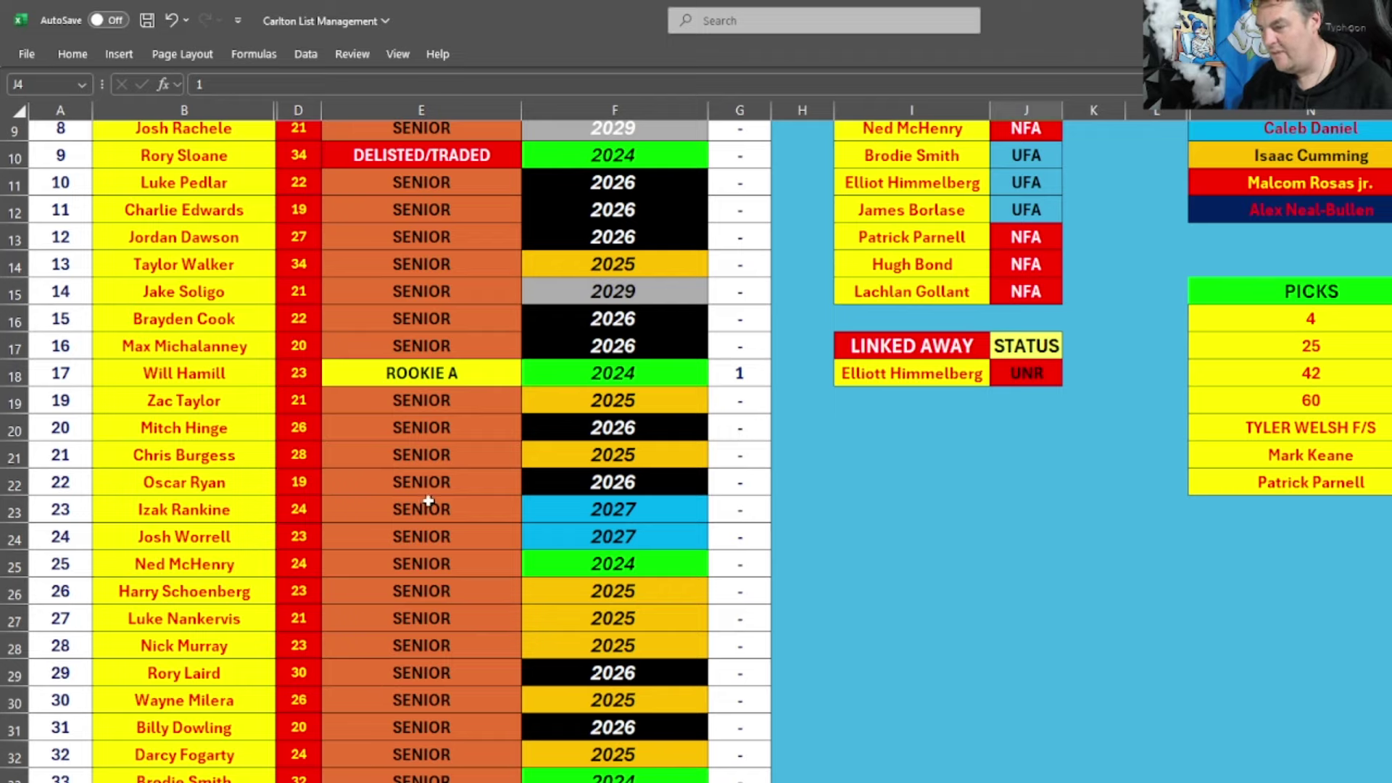
{"action": "scroll", "coordinate": [378, 725], "scroll_direction": "down", "scroll_amount": 1}
{"action": "left_click", "coordinate": [379, 724]}
{"action": "left_click", "coordinate": [529, 729]}
{"action": "left_click", "coordinate": [435, 757]}
Step: Update the TOT counts in J2:J4 to 34 for SENIOR, 4 for ROOKIE A and 1 for ROOKIE B
{"action": "scroll", "coordinate": [890, 731], "scroll_direction": "up", "scroll_amount": 3}
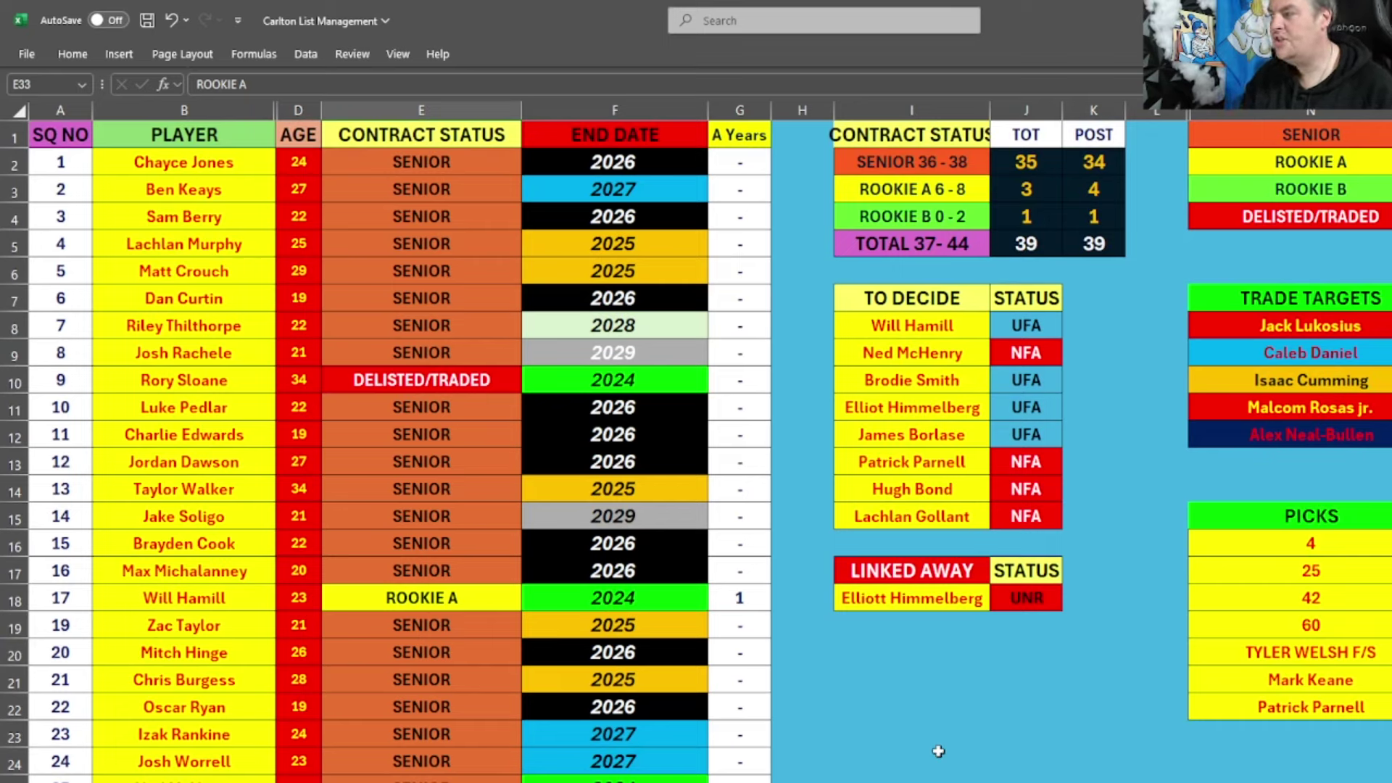
{"action": "left_click", "coordinate": [1049, 169]}
{"action": "type", "text": "34"}
{"action": "key", "text": "Return"}
{"action": "type", "text": "41"}
{"action": "key", "text": "BackSpace"}
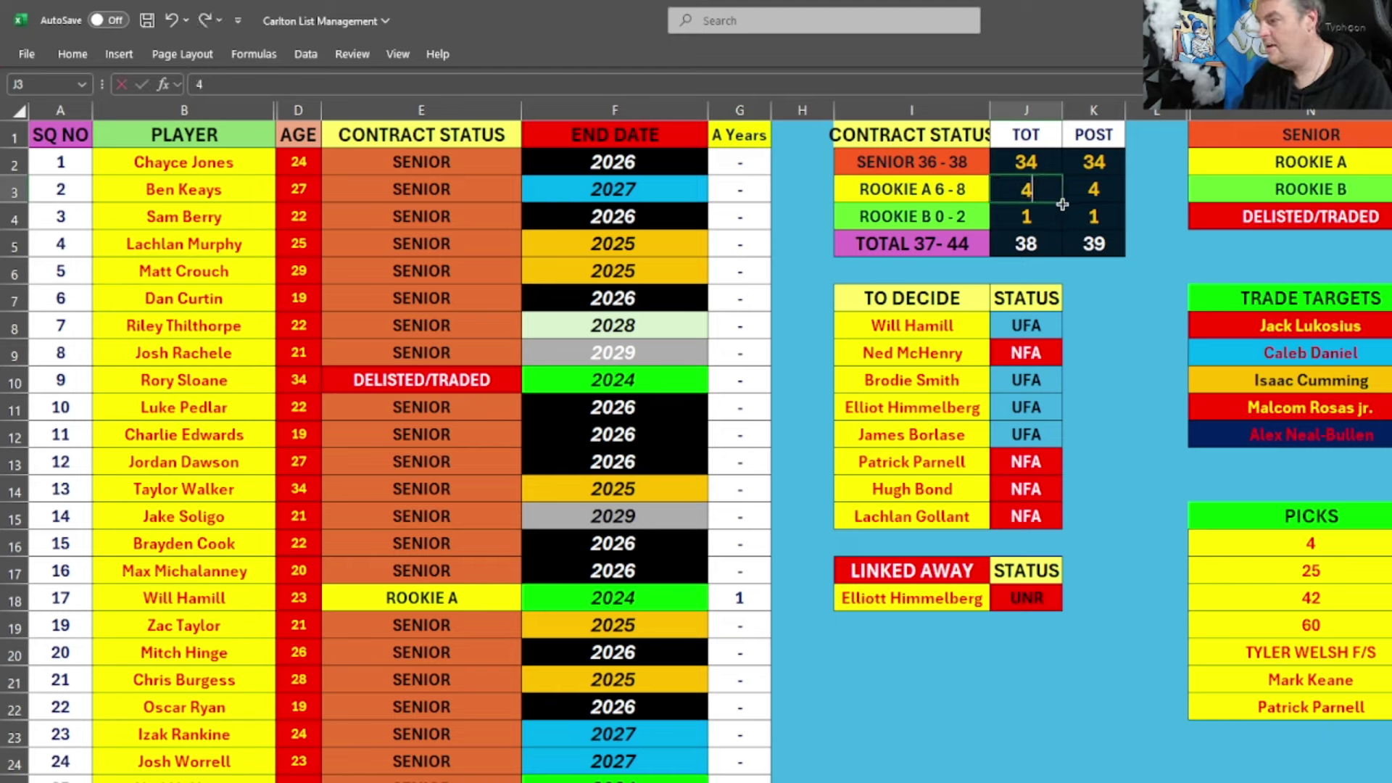
{"action": "key", "text": "Return"}
{"action": "type", "text": "."}
{"action": "key", "text": "BackSpace"}
{"action": "type", "text": "1"}
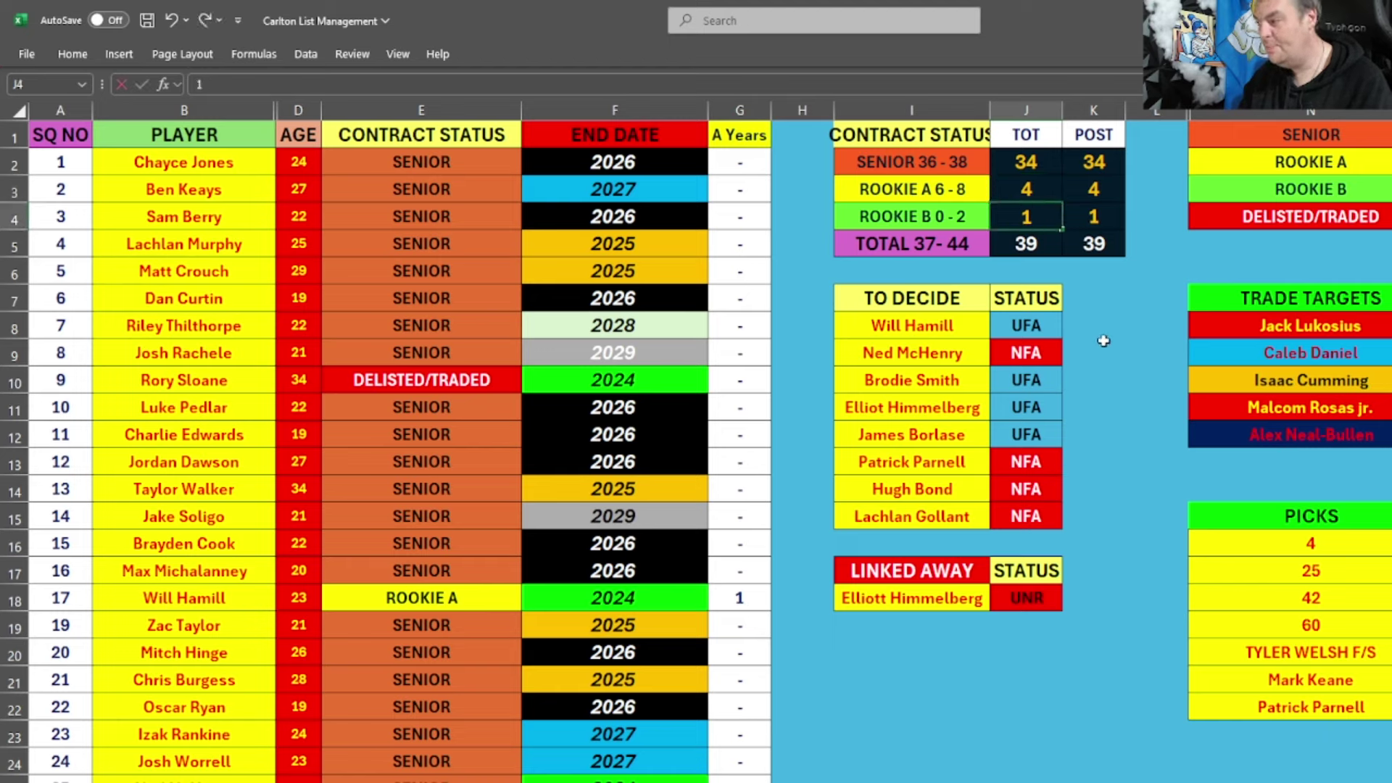
{"action": "key", "text": "Return"}
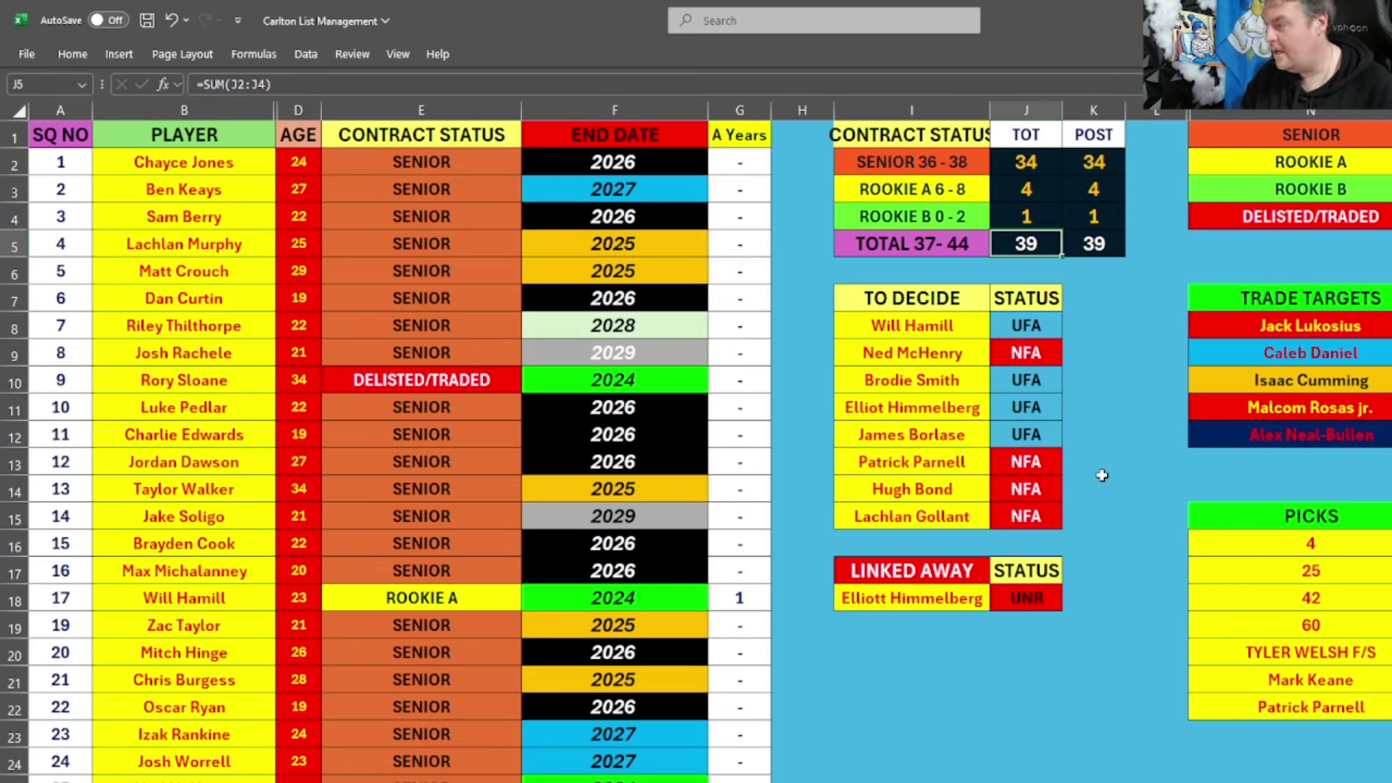
Step: Replace pick 4 in cell N16 of the PICKS list with the draft prospect's name in capitals
{"action": "left_click", "coordinate": [1324, 537]}
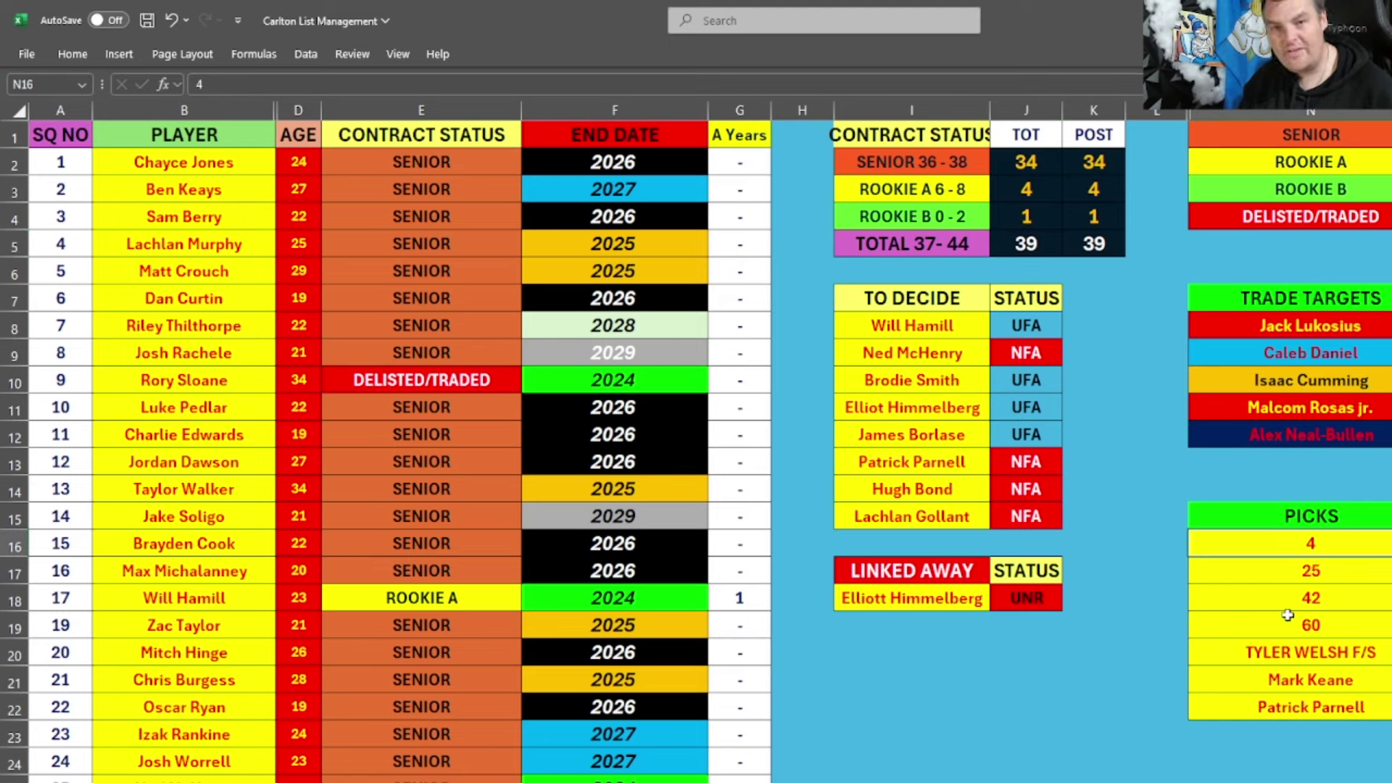
{"action": "key", "text": "ctrl+c"}
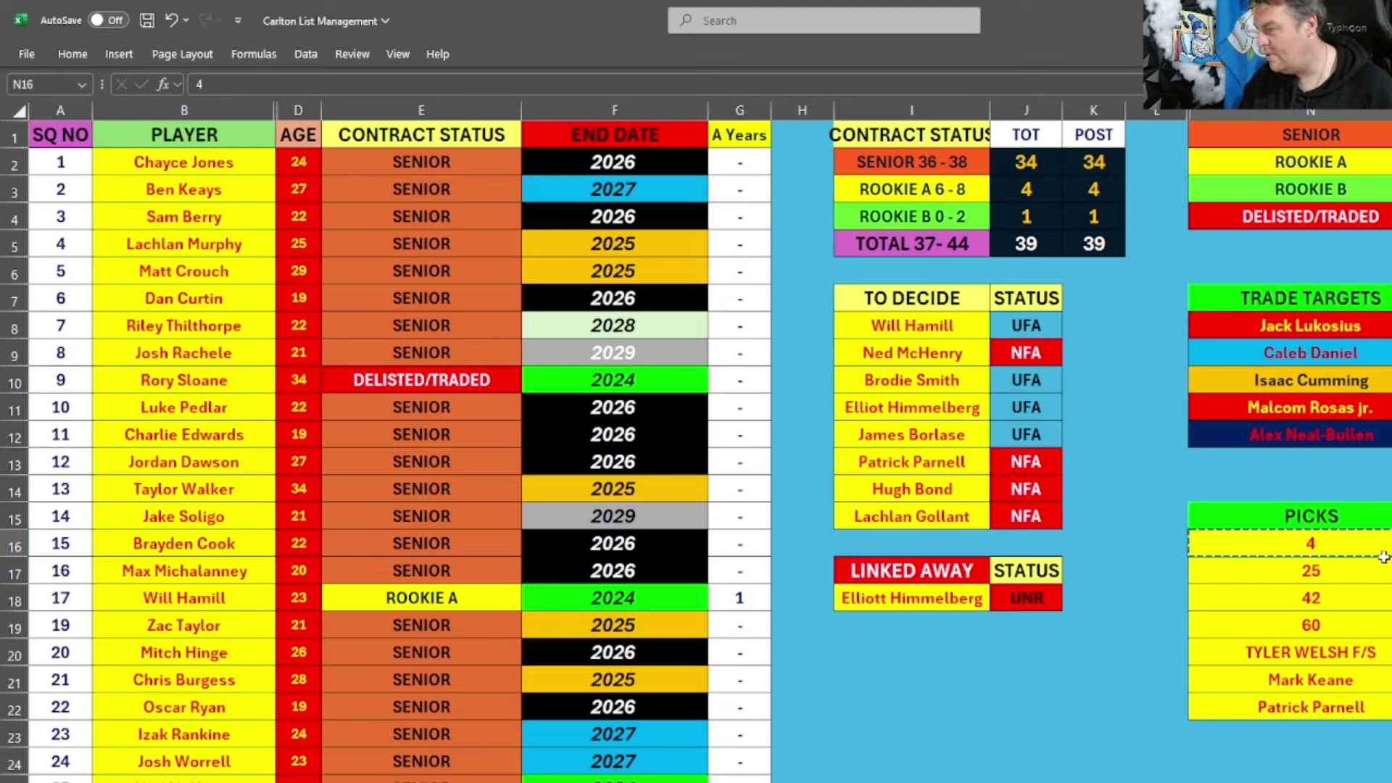
{"action": "type", "text": "SIDE D"}
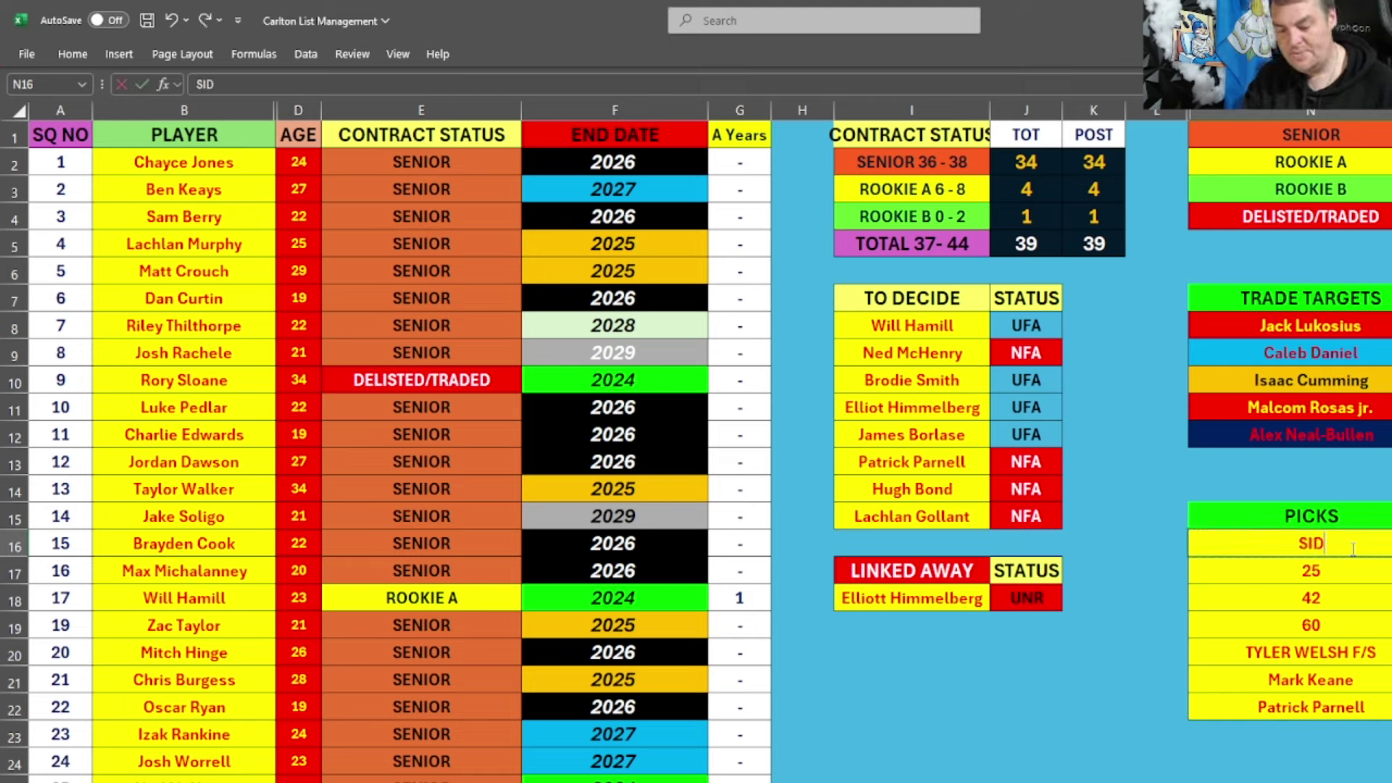
{"action": "key", "text": "BackSpace"}
{"action": "key", "text": "BackSpace"}
{"action": "key", "text": "BackSpace"}
{"action": "type", "text": "DRAPER"}
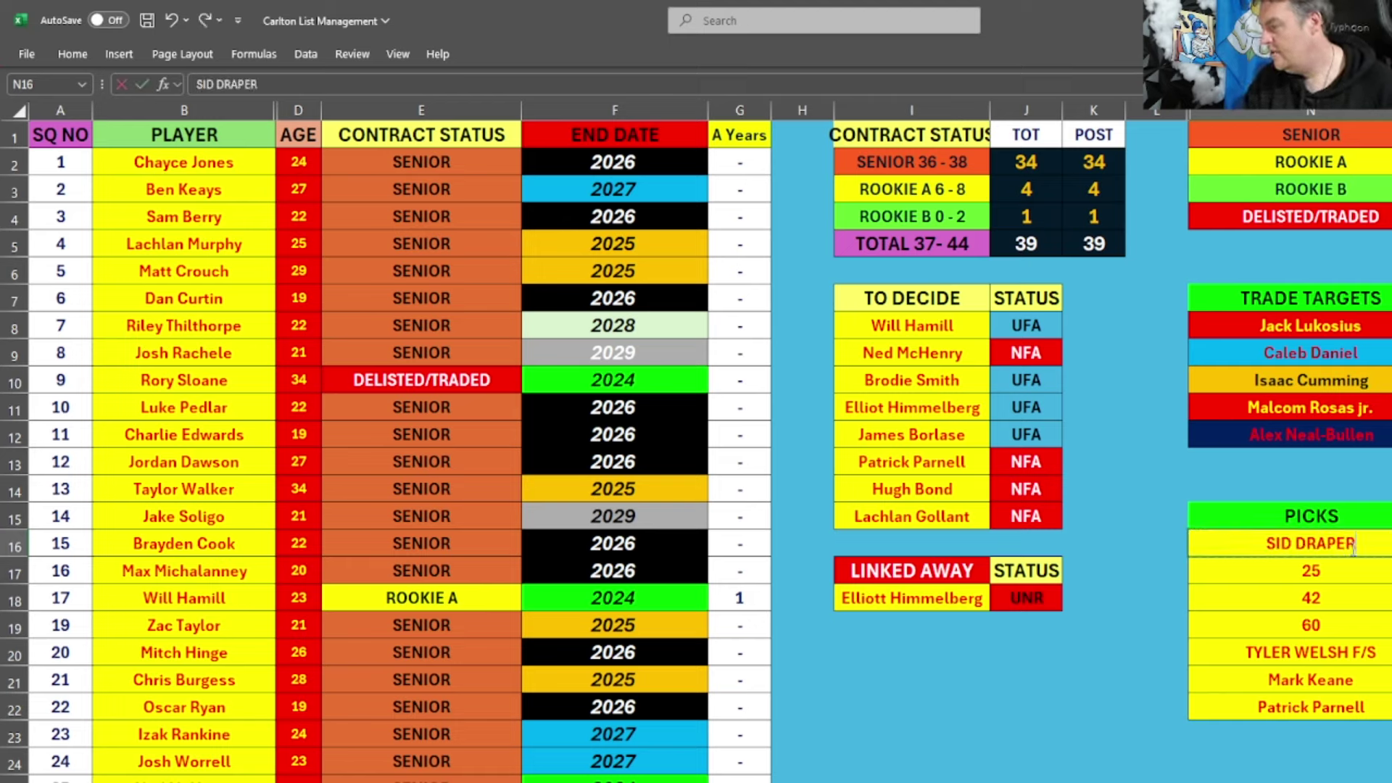
{"action": "key", "text": "Return"}
Step: Raise the SENIOR count in cell J2 to 35 to include the prospect taken with the first pick
{"action": "left_click", "coordinate": [1029, 157]}
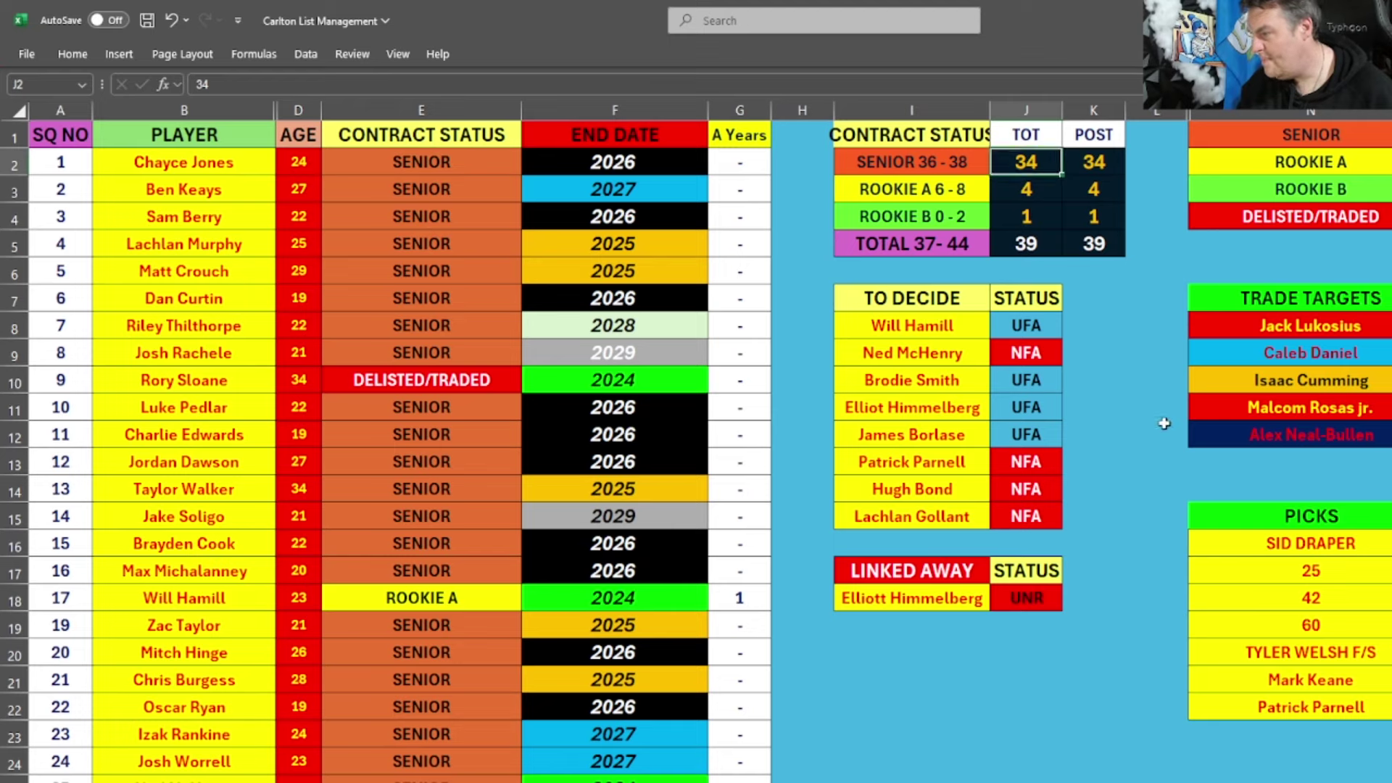
{"action": "type", "text": "35"}
{"action": "key", "text": "Return"}
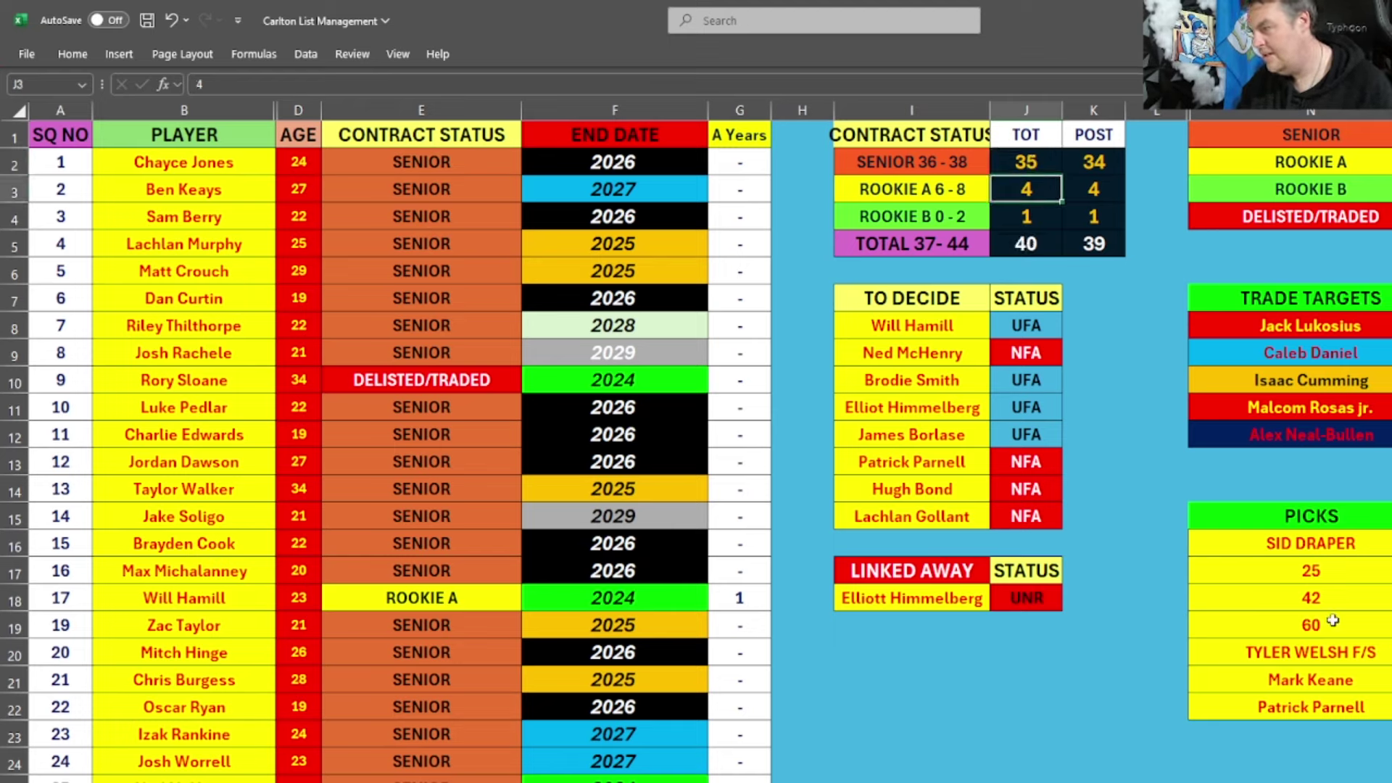
Step: Raise the SENIOR count in cell J2 to 36 to include the father-son (F/S) selection in the PICKS list
{"action": "left_click", "coordinate": [1342, 579]}
{"action": "left_click", "coordinate": [1324, 652]}
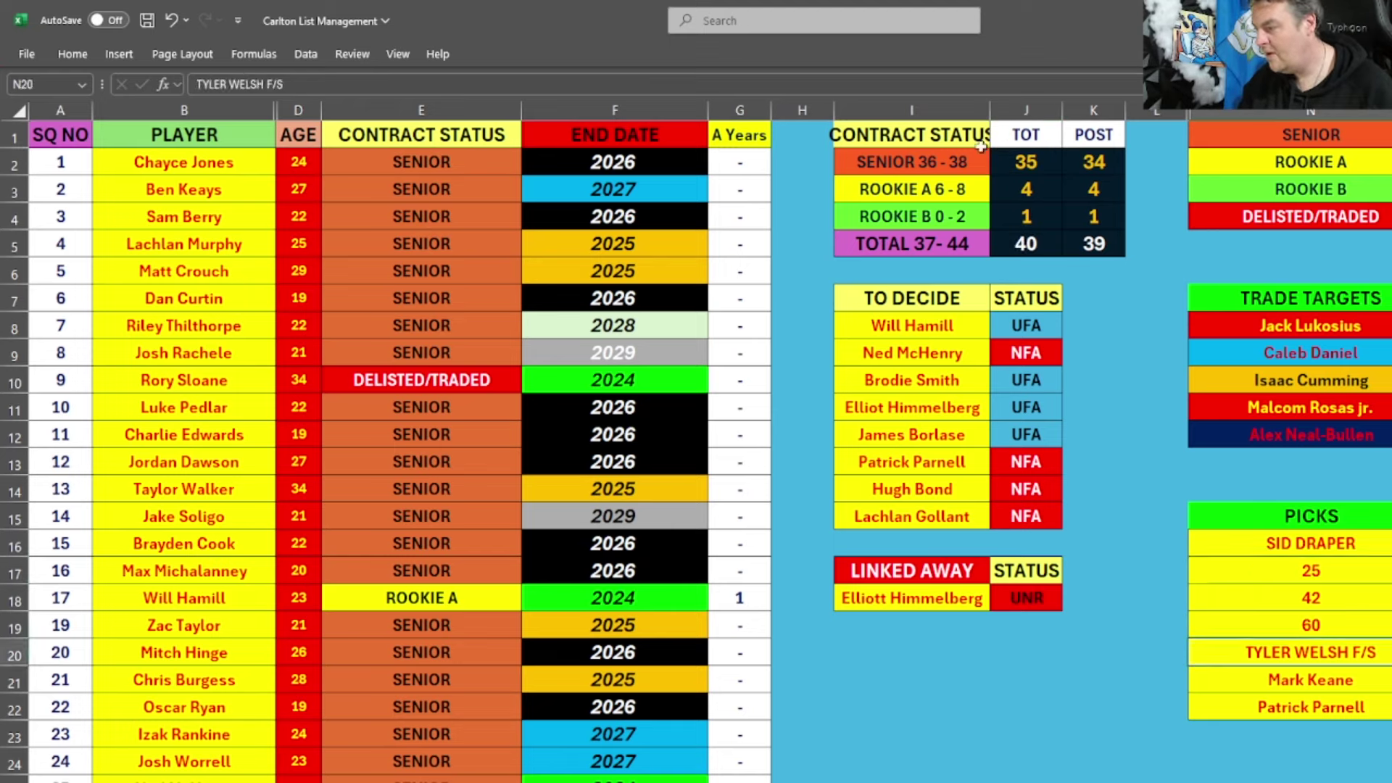
{"action": "left_click", "coordinate": [1022, 157]}
{"action": "type", "text": "36"}
{"action": "key", "text": "Return"}
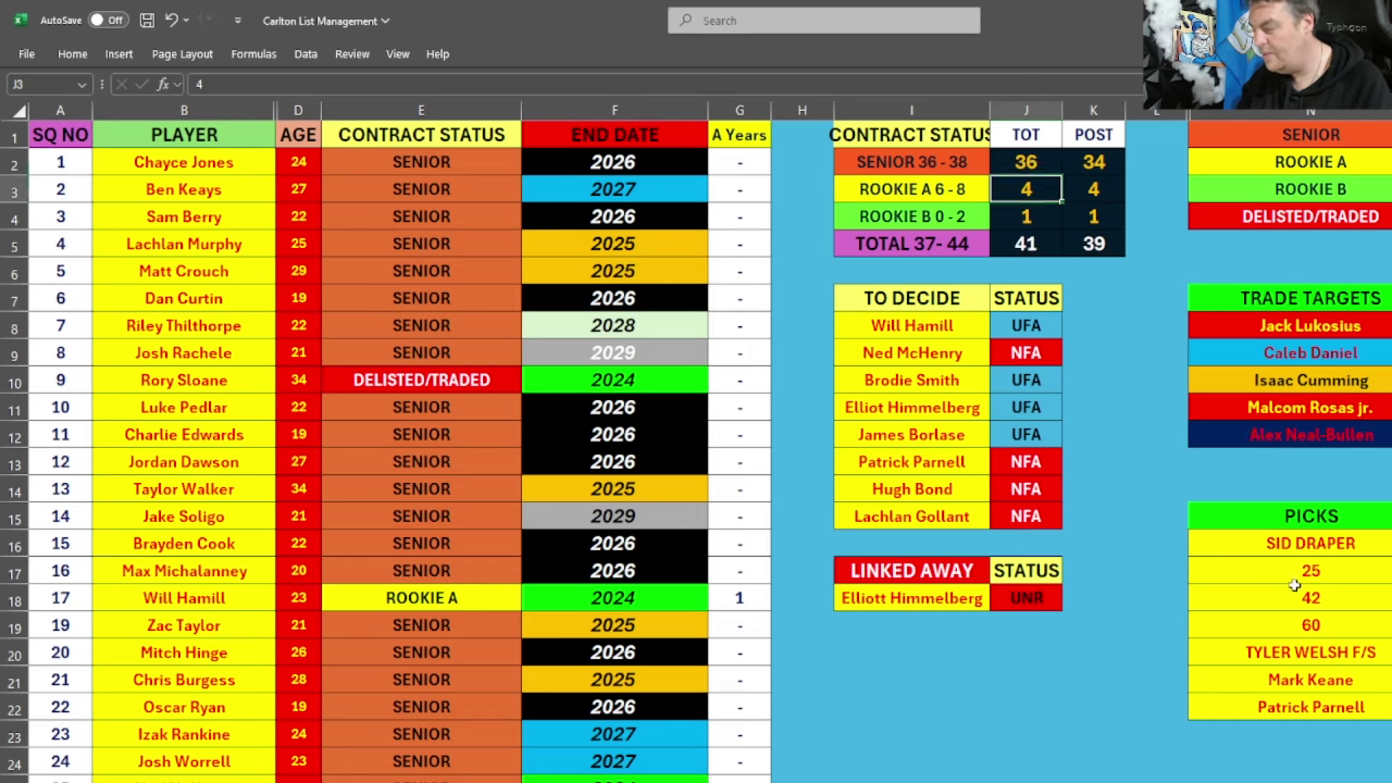
Step: Replace picks 42 and 60 in cells N18 and N19 with a dash, and append a dash to the F/S entry in N20
{"action": "left_click", "coordinate": [1334, 600]}
{"action": "type", "text": "-"}
{"action": "key", "text": "Return"}
{"action": "type", "text": "-"}
{"action": "key", "text": "Return"}
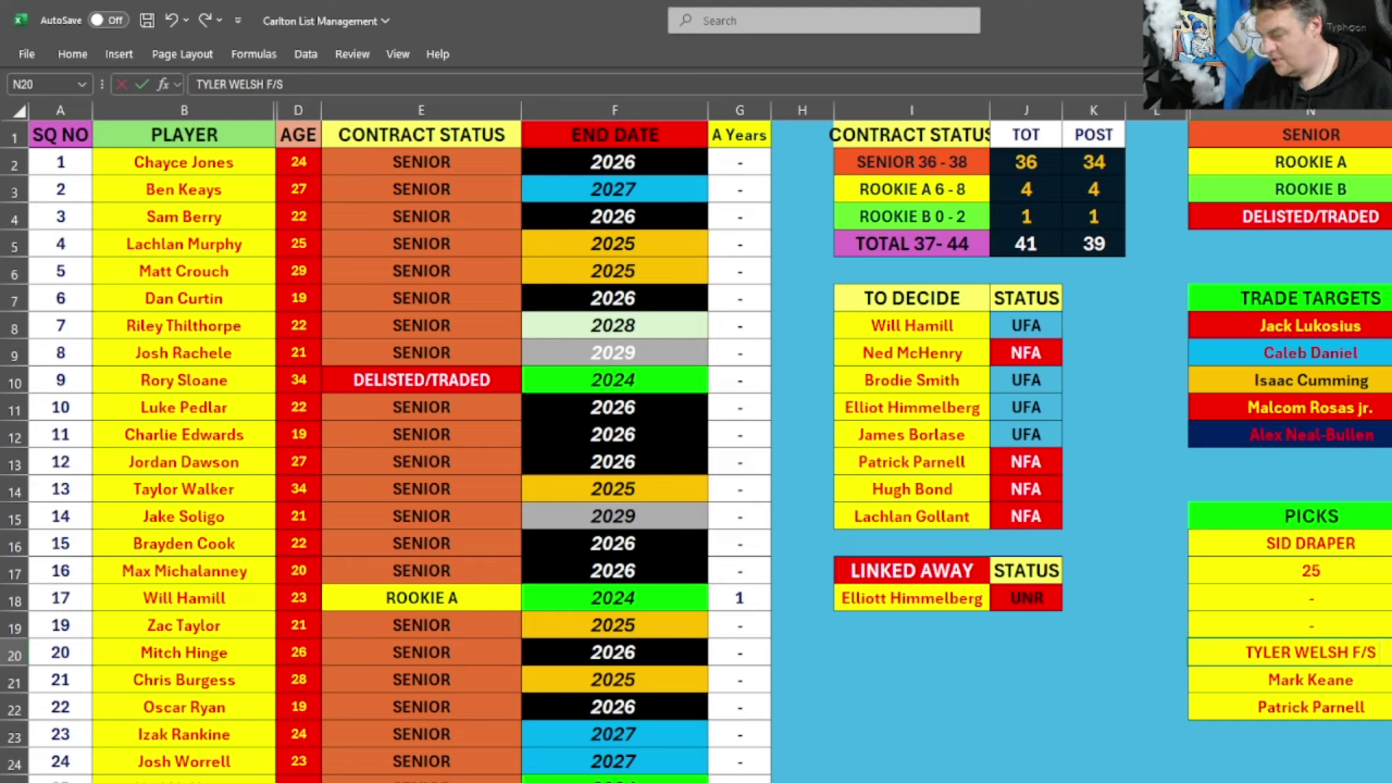
{"action": "type", "text": "-"}
{"action": "key", "text": "Return"}
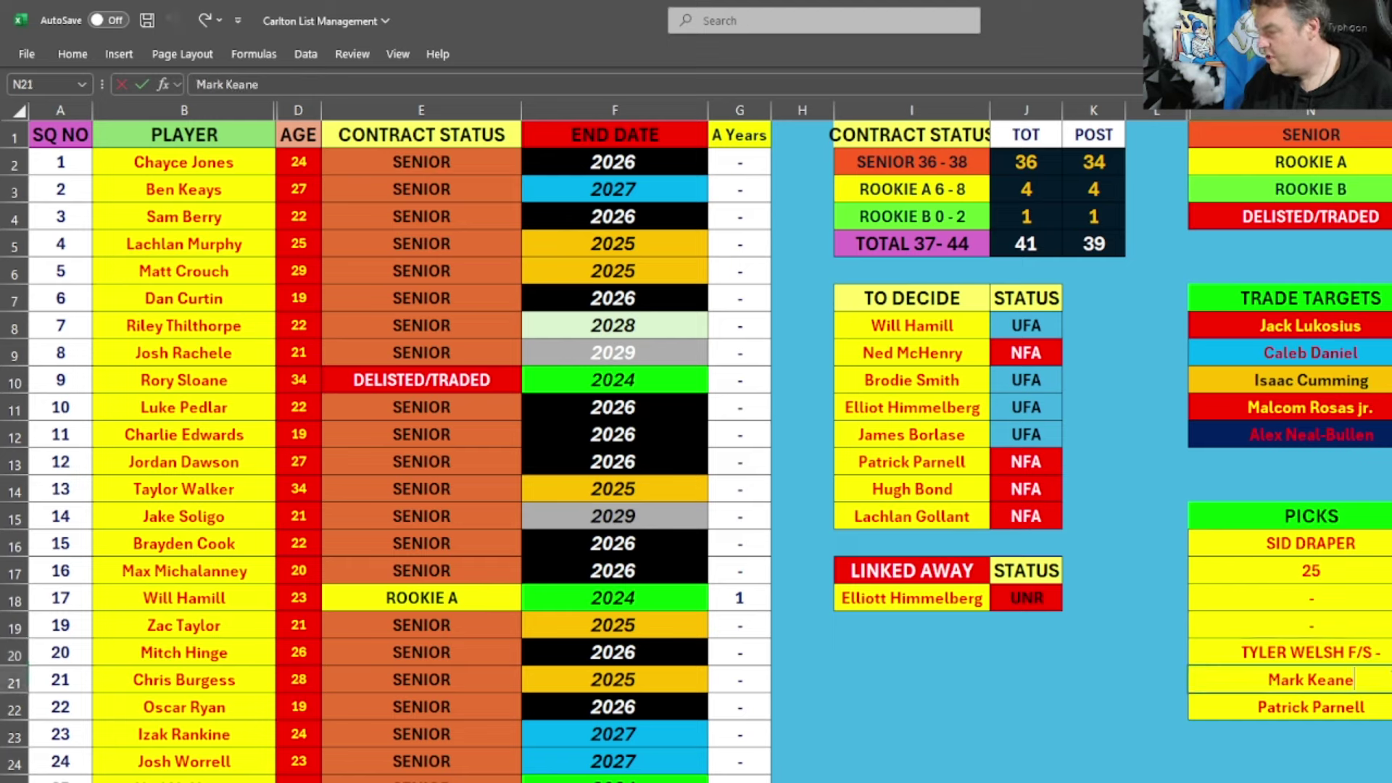
Step: Clear the two player names below the F/S entry in the PICKS list, cells N21 and N22
{"action": "key", "text": "Return"}
{"action": "type", "text": "-N21"}
{"action": "key", "text": "Up"}
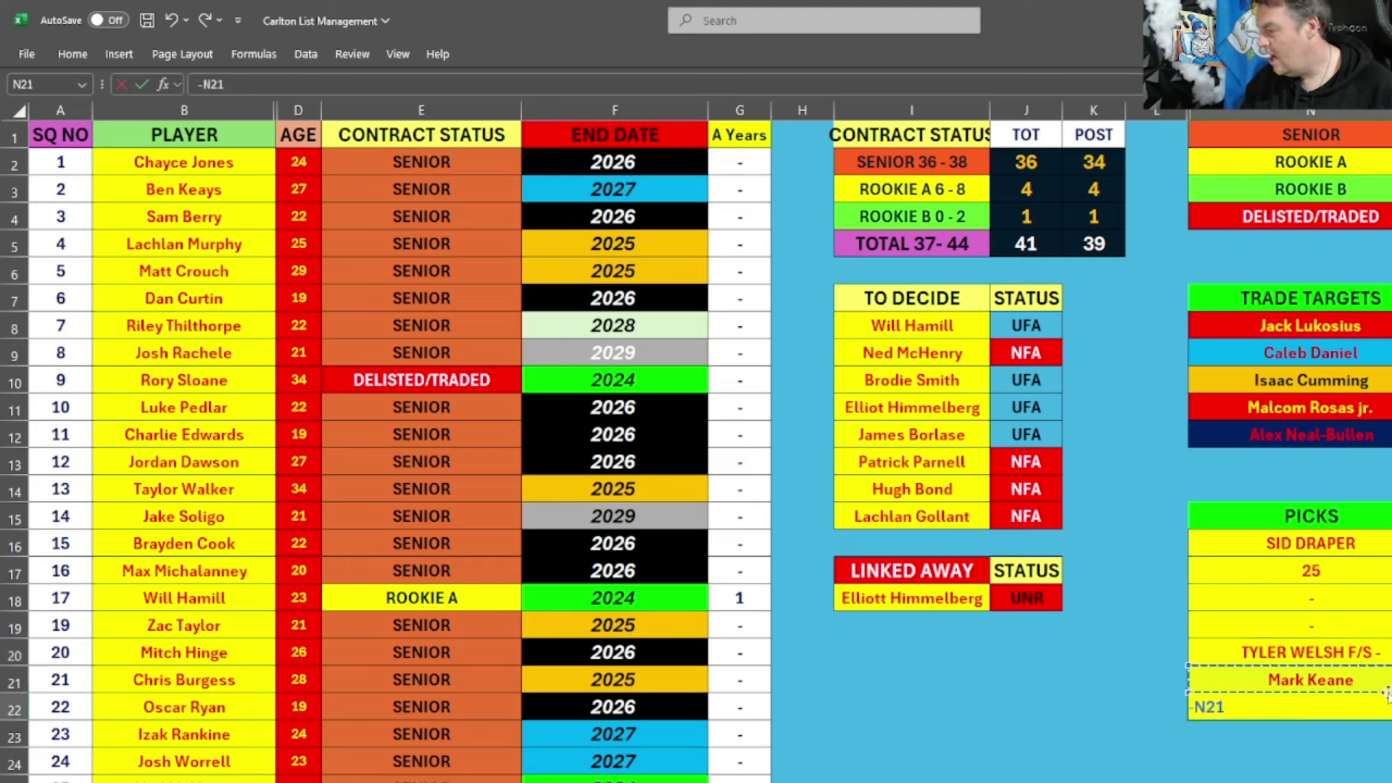
{"action": "key", "text": "Escape"}
{"action": "key", "text": "Delete"}
{"action": "key", "text": "Up"}
{"action": "key", "text": "Delete"}
Step: Raise the SENIOR count in cell J2 to 37 to include another incoming player
{"action": "left_click", "coordinate": [1292, 651]}
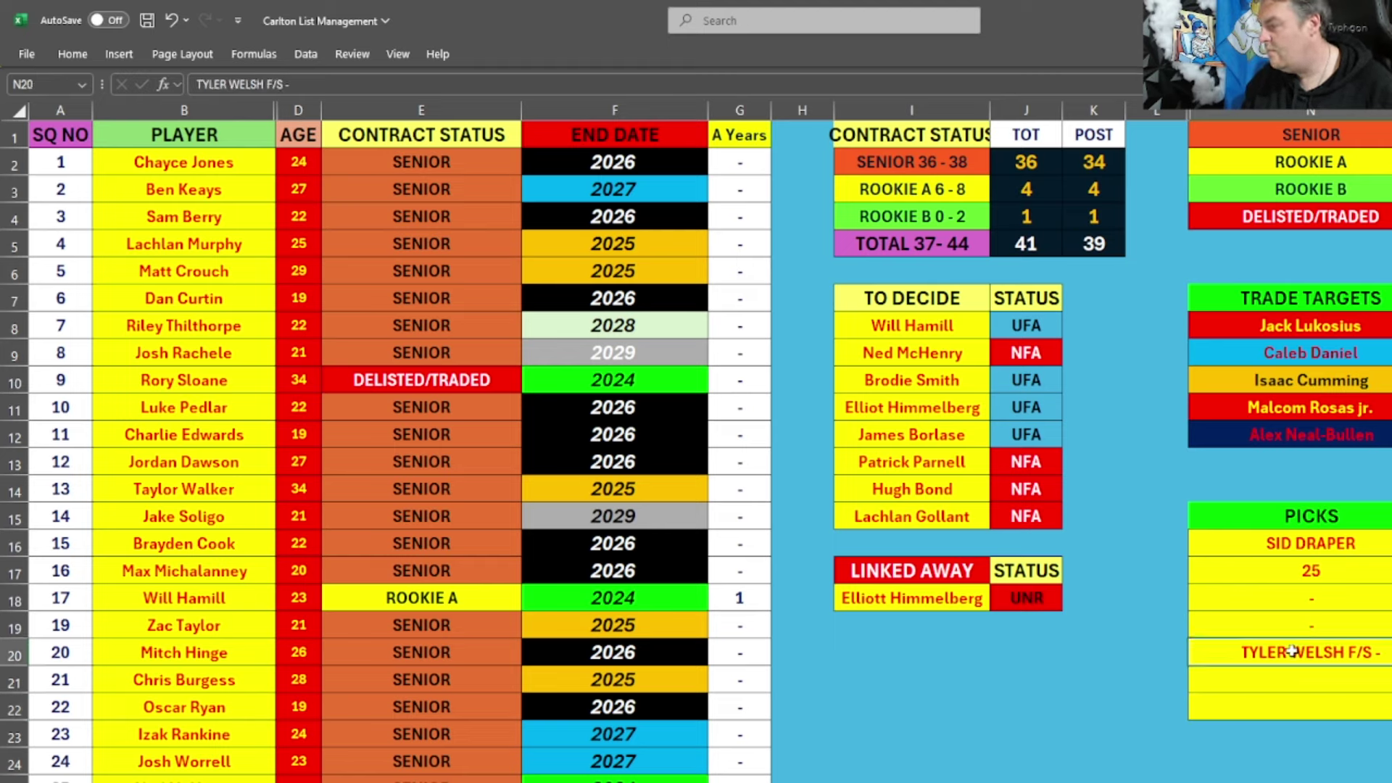
{"action": "key", "text": "Down"}
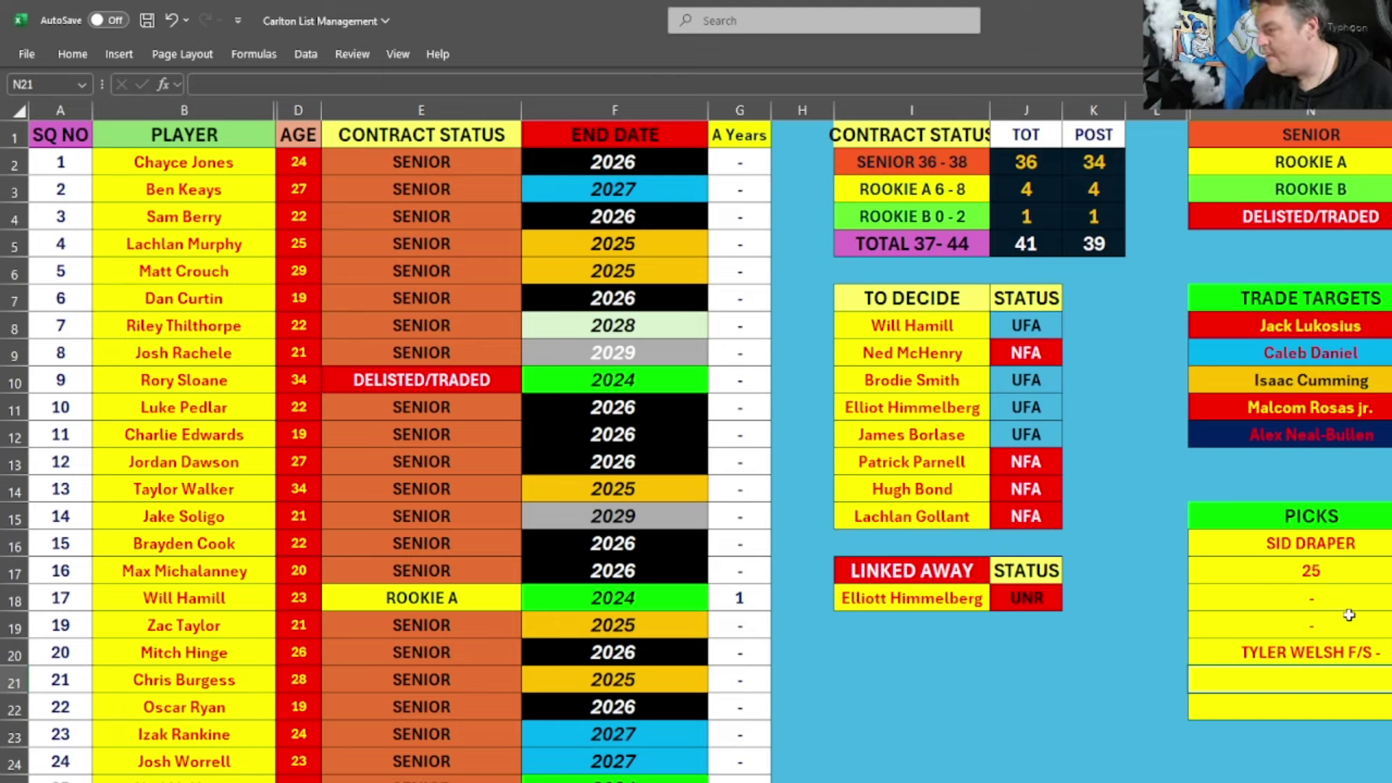
{"action": "left_click", "coordinate": [1338, 652]}
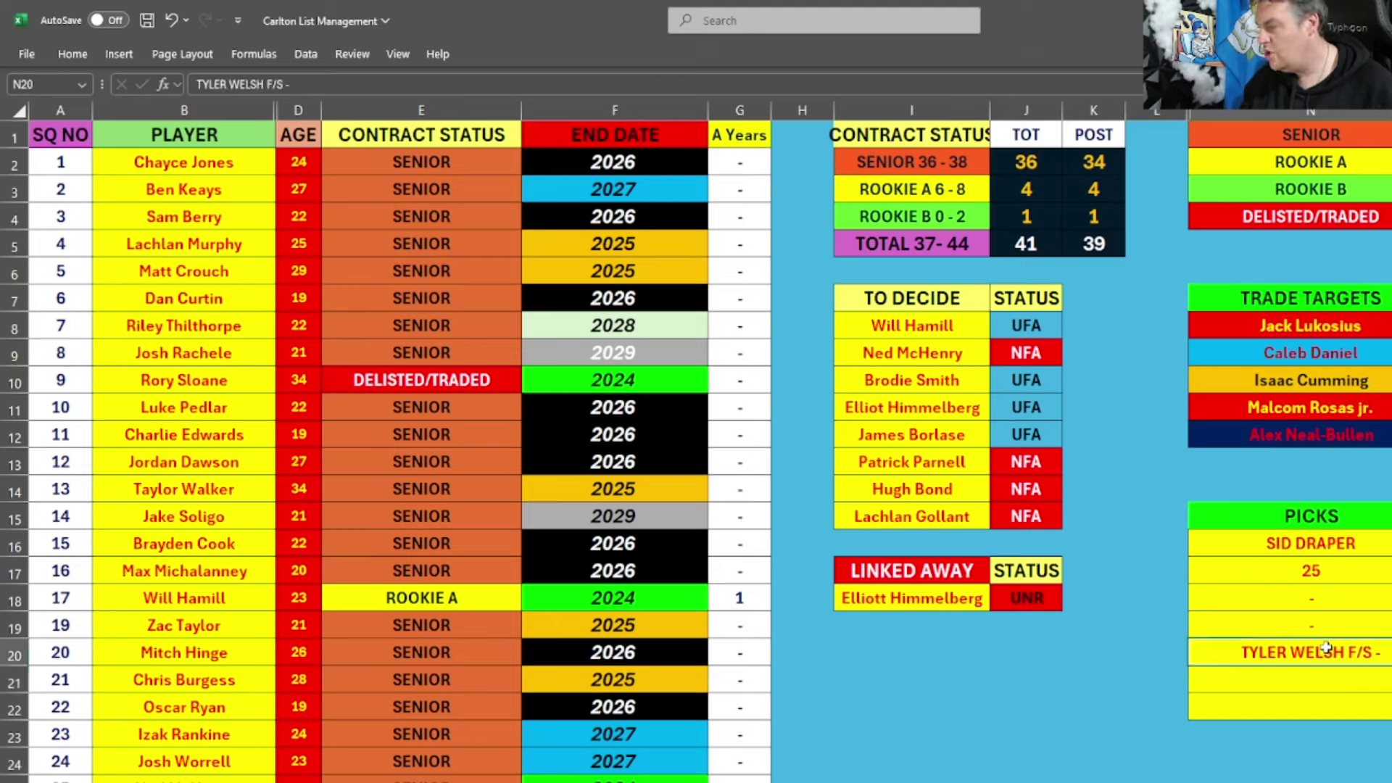
{"action": "left_click", "coordinate": [1338, 570]}
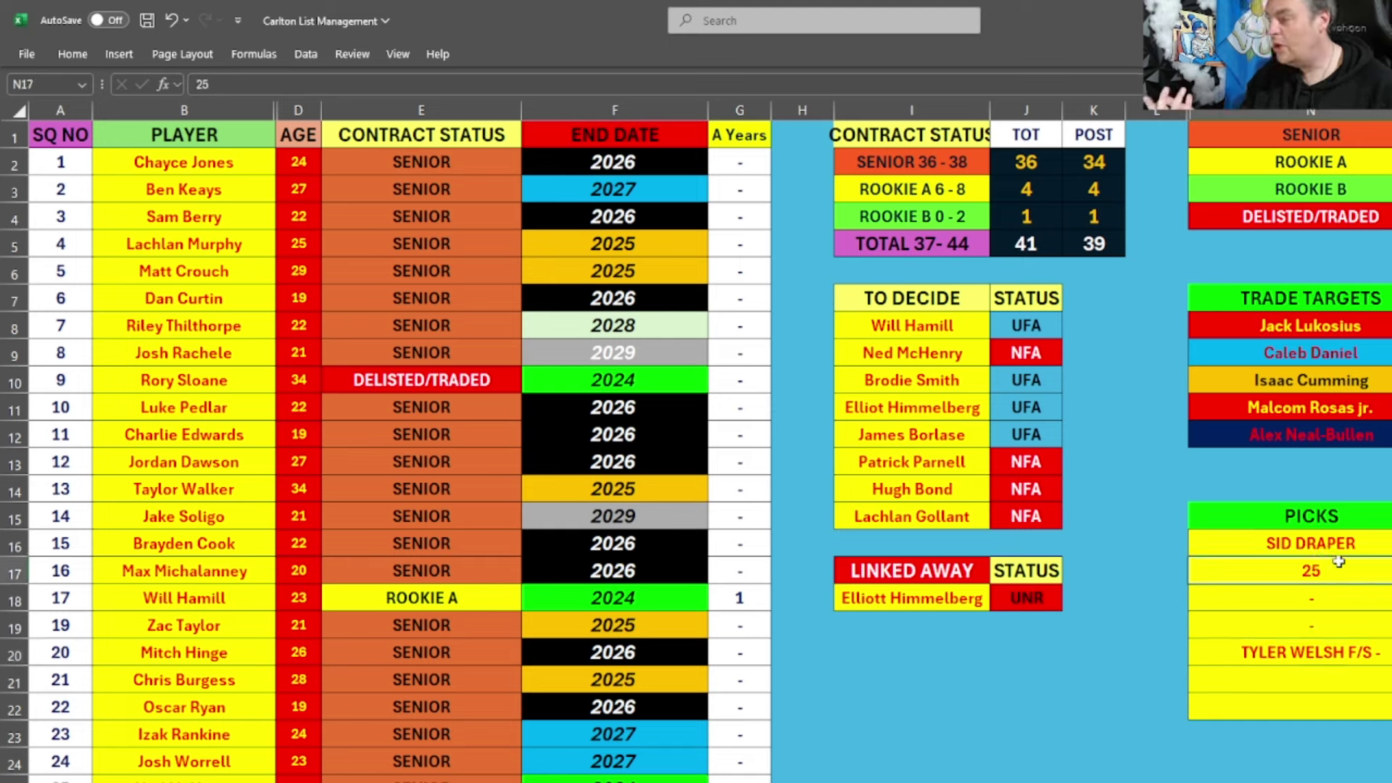
{"action": "left_click", "coordinate": [1363, 433]}
{"action": "left_click", "coordinate": [1026, 162]}
{"action": "type", "text": "37"}
{"action": "key", "text": "Return"}
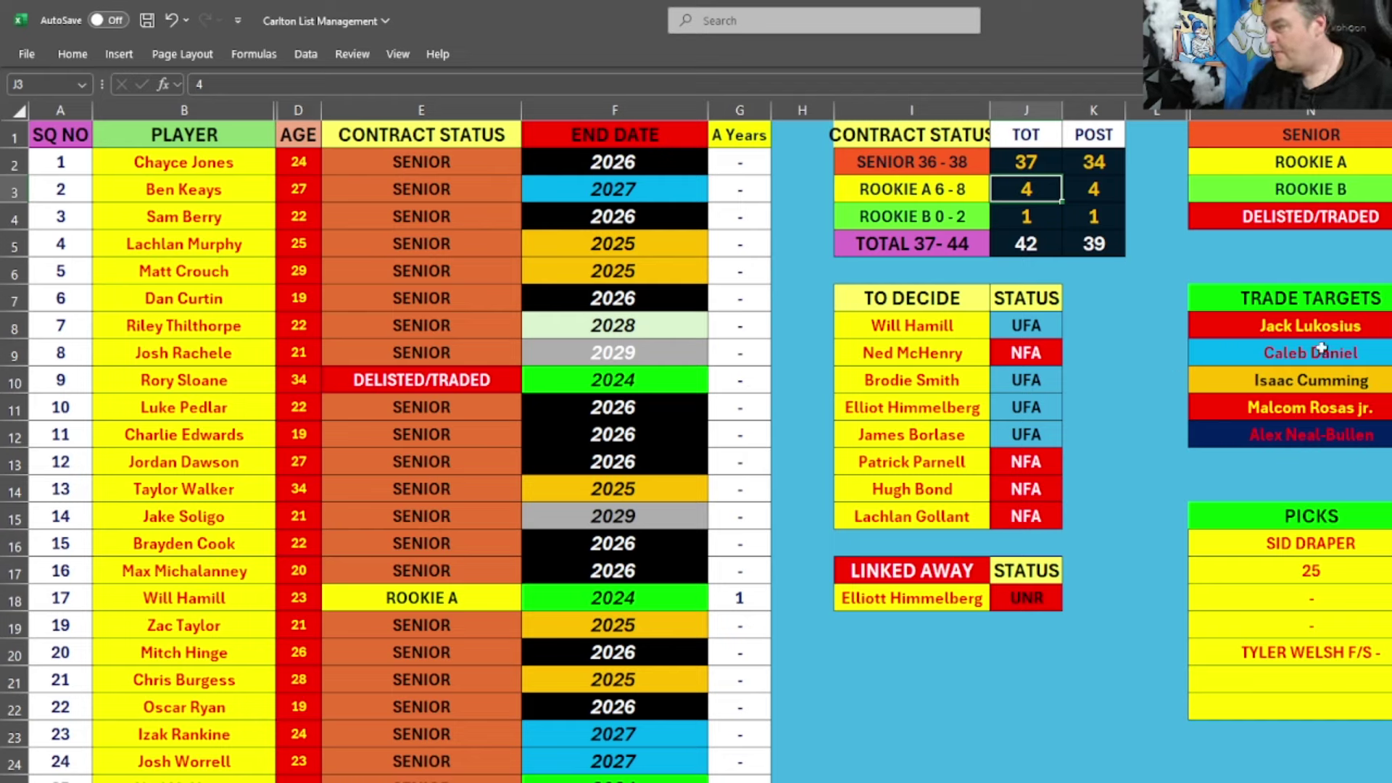
Step: Copy the DELISTED/TRADED label from the status legend to cell K18, beside the LINKED AWAY player
{"action": "left_click", "coordinate": [1313, 216]}
{"action": "key", "text": "ctrl+c"}
{"action": "left_click", "coordinate": [1092, 598]}
{"action": "key", "text": "ctrl+v"}
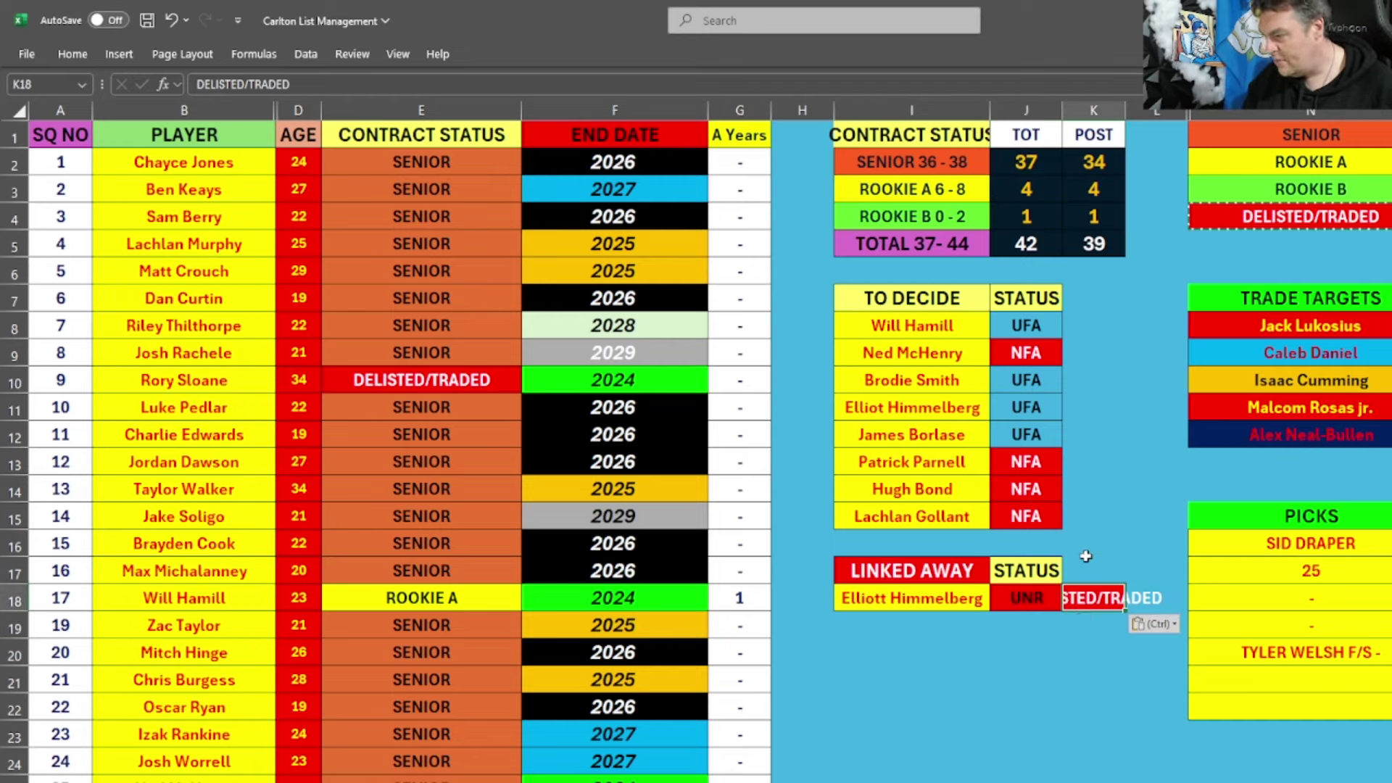
Step: Copy the ROOKIE A label from the status legend to cells K10 and K8 beside the TO DECIDE list
{"action": "left_click", "coordinate": [1311, 161]}
{"action": "key", "text": "ctrl+c"}
{"action": "left_click", "coordinate": [1094, 377]}
{"action": "key", "text": "ctrl+v"}
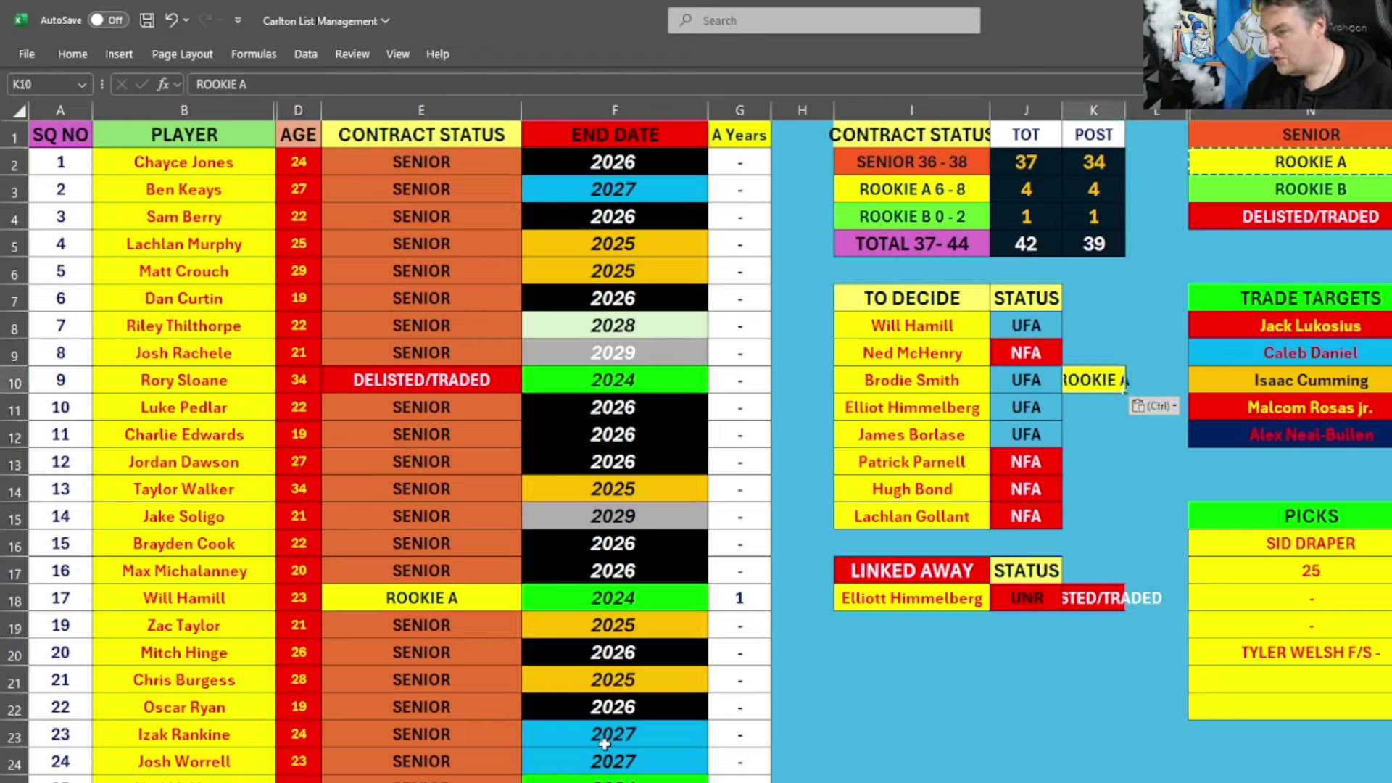
{"action": "left_click", "coordinate": [797, 758]}
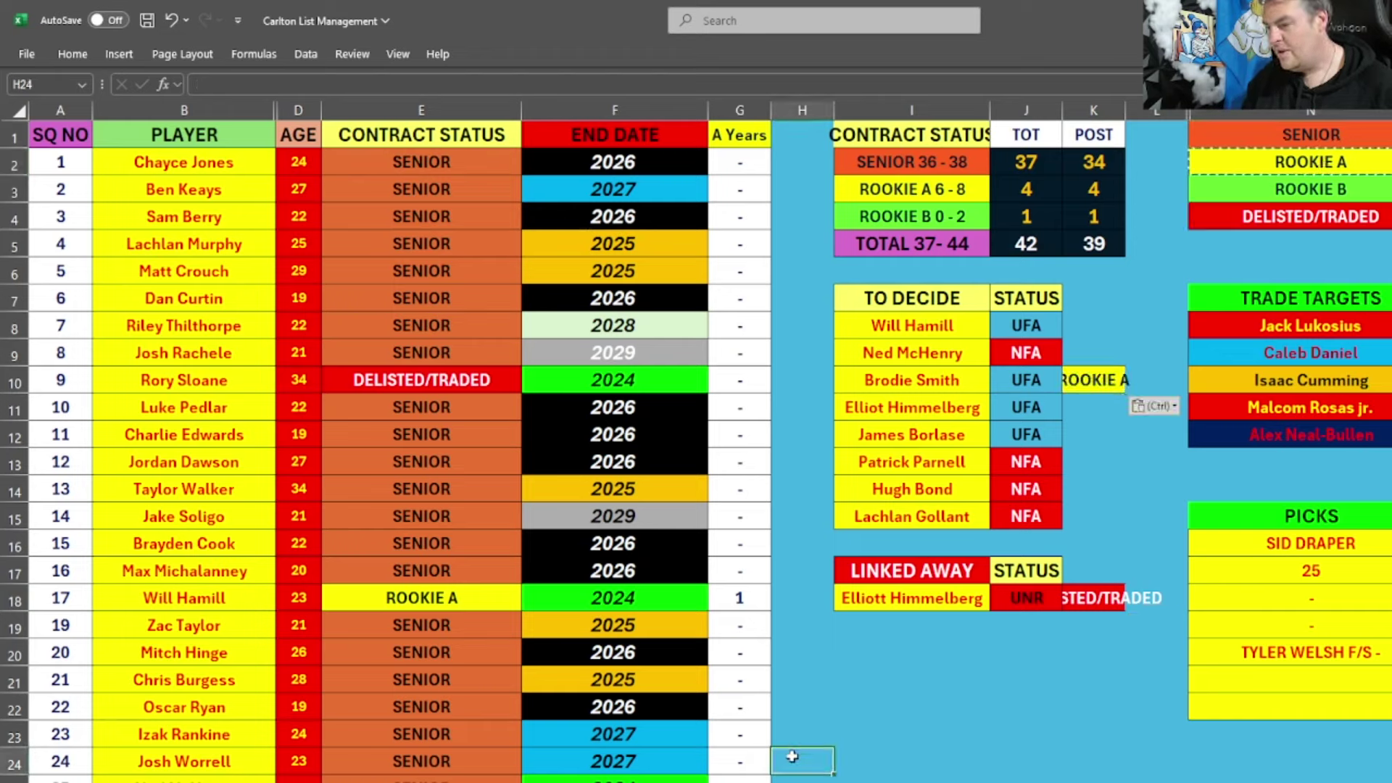
{"action": "left_click", "coordinate": [1086, 317]}
{"action": "key", "text": "ctrl+v"}
Step: Copy the SENIOR label from the status legend to cell K9, beside the second TO DECIDE player
{"action": "key", "text": "Down"}
{"action": "scroll", "coordinate": [918, 503], "scroll_direction": "down", "scroll_amount": 1}
{"action": "scroll", "coordinate": [919, 503], "scroll_direction": "up", "scroll_amount": 1}
{"action": "left_click", "coordinate": [1311, 135]}
{"action": "key", "text": "ctrl+c"}
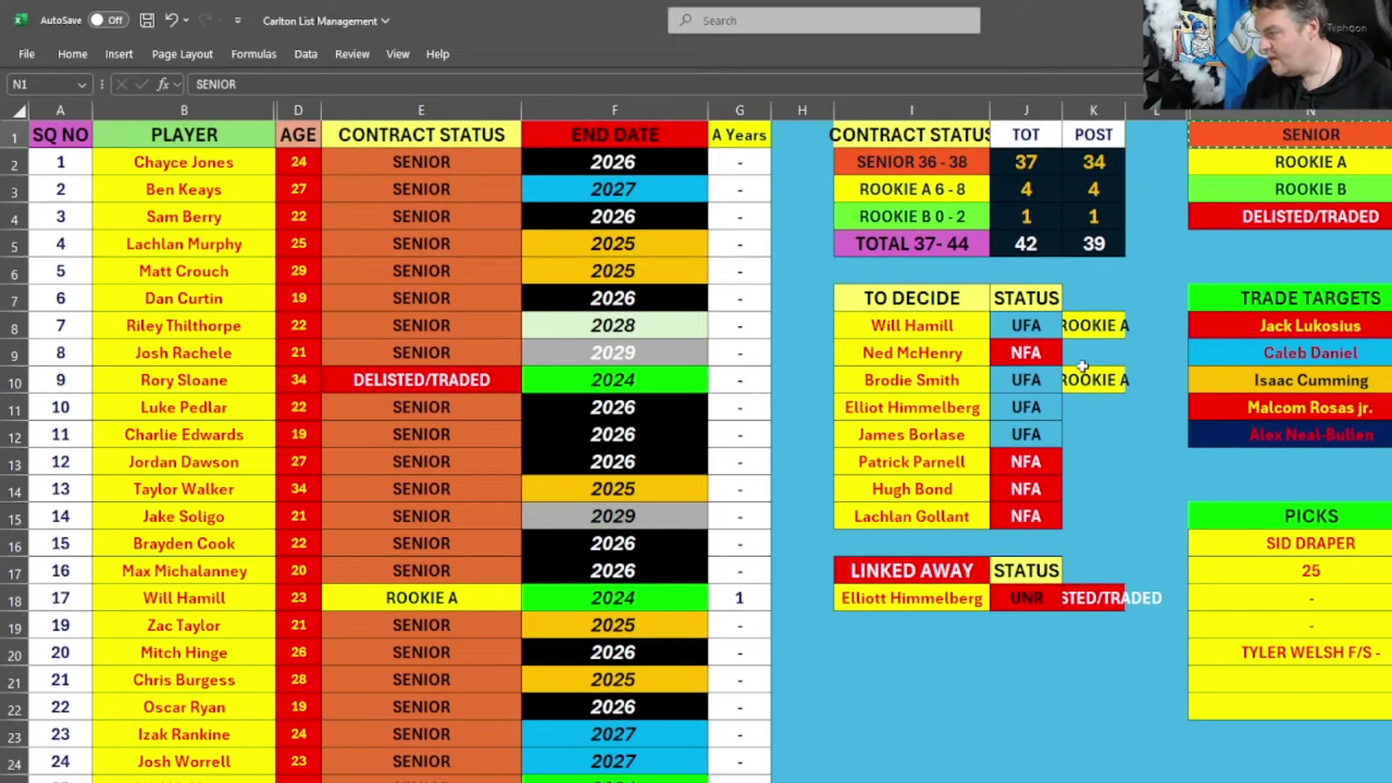
{"action": "left_click", "coordinate": [1082, 362]}
{"action": "key", "text": "ctrl+v"}
{"action": "left_click", "coordinate": [1088, 616]}
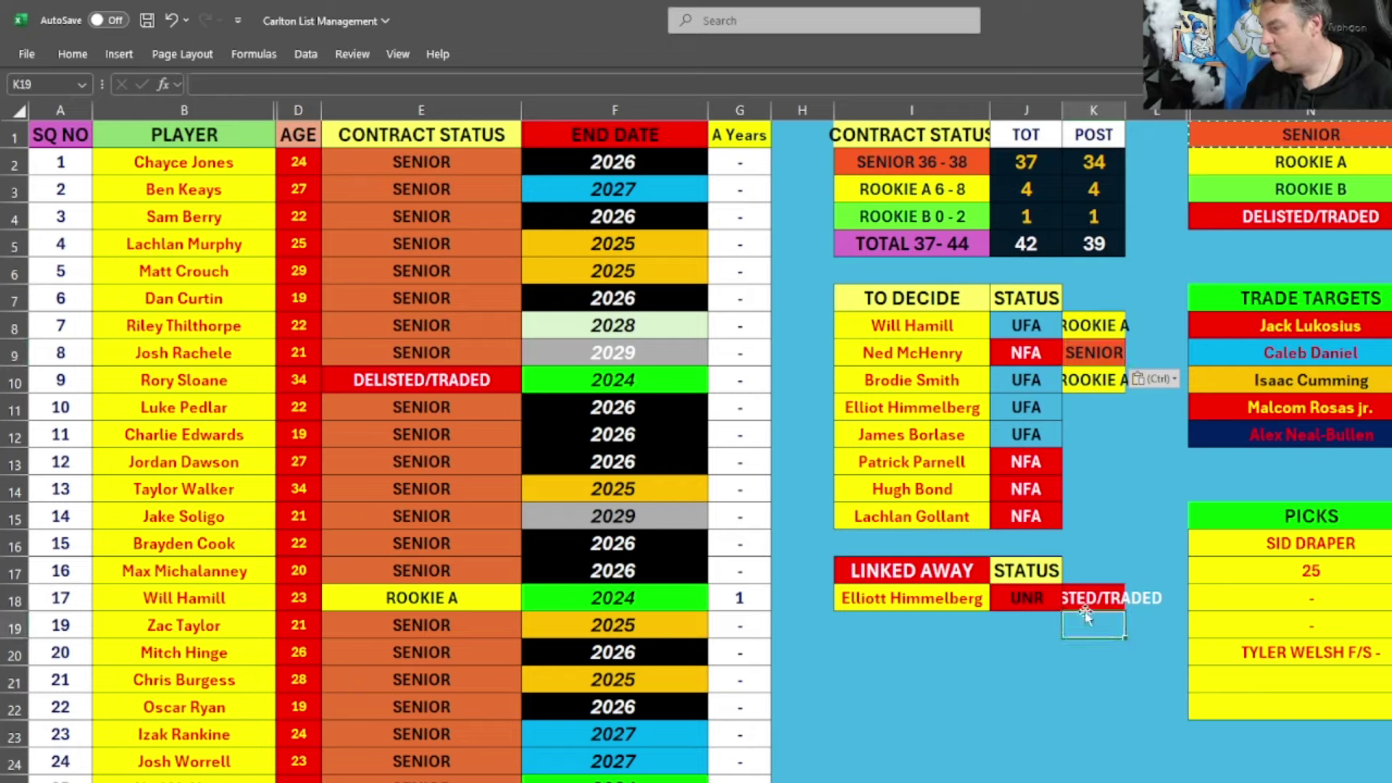
{"action": "key", "text": "ctrl+c"}
{"action": "key", "text": "Up"}
{"action": "key", "text": "Up"}
{"action": "key", "text": "Up"}
{"action": "key", "text": "Up"}
{"action": "key", "text": "Up"}
{"action": "key", "text": "Up"}
{"action": "key", "text": "Up"}
{"action": "key", "text": "ctrl+v"}
{"action": "key", "text": "Up"}
{"action": "key", "text": "Up"}
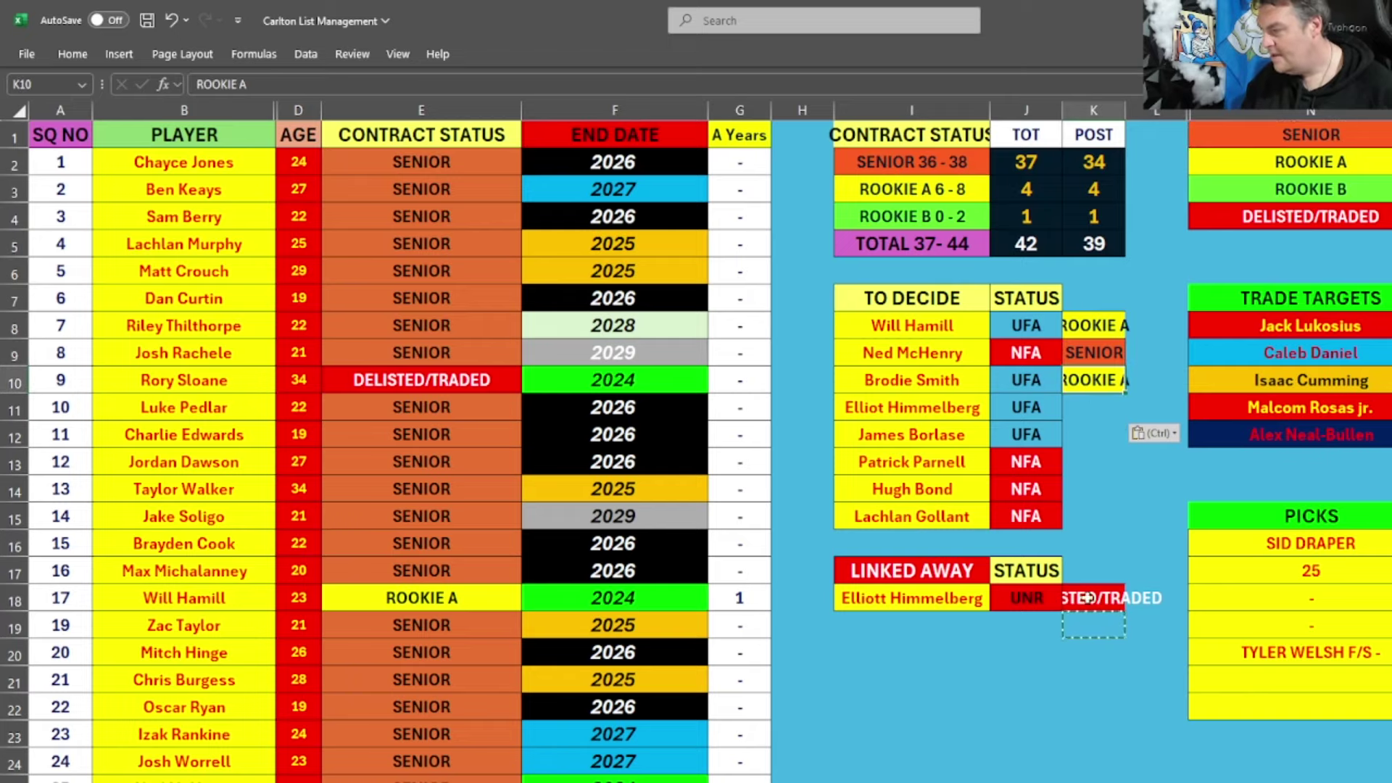
Step: Paste the DELISTED/TRADED label in cell K11 and copy the ROOKIE A label from K10 to K12
{"action": "left_click", "coordinate": [1088, 407]}
{"action": "key", "text": "ctrl+v"}
{"action": "left_click", "coordinate": [1088, 379]}
{"action": "key", "text": "ctrl+c"}
{"action": "left_click", "coordinate": [1075, 435]}
{"action": "key", "text": "ctrl+v"}
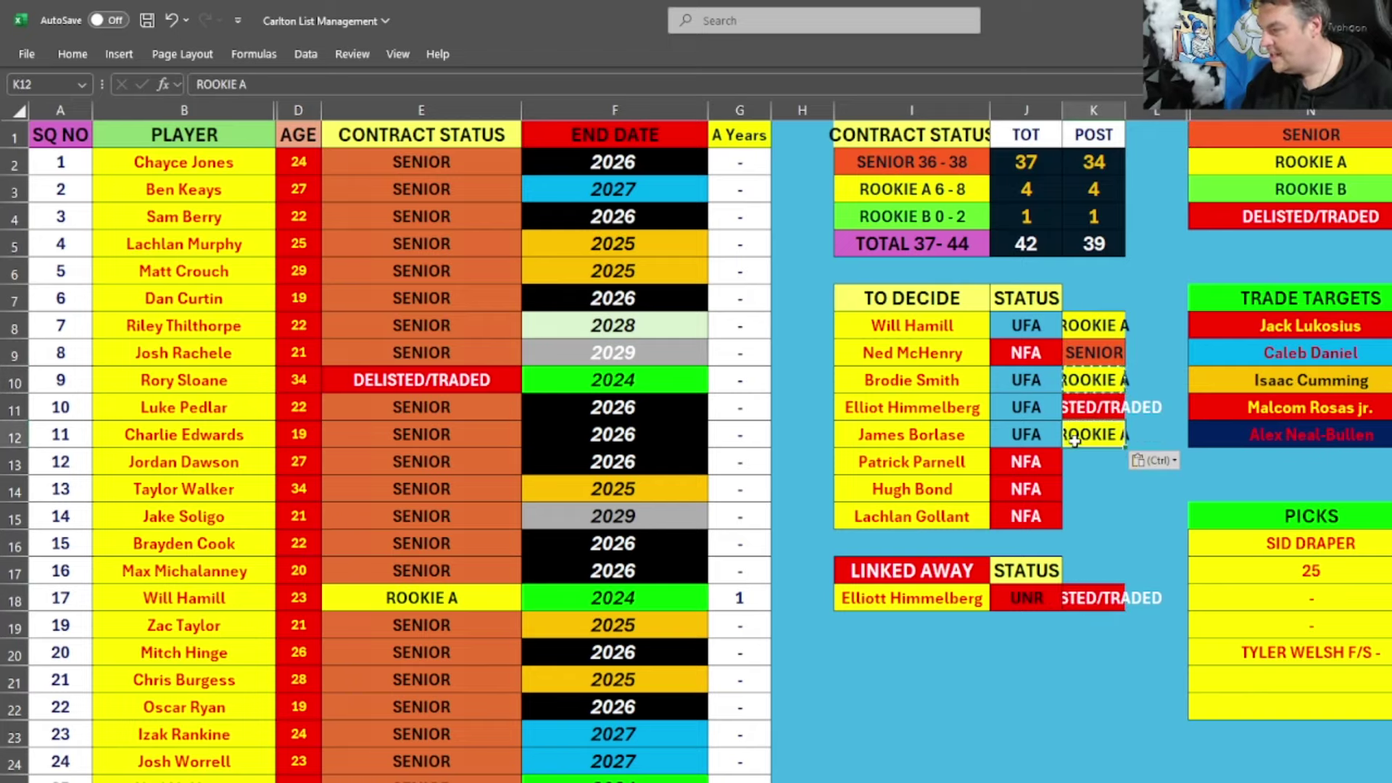
Step: Check the statuses in the squad list and copy the DELISTED/TRADED label from K18 to K13
{"action": "scroll", "coordinate": [1055, 543], "scroll_direction": "down", "scroll_amount": 4}
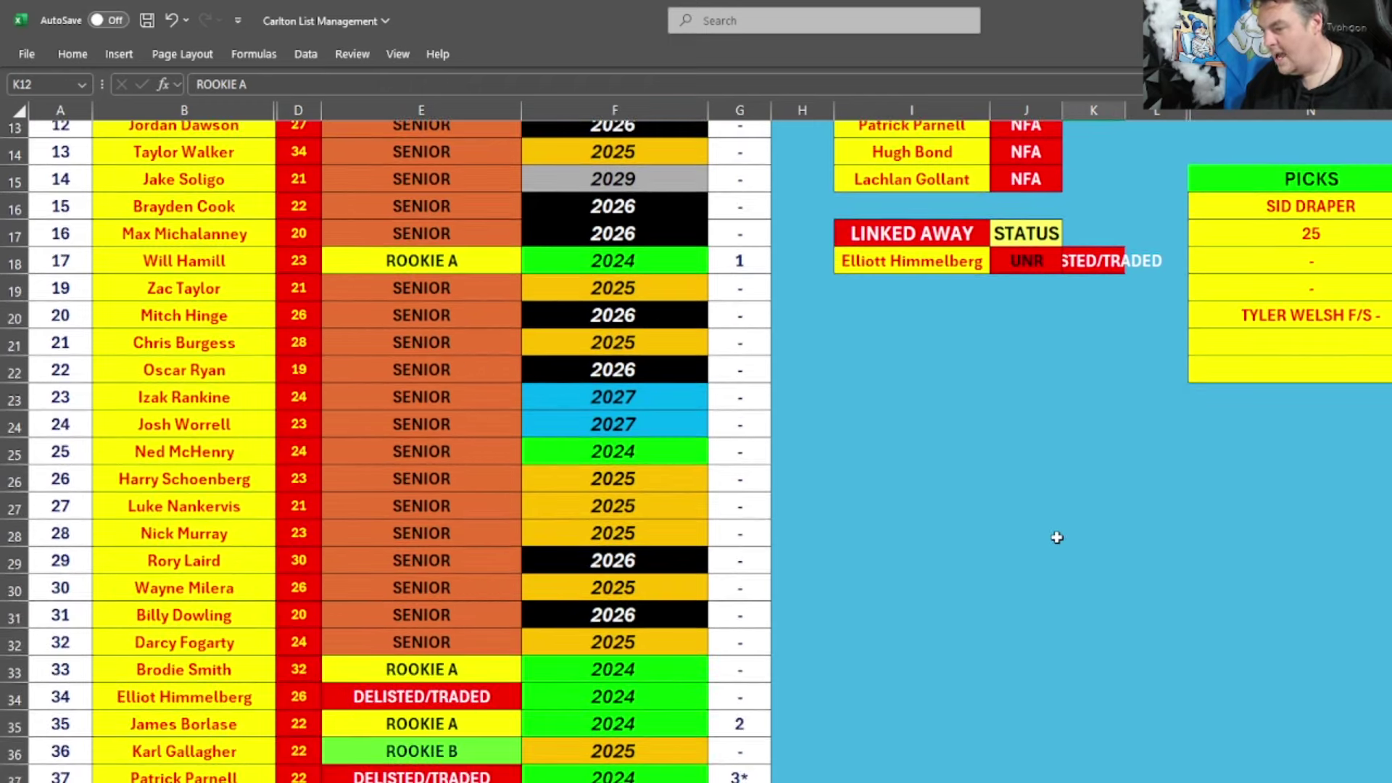
{"action": "scroll", "coordinate": [1058, 537], "scroll_direction": "up", "scroll_amount": 1}
{"action": "left_click", "coordinate": [1093, 373]}
{"action": "key", "text": "ctrl+c"}
{"action": "left_click", "coordinate": [1093, 237]}
{"action": "key", "text": "ctrl+v"}
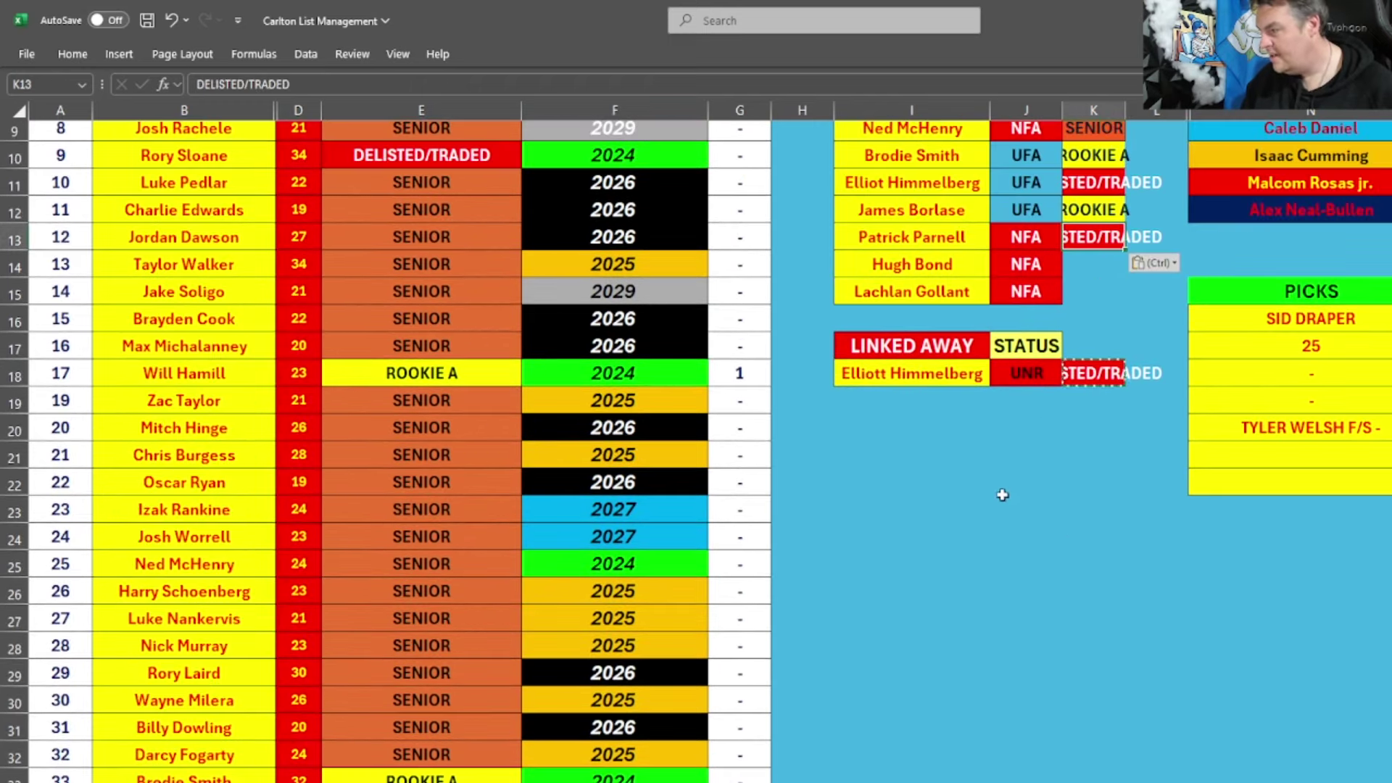
{"action": "scroll", "coordinate": [963, 558], "scroll_direction": "down", "scroll_amount": 4}
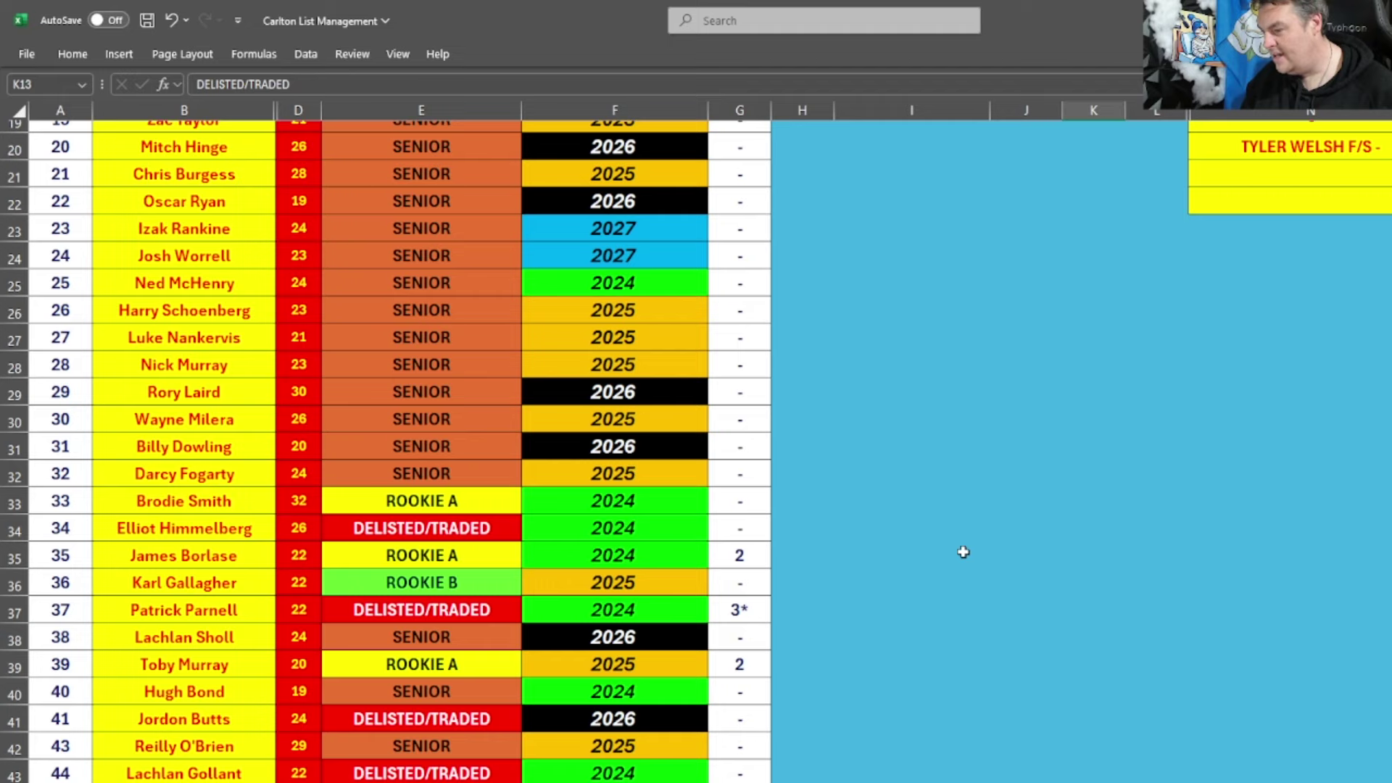
Step: Paste the DELISTED/TRADED label in cell K15, beside the last player in the TO DECIDE list
{"action": "scroll", "coordinate": [963, 551], "scroll_direction": "up", "scroll_amount": 4}
{"action": "key", "text": "Down"}
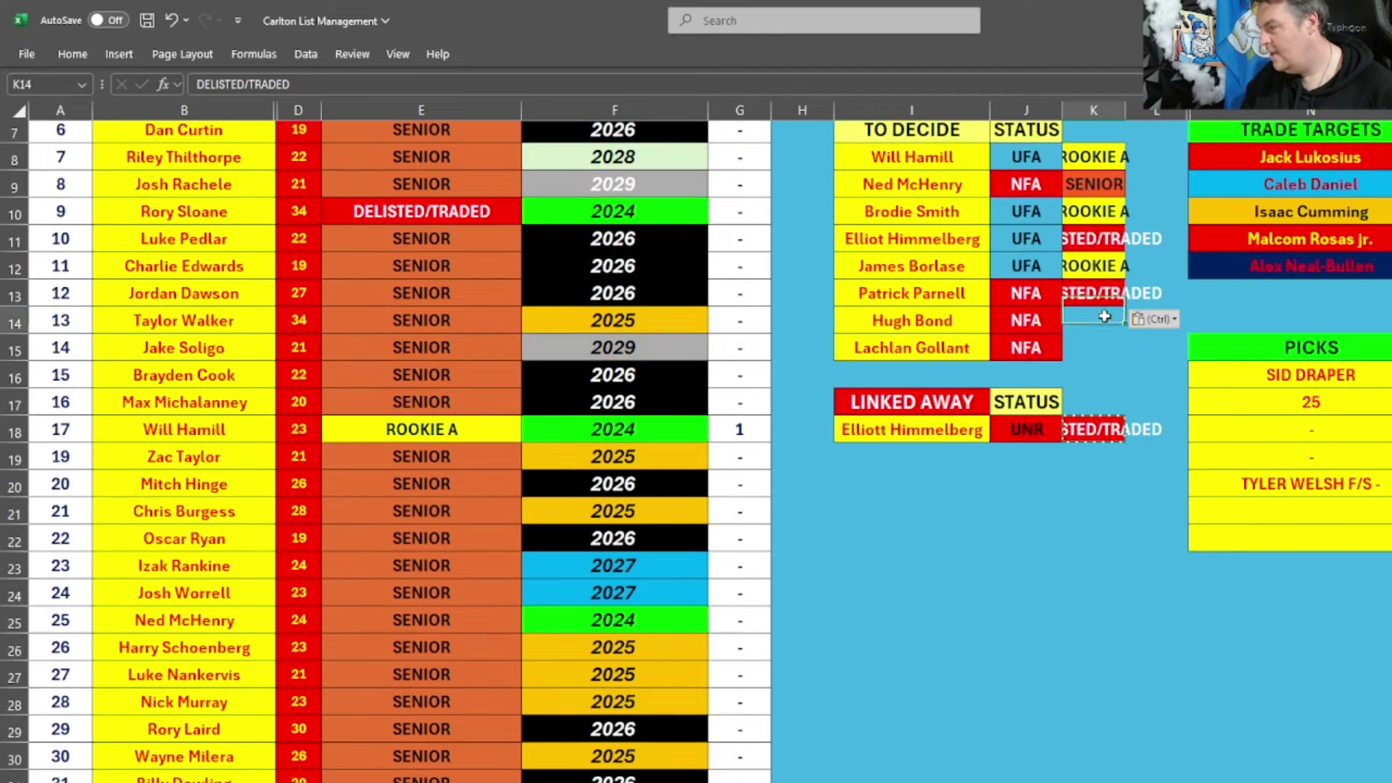
{"action": "key", "text": "shift+Down"}
{"action": "scroll", "coordinate": [833, 602], "scroll_direction": "down", "scroll_amount": 3}
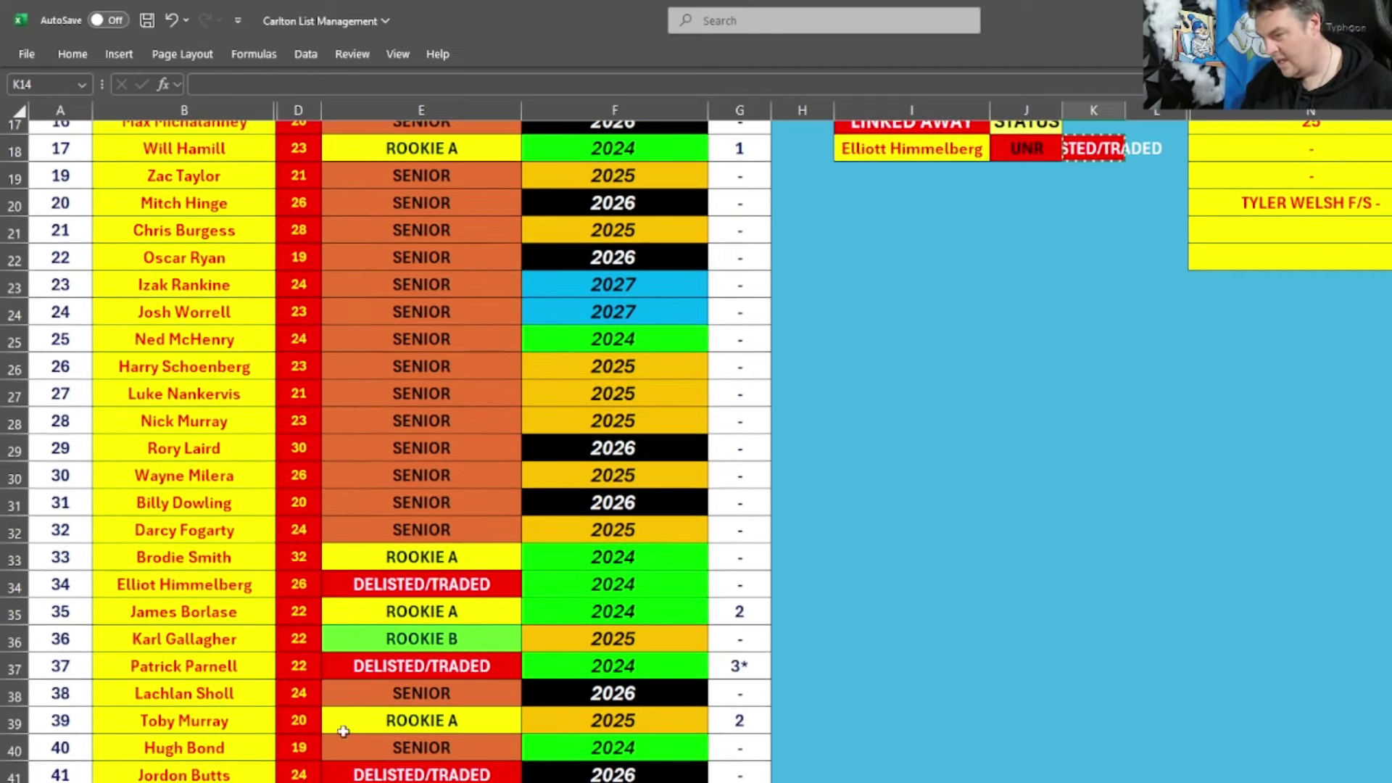
{"action": "scroll", "coordinate": [700, 725], "scroll_direction": "up", "scroll_amount": 3}
{"action": "left_click", "coordinate": [1103, 354]}
{"action": "key", "text": "ctrl+v"}
{"action": "scroll", "coordinate": [1050, 559], "scroll_direction": "up", "scroll_amount": 2}
Step: Set the contract status in cell E41 of the squad list to SENIOR
{"action": "scroll", "coordinate": [1025, 585], "scroll_direction": "down", "scroll_amount": 5}
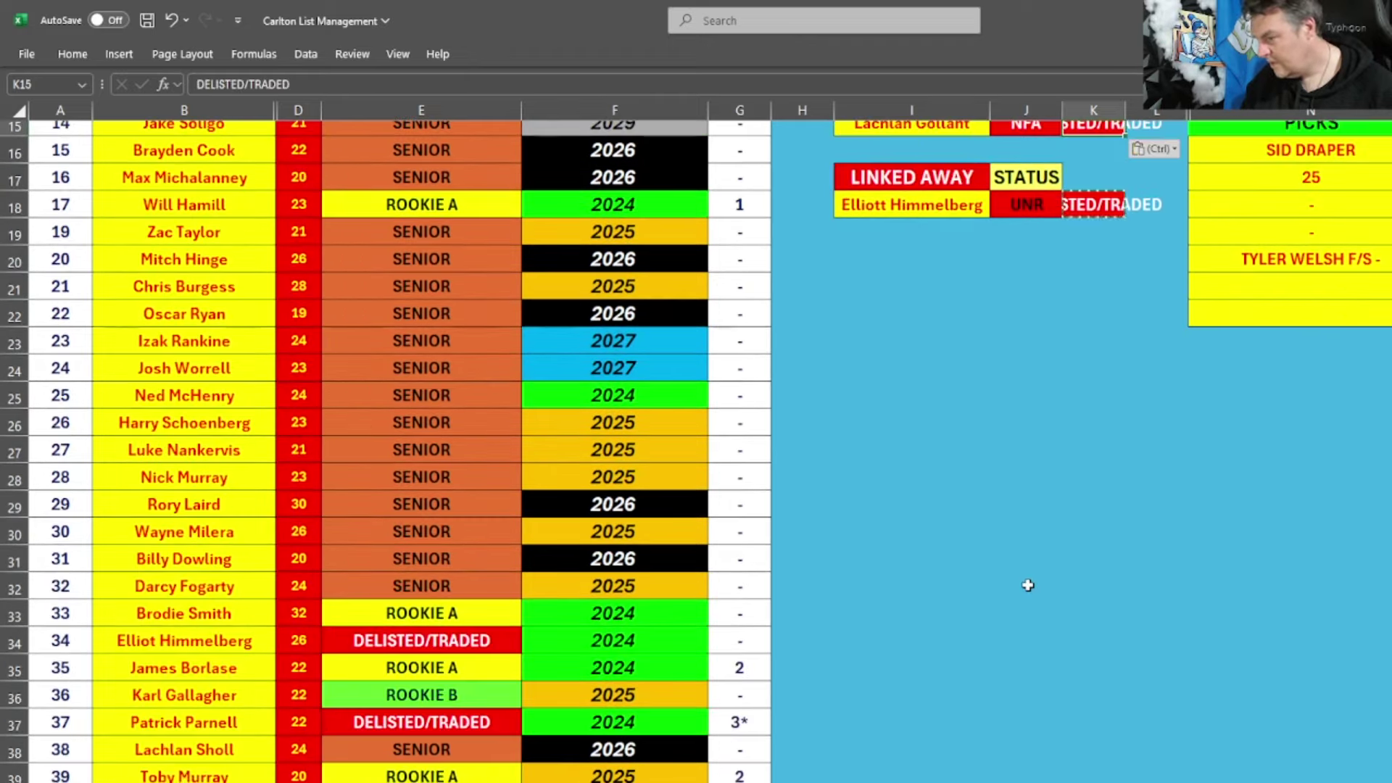
{"action": "scroll", "coordinate": [1016, 580], "scroll_direction": "down", "scroll_amount": 1}
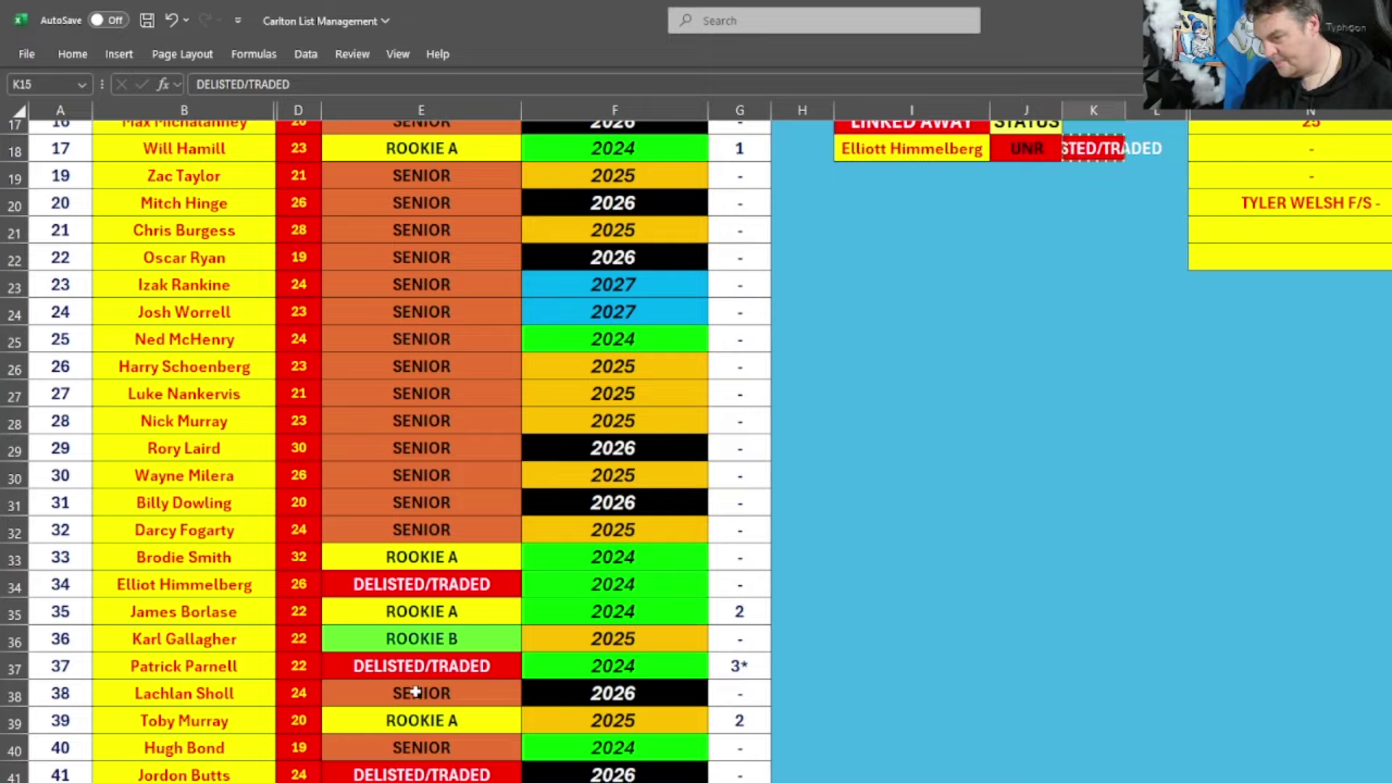
{"action": "scroll", "coordinate": [406, 692], "scroll_direction": "down", "scroll_amount": 1}
{"action": "scroll", "coordinate": [406, 693], "scroll_direction": "down", "scroll_amount": 1}
{"action": "left_click", "coordinate": [417, 664]}
{"action": "type", "text": "s"}
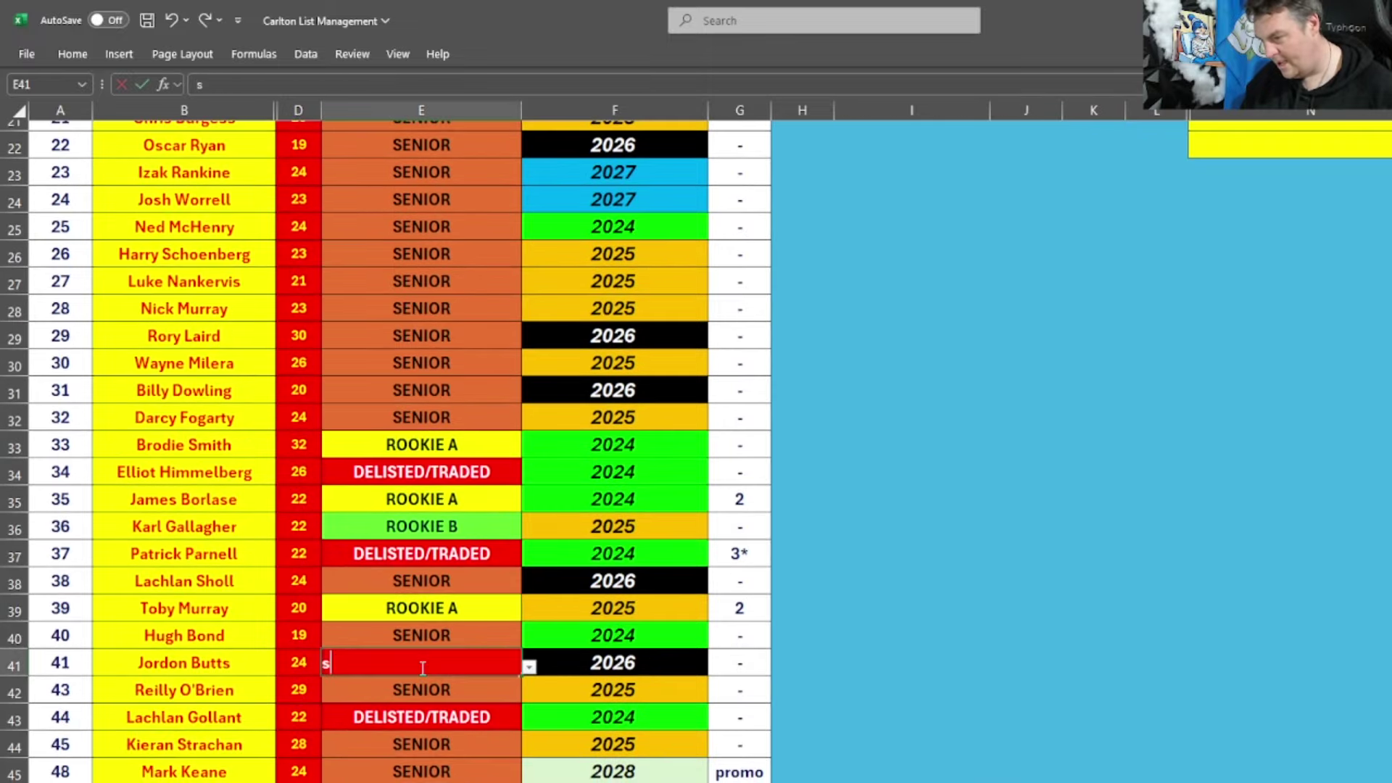
{"action": "key", "text": "Return"}
Step: Set the contract status in E40 to DELISTED/TRADED and copy the DELISTED/TRADED label from K13 to K14
{"action": "key", "text": "Up"}
{"action": "key", "text": "Up"}
{"action": "type", "text": "n"}
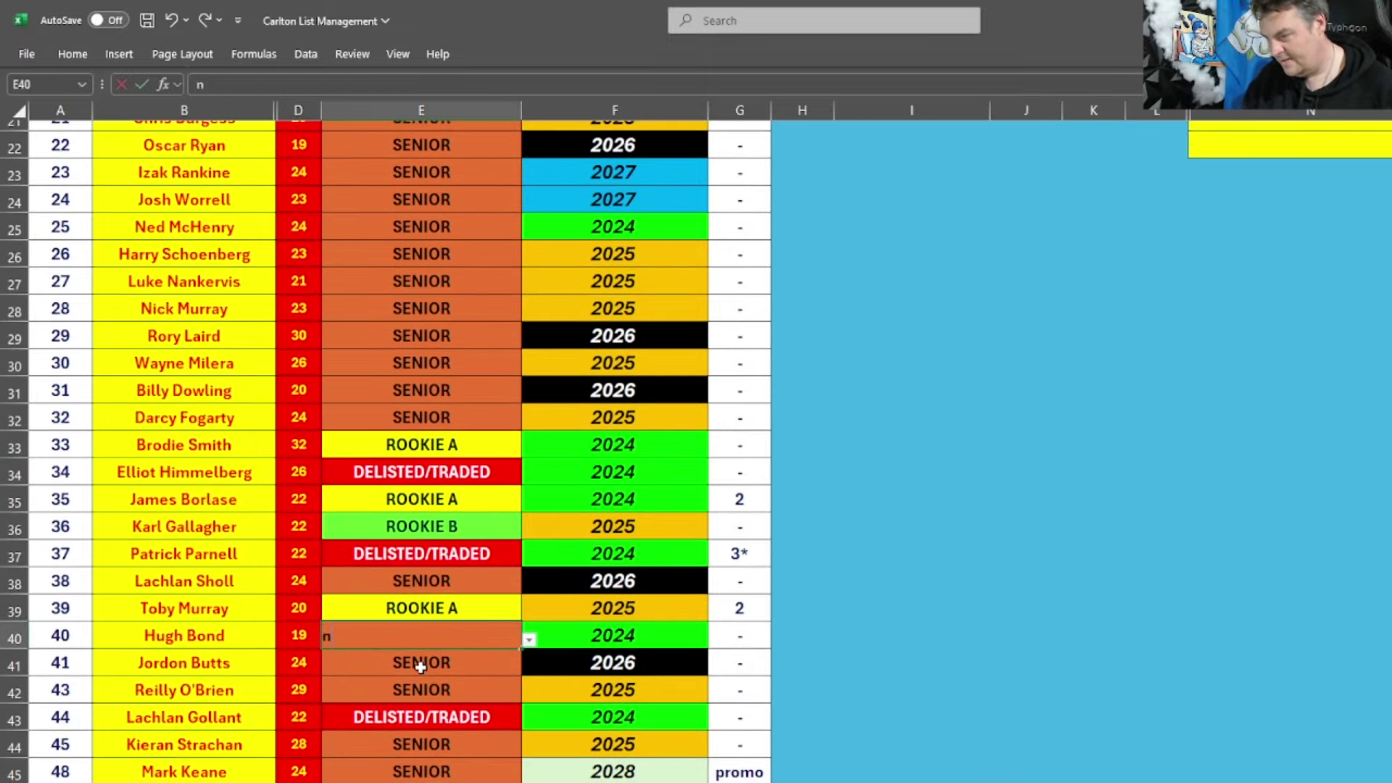
{"action": "key", "text": "Return"}
{"action": "scroll", "coordinate": [604, 671], "scroll_direction": "up", "scroll_amount": 7}
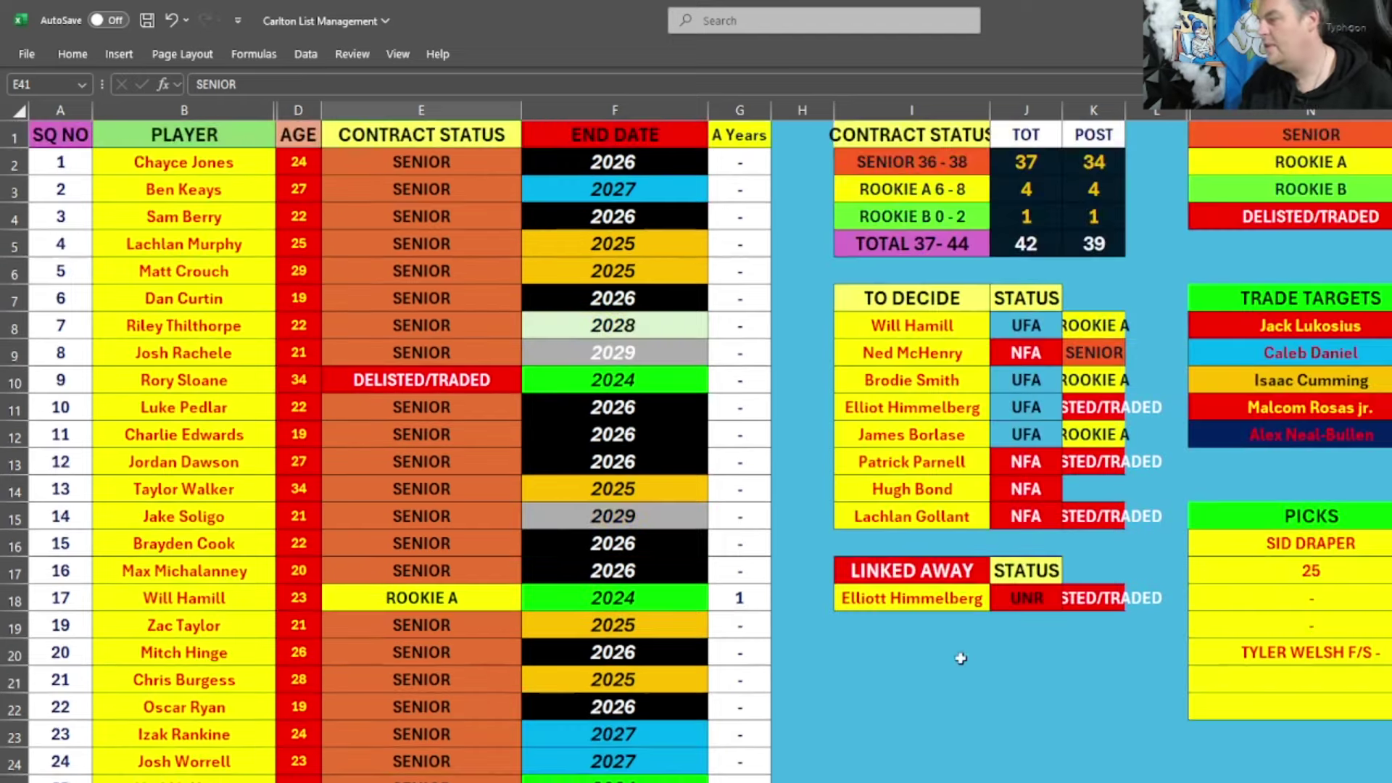
{"action": "left_click", "coordinate": [1093, 462]}
{"action": "key", "text": "ctrl+c"}
{"action": "left_click", "coordinate": [1094, 488]}
{"action": "key", "text": "ctrl+v"}
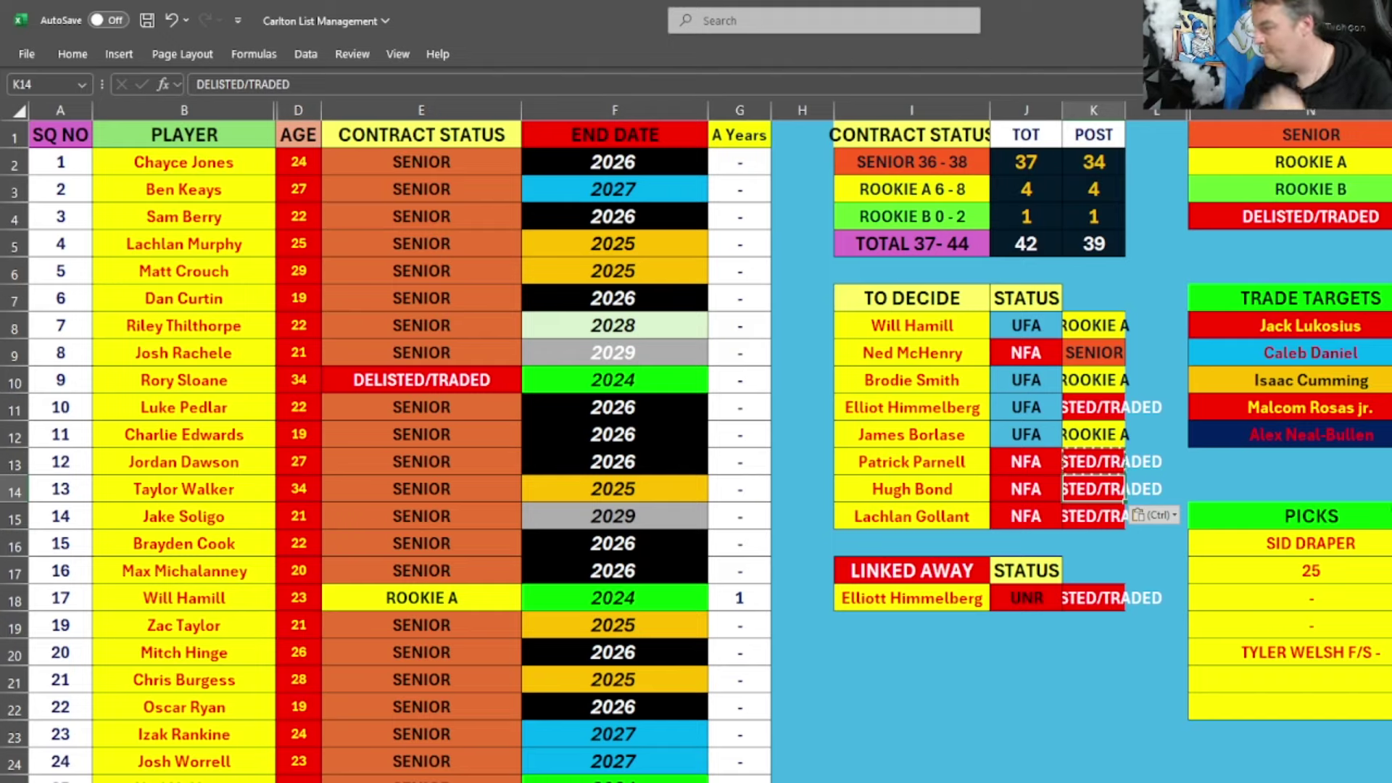
Step: Copy the SENIOR label from the status legend to cell Q12, beside the last trade target
{"action": "left_click", "coordinate": [1311, 153]}
{"action": "left_click", "coordinate": [1311, 138]}
{"action": "key", "text": "ctrl+c"}
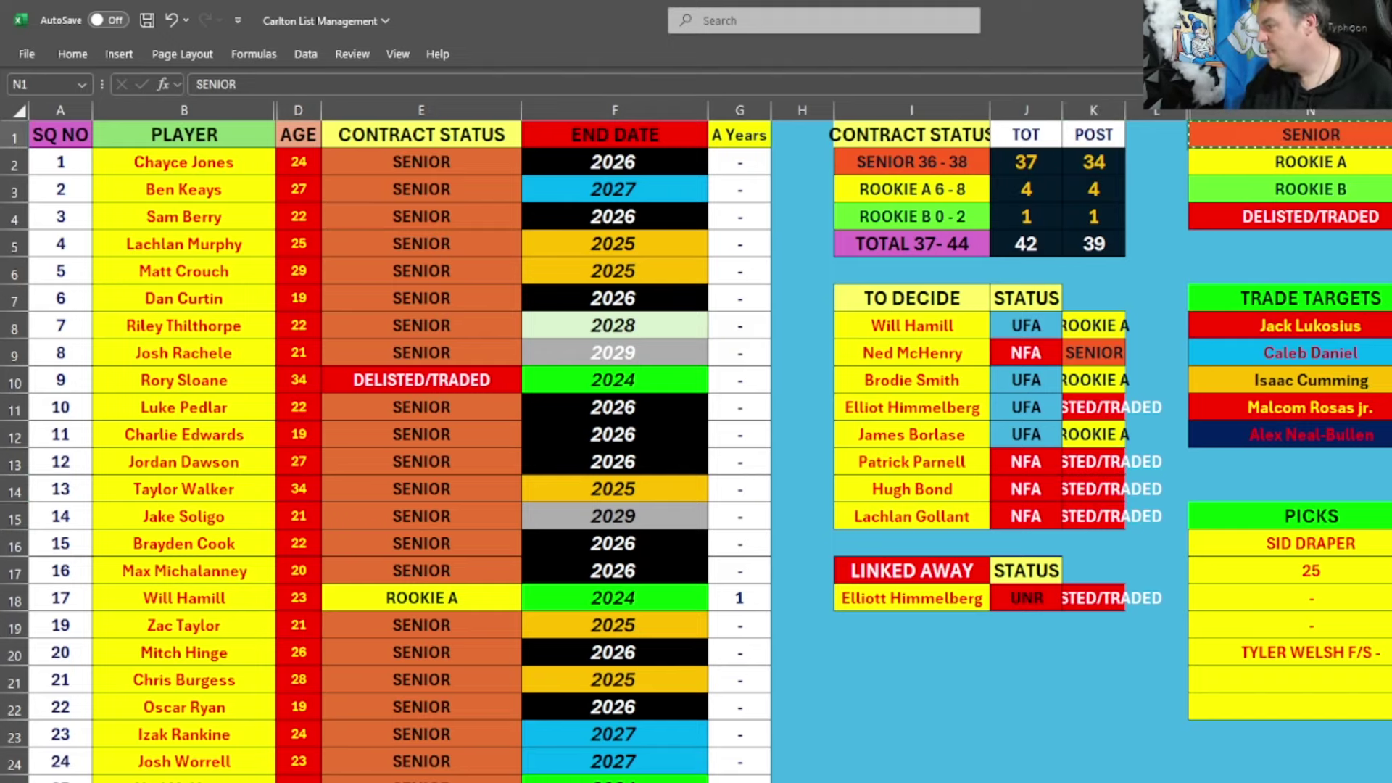
{"action": "left_click", "coordinate": [1391, 434]}
{"action": "key", "text": "ctrl+v"}
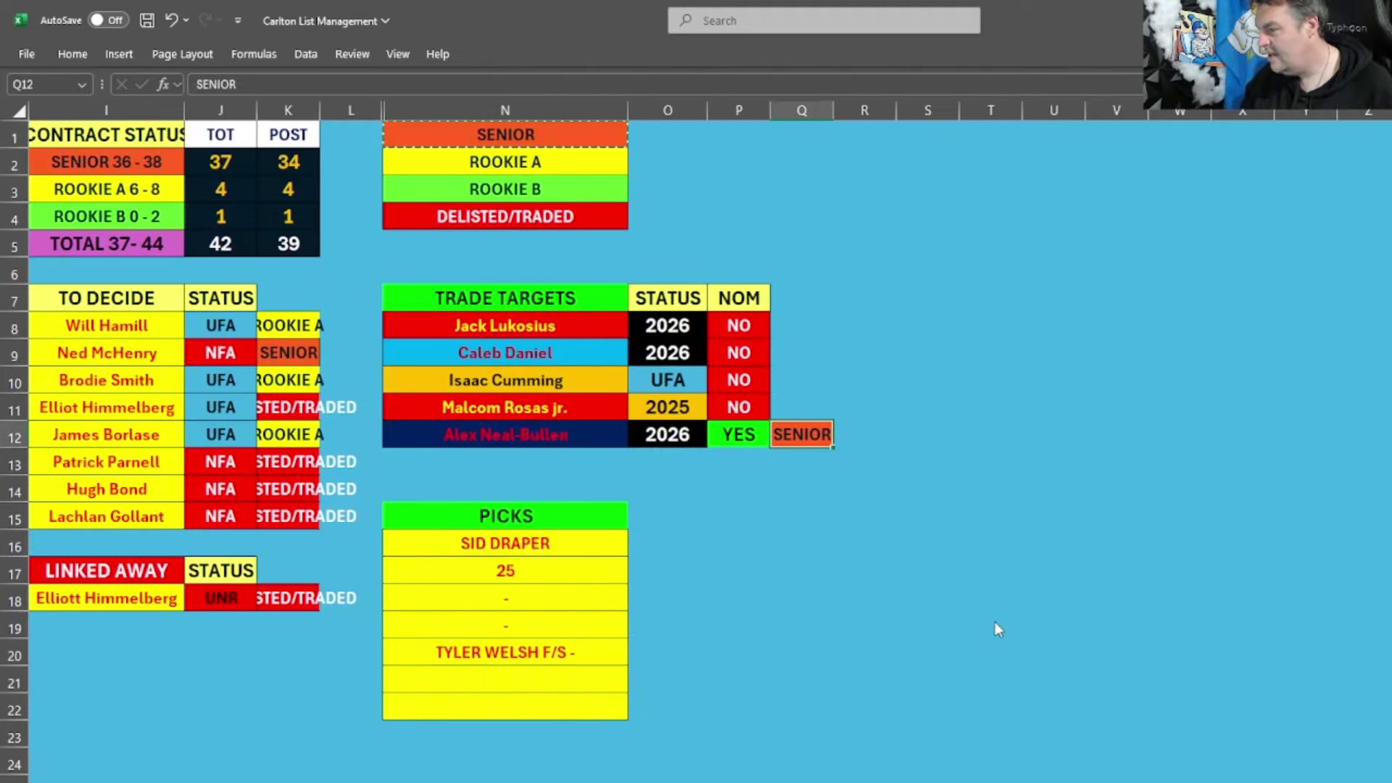
{"action": "scroll", "coordinate": [1034, 624], "scroll_direction": "down", "scroll_amount": 1}
{"action": "scroll", "coordinate": [1017, 615], "scroll_direction": "left", "scroll_amount": 3}
{"action": "scroll", "coordinate": [836, 602], "scroll_direction": "left", "scroll_amount": 2}
{"action": "key", "text": "Down"}
{"action": "key", "text": "Down"}
{"action": "key", "text": "Left"}
{"action": "key", "text": "Up"}
{"action": "key", "text": "Up"}
{"action": "key", "text": "Down"}
{"action": "key", "text": "Down"}
{"action": "key", "text": "Down"}
{"action": "key", "text": "Down"}
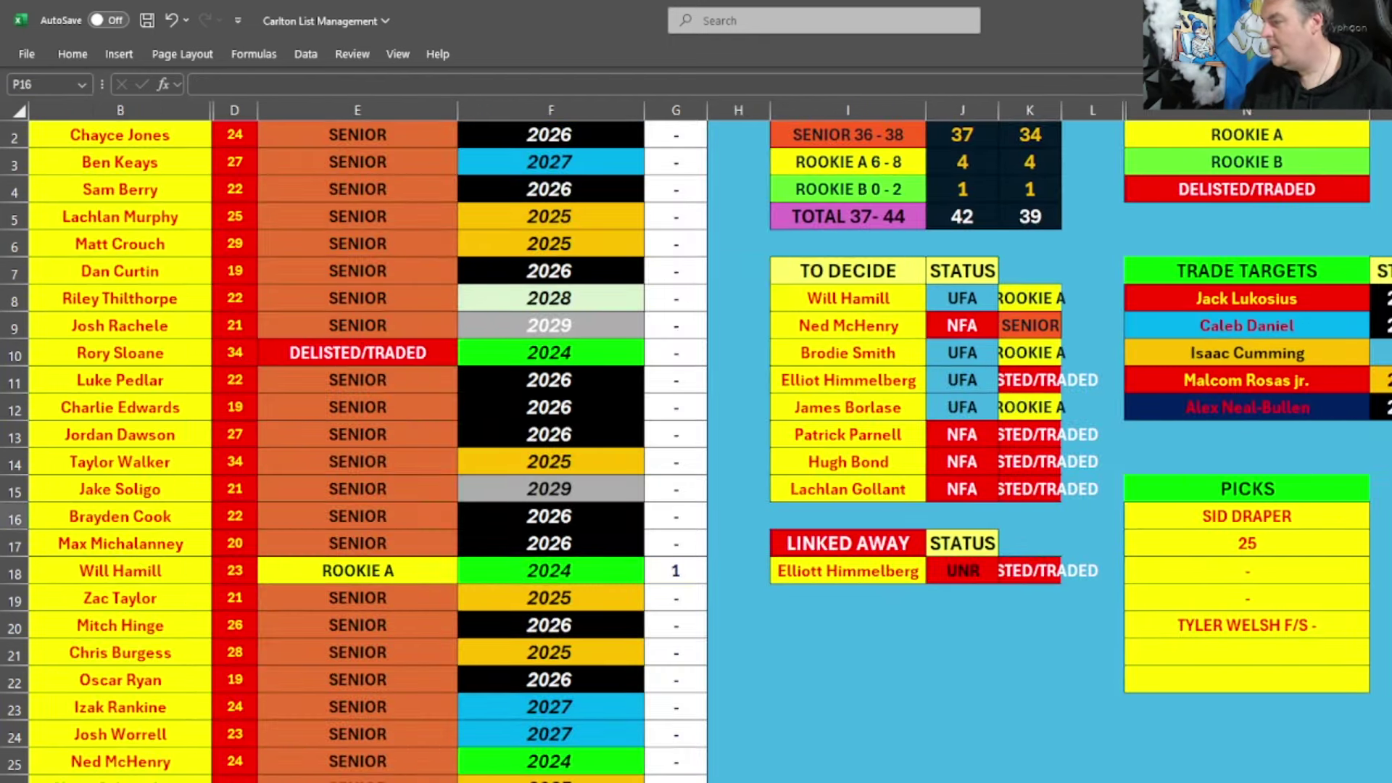
{"action": "scroll", "coordinate": [455, 515], "scroll_direction": "up", "scroll_amount": 1}
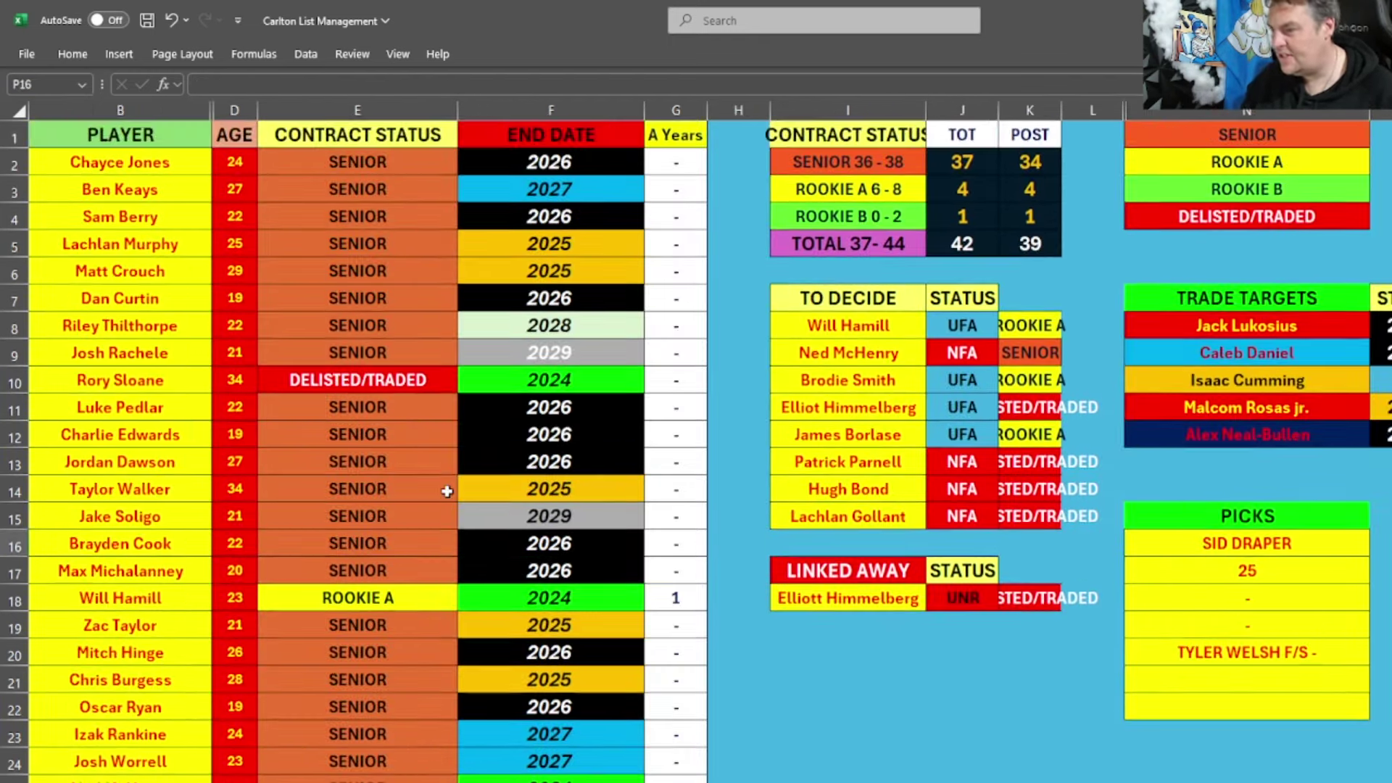
Step: Copy the two named picks in N16 and N20 to cells B46 and B47 below the squad list
{"action": "left_click", "coordinate": [1224, 644]}
{"action": "left_click", "coordinate": [1262, 545], "text": "ctrl"}
{"action": "key", "text": "ctrl+c"}
{"action": "scroll", "coordinate": [507, 580], "scroll_direction": "down", "scroll_amount": 8}
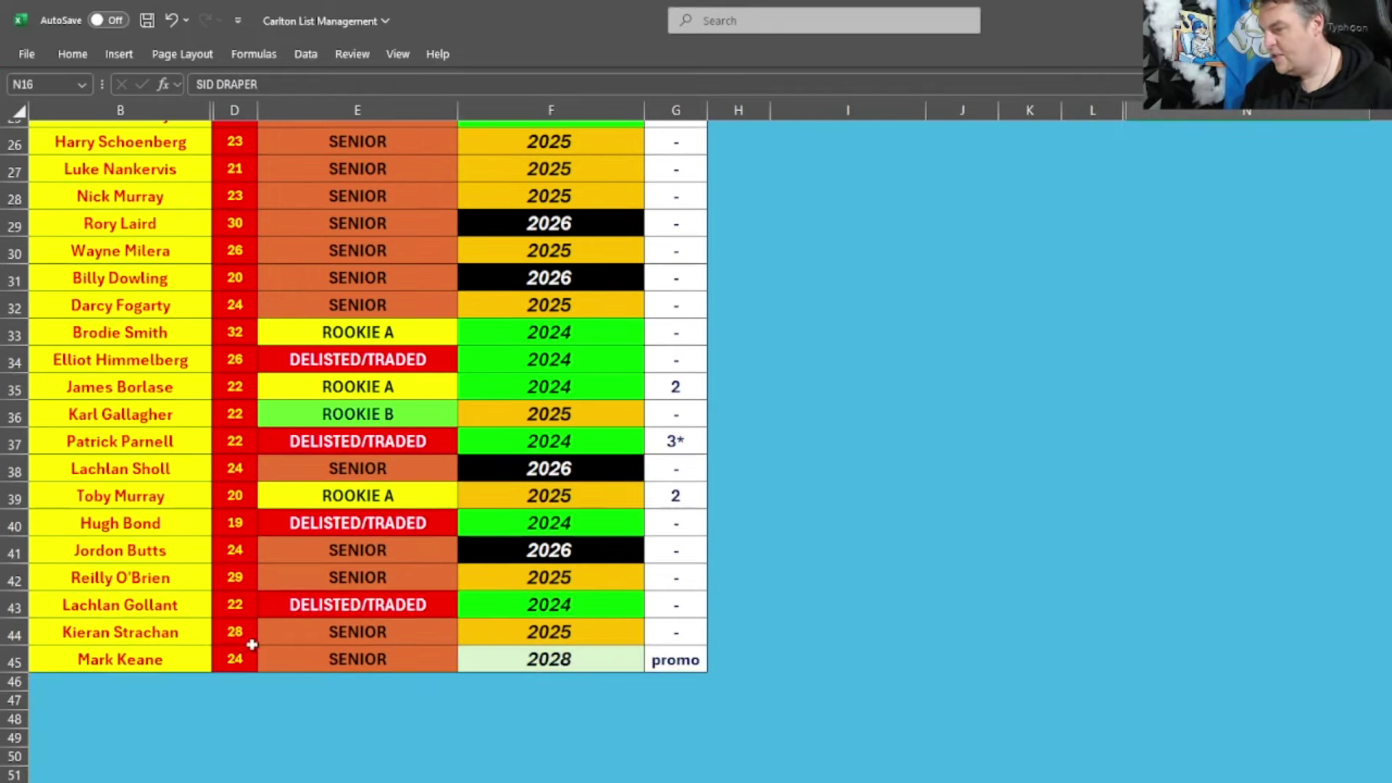
{"action": "left_click", "coordinate": [149, 678]}
{"action": "key", "text": "ctrl+v"}
{"action": "left_click", "coordinate": [810, 578]}
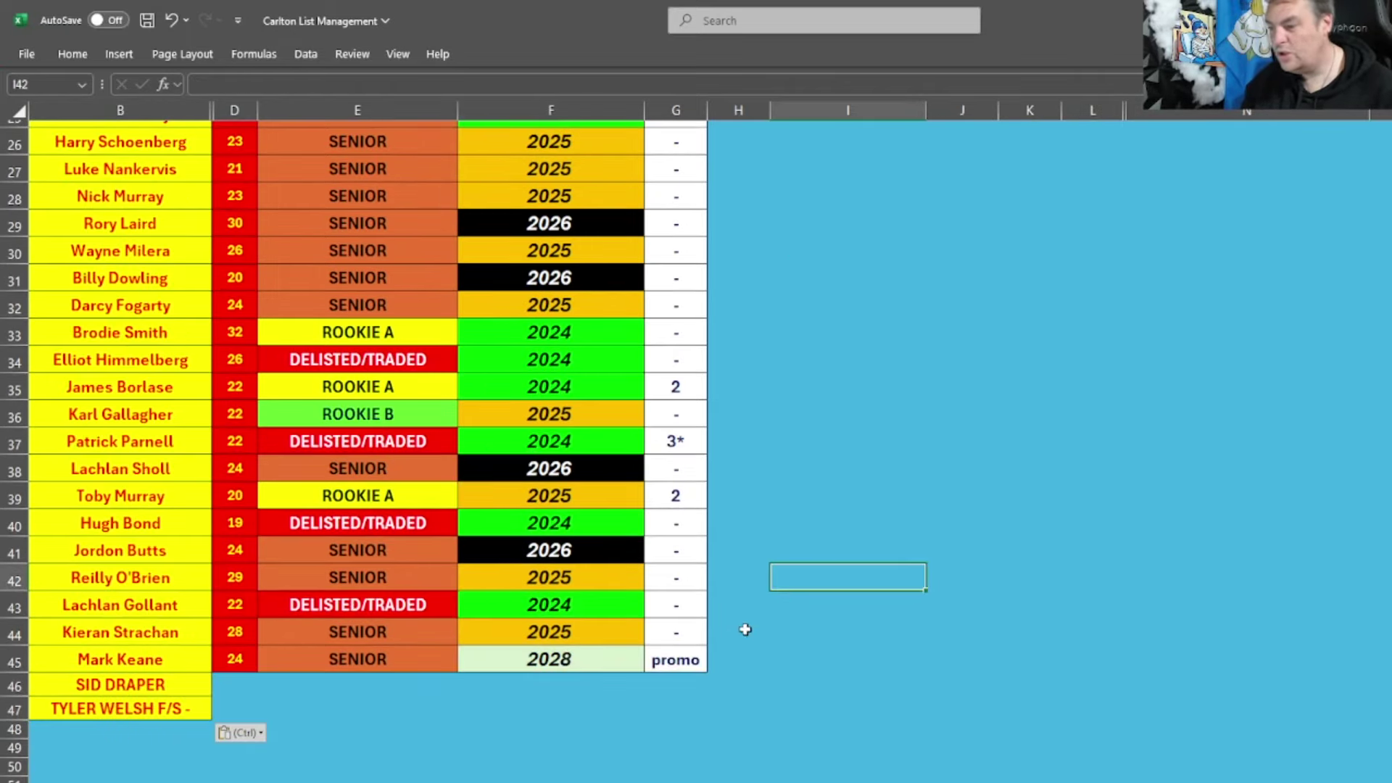
Step: Copy the last trade target's name from N12 to cell B48, below the added picks in the player column
{"action": "scroll", "coordinate": [789, 599], "scroll_direction": "up", "scroll_amount": 8}
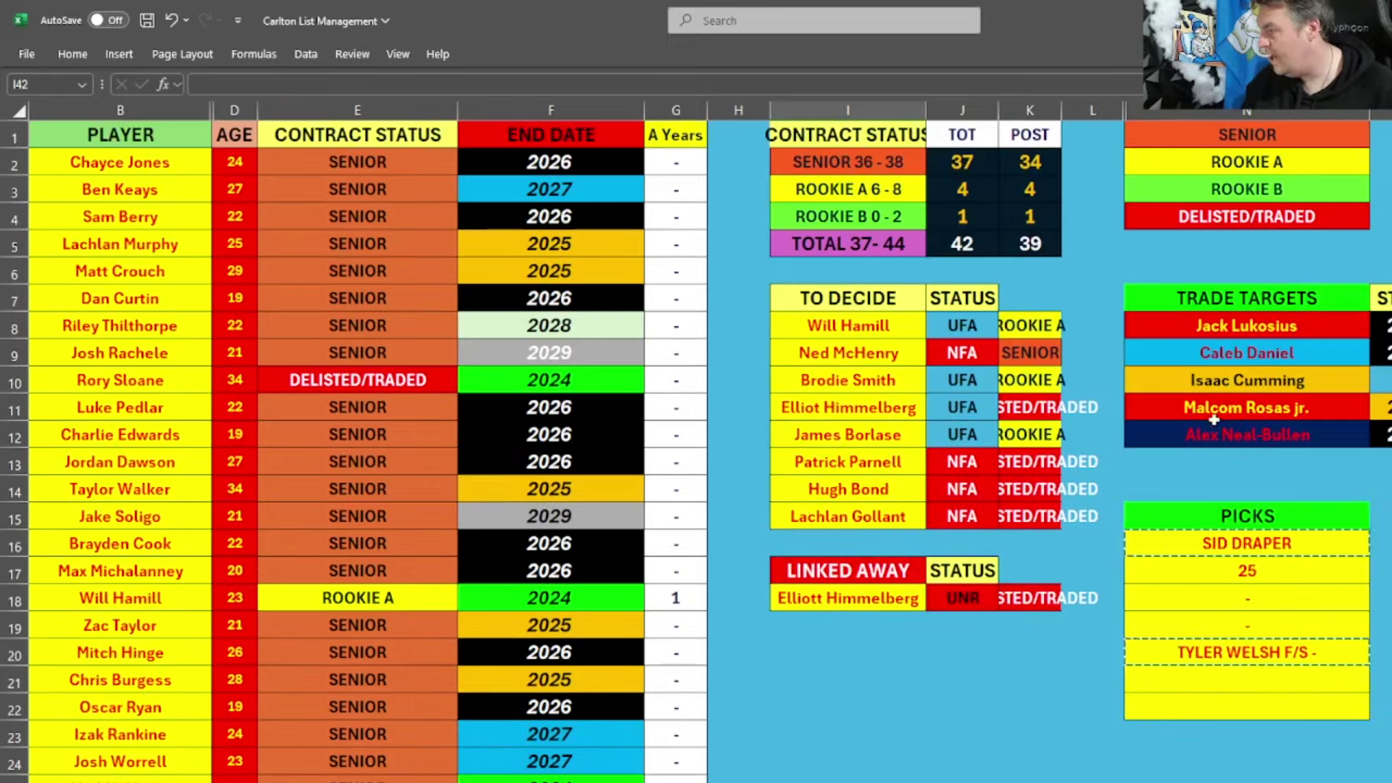
{"action": "left_click", "coordinate": [1248, 434]}
{"action": "key", "text": "ctrl+c"}
{"action": "scroll", "coordinate": [146, 725], "scroll_direction": "down", "scroll_amount": 10}
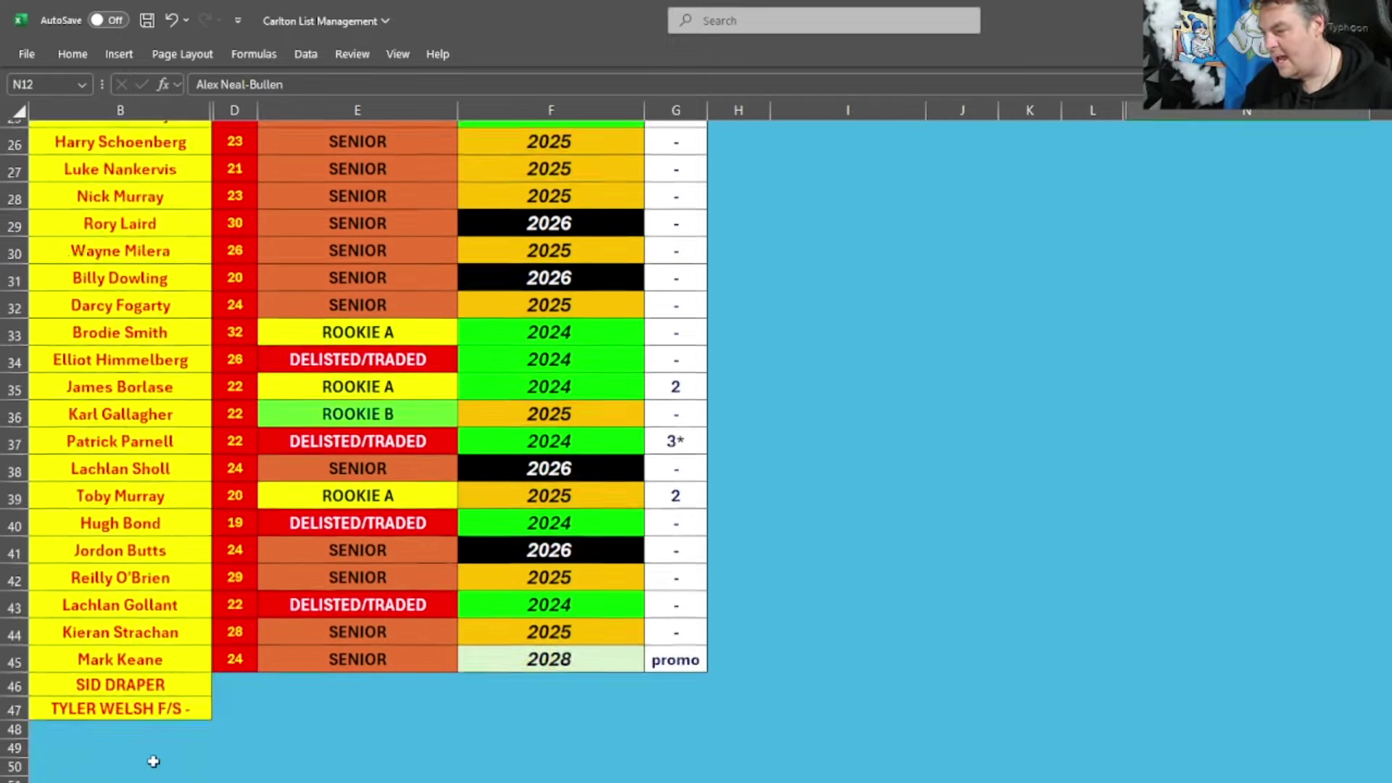
{"action": "left_click", "coordinate": [145, 617]}
{"action": "scroll", "coordinate": [917, 559], "scroll_direction": "up", "scroll_amount": 10}
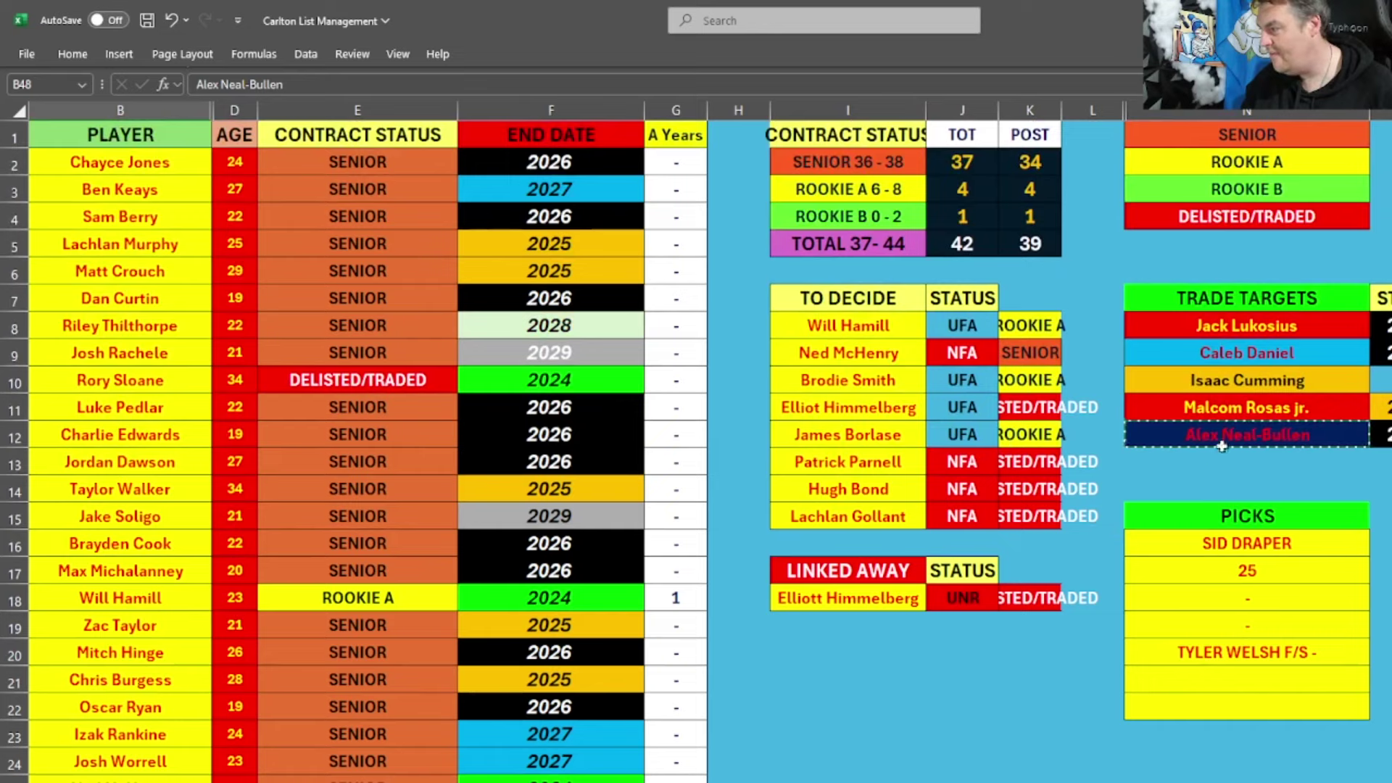
{"action": "left_click", "coordinate": [1247, 571]}
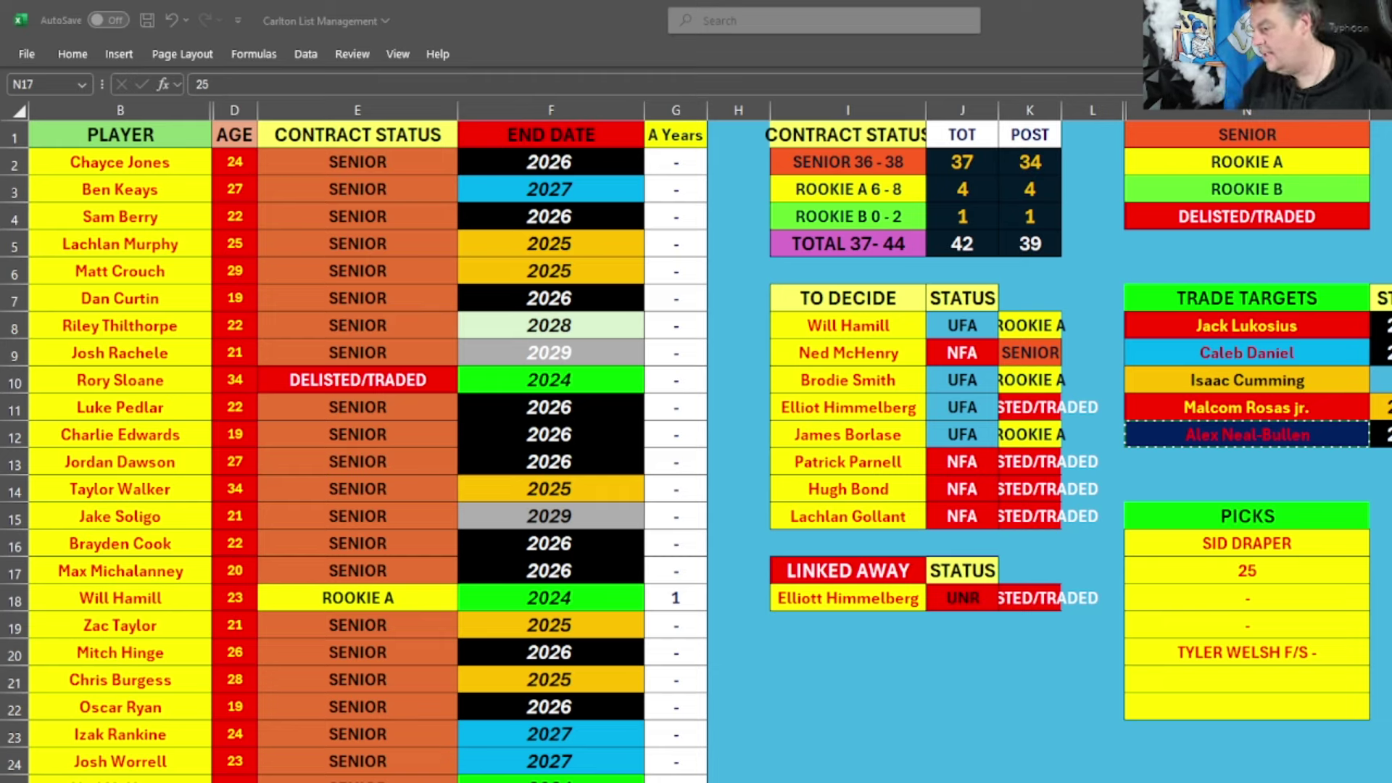
{"action": "left_click", "coordinate": [1125, 379]}
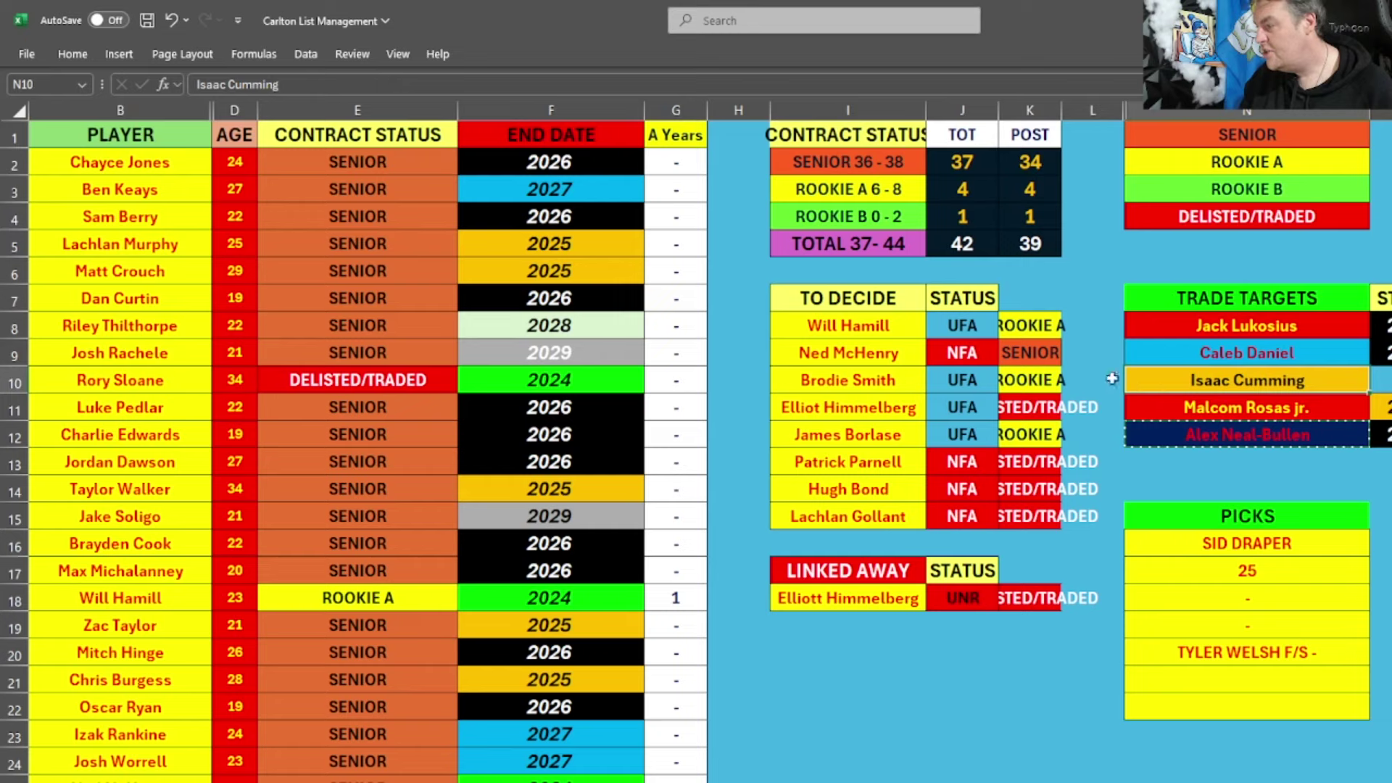
{"action": "left_click", "coordinate": [963, 162]}
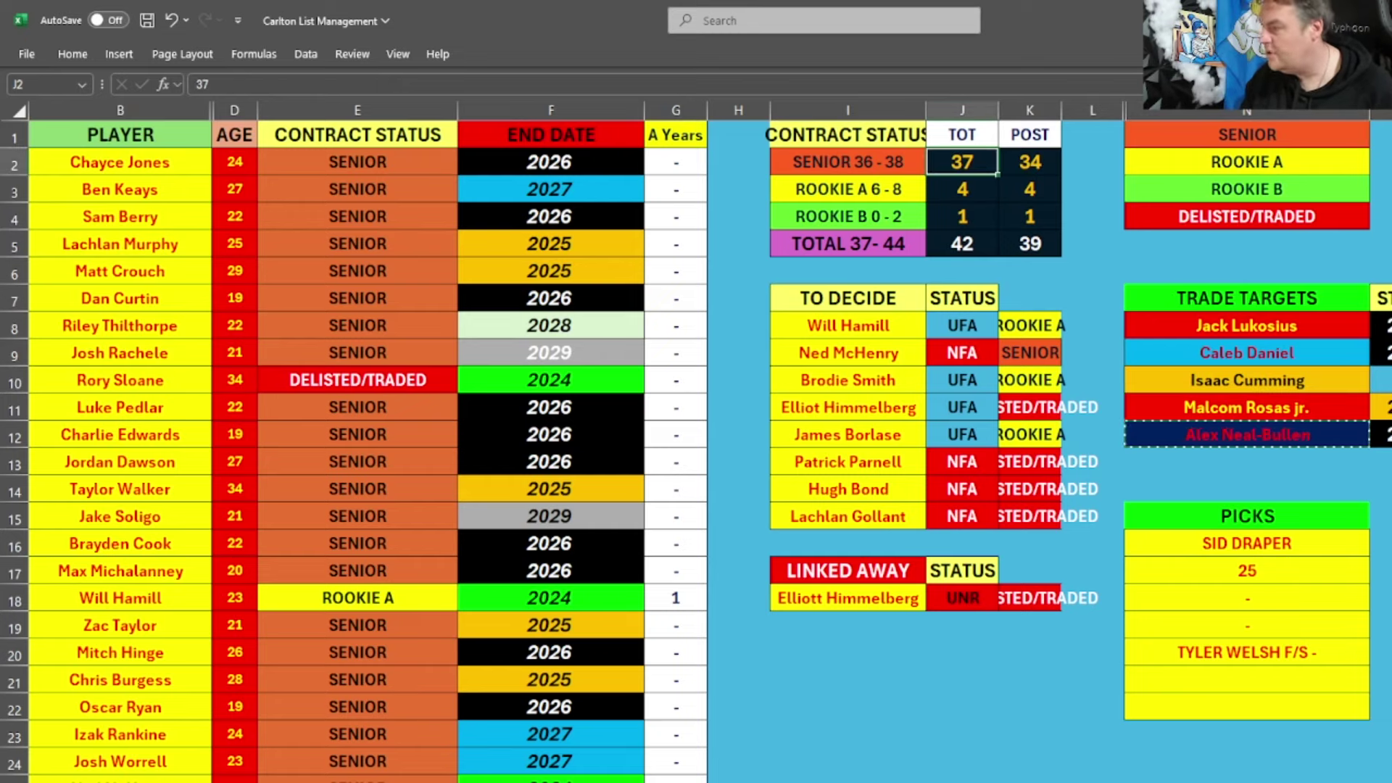
{"action": "left_click", "coordinate": [1246, 165]}
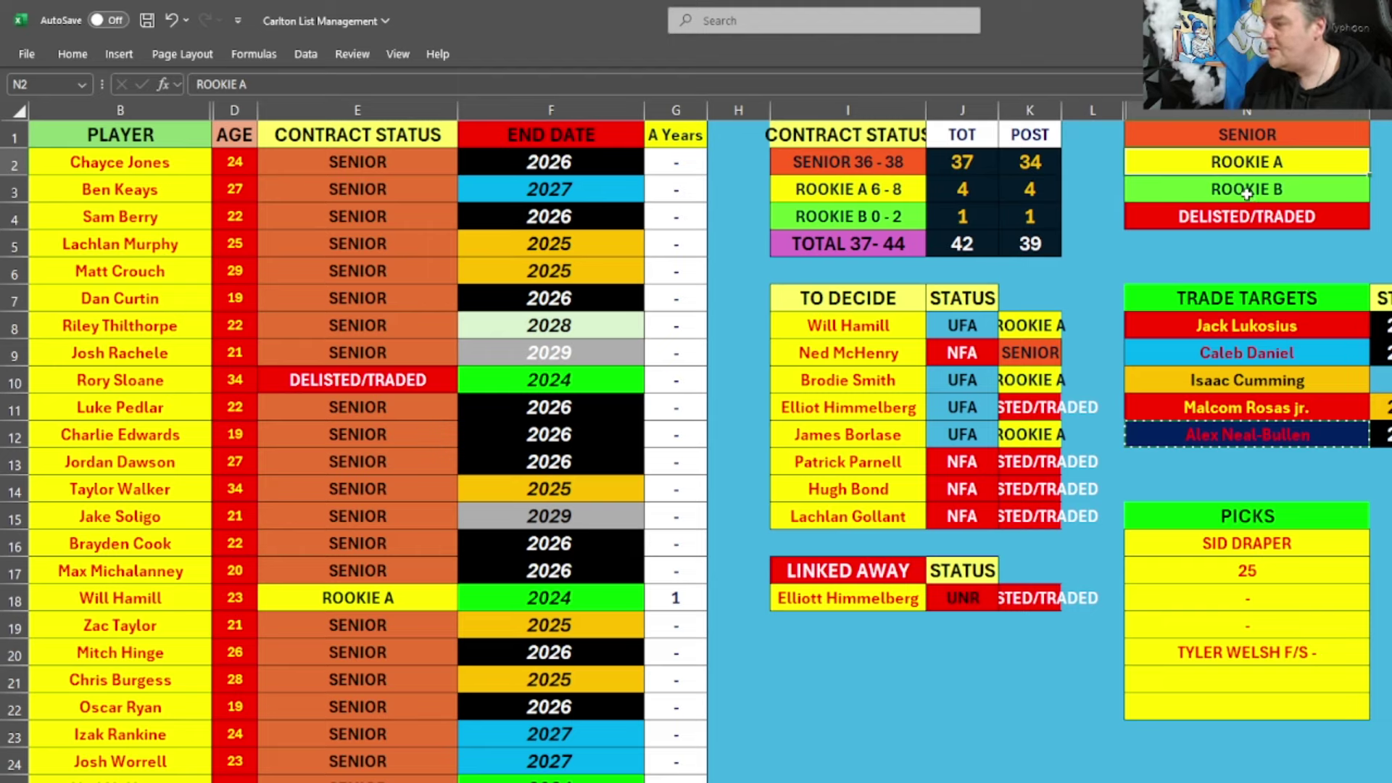
{"action": "key", "text": "ctrl+]"}
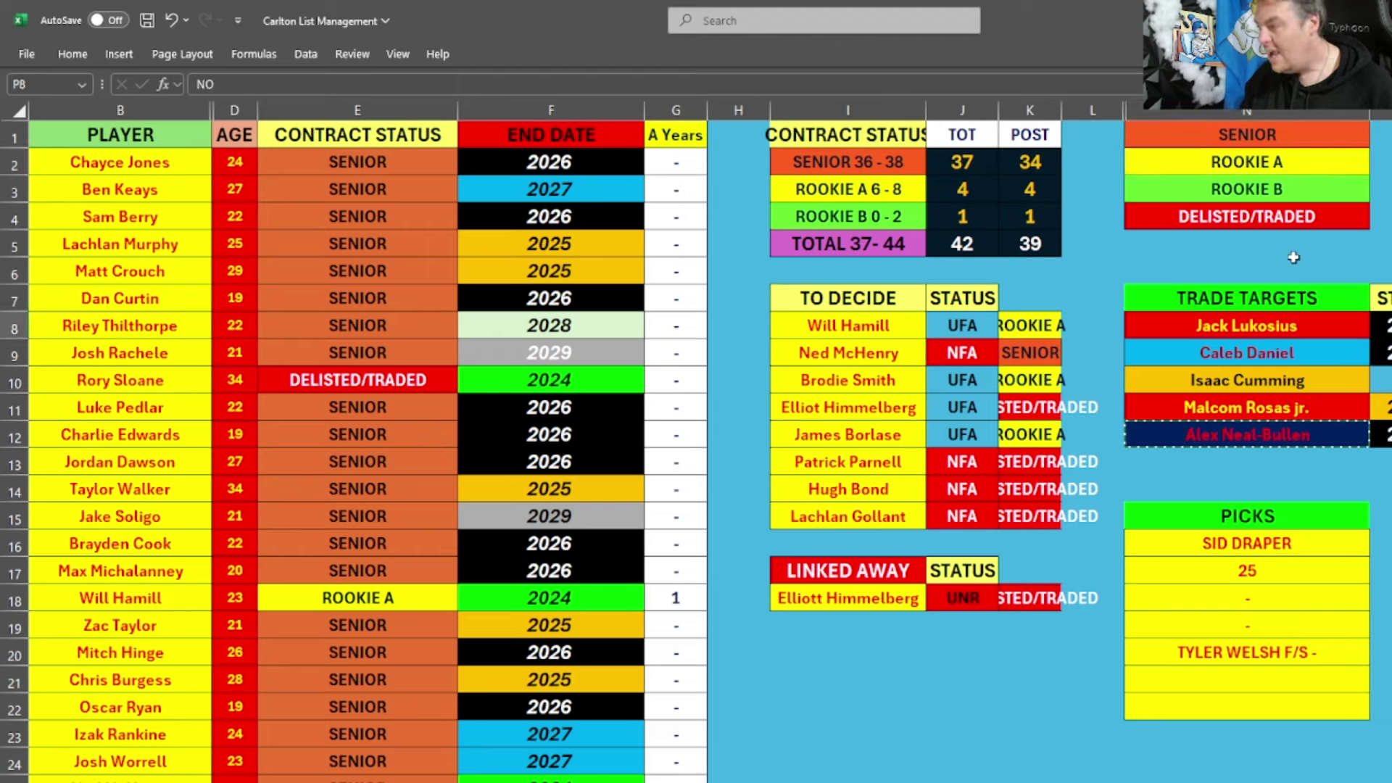
Step: Copy the SENIOR label from the status legend to cell Q8, beside the first trade target
{"action": "left_click", "coordinate": [1248, 135]}
{"action": "key", "text": "ctrl+c"}
{"action": "left_click", "coordinate": [1388, 325]}
{"action": "key", "text": "ctrl+v"}
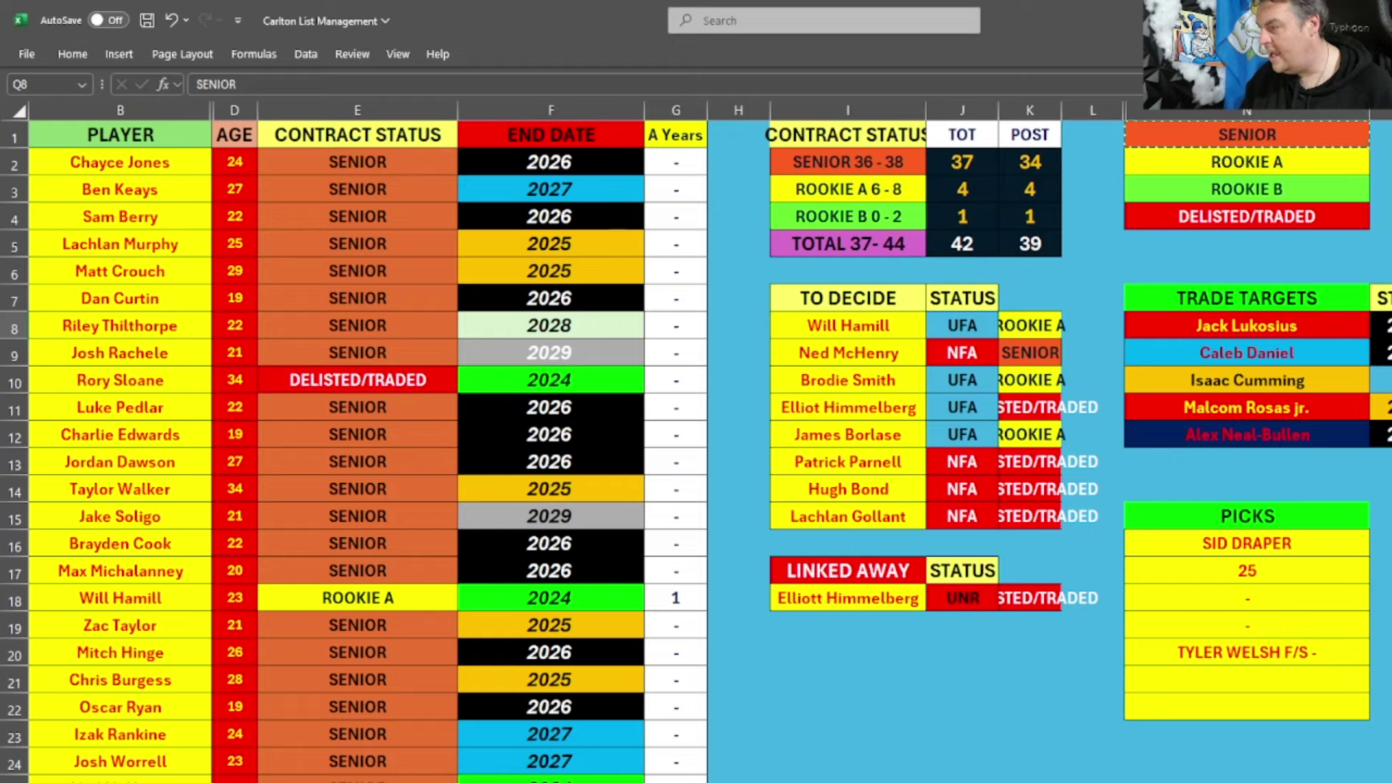
{"action": "key", "text": "Left"}
{"action": "key", "text": "ctrl+v"}
{"action": "key", "text": "Escape"}
Step: Copy the first trade target's name from N8 to cell B49 at the end of the player column
{"action": "left_click", "coordinate": [1309, 319]}
{"action": "scroll", "coordinate": [295, 618], "scroll_direction": "down", "scroll_amount": 4}
{"action": "scroll", "coordinate": [295, 618], "scroll_direction": "down", "scroll_amount": 4}
{"action": "left_click", "coordinate": [124, 758]}
{"action": "key", "text": "ctrl+v"}
{"action": "scroll", "coordinate": [1059, 153], "scroll_direction": "up", "scroll_amount": 8}
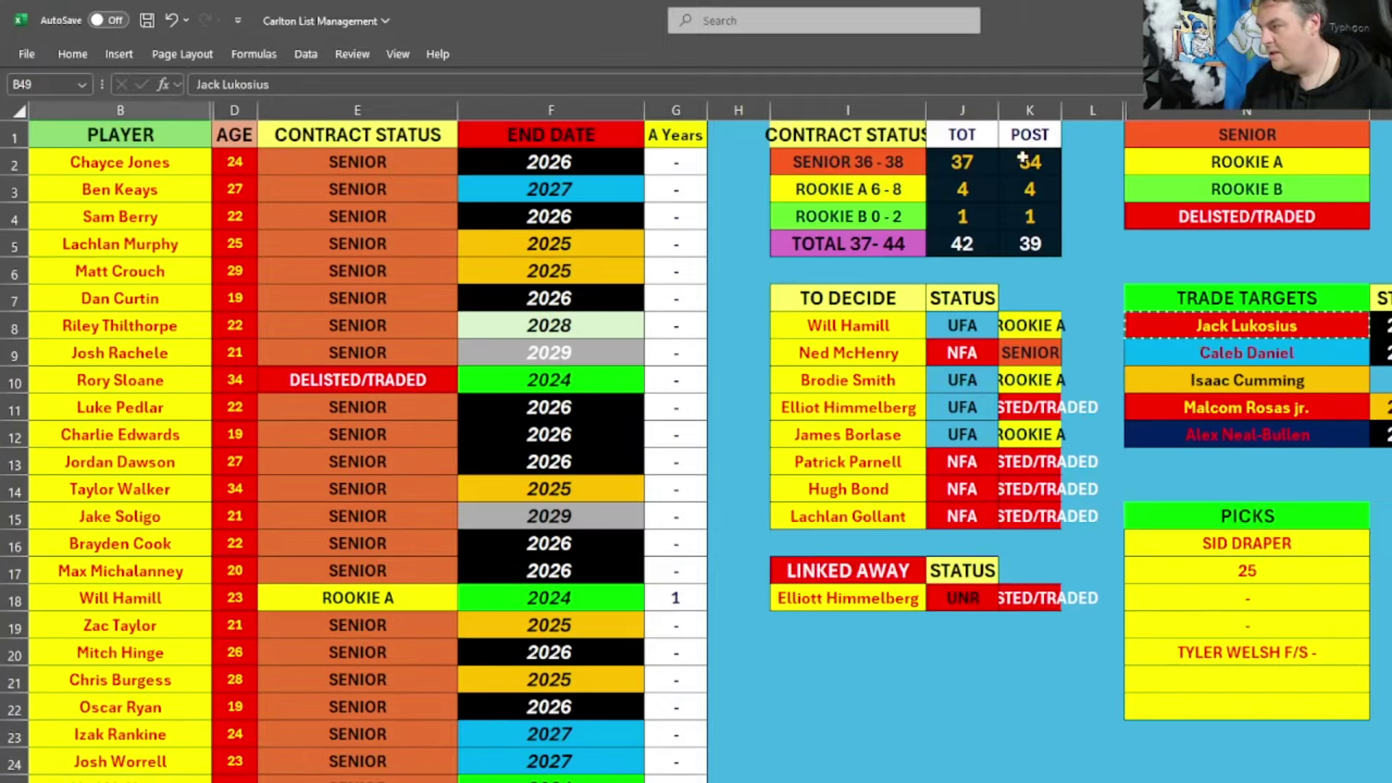
Step: Set the TOT count for SENIOR in cell J2 to 38
{"action": "left_click", "coordinate": [964, 161]}
{"action": "type", "text": "38"}
{"action": "key", "text": "Return"}
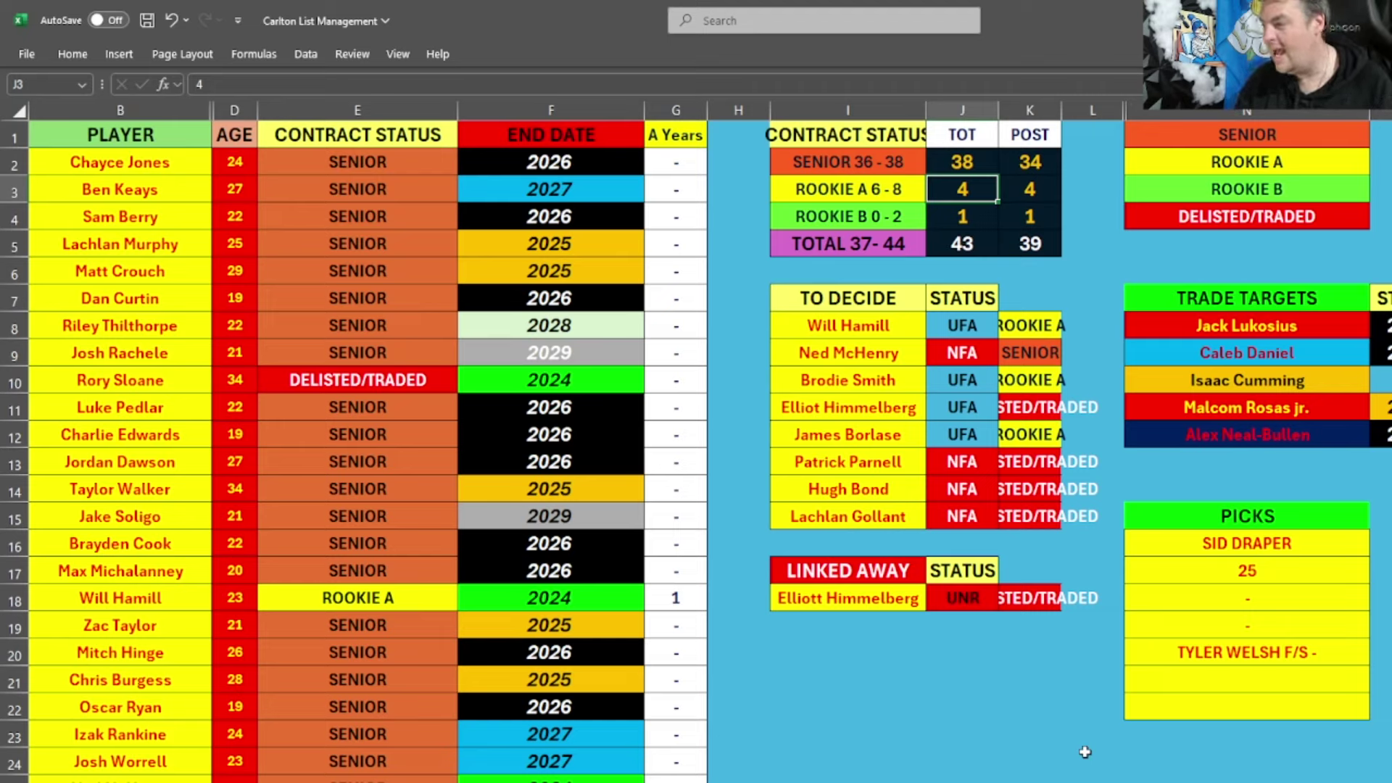
Step: Copy the ROOKIE A label from K12 to K14, beside the seventh player in the TO DECIDE list
{"action": "left_click", "coordinate": [1038, 437]}
{"action": "key", "text": "ctrl+c"}
{"action": "left_click", "coordinate": [1040, 488]}
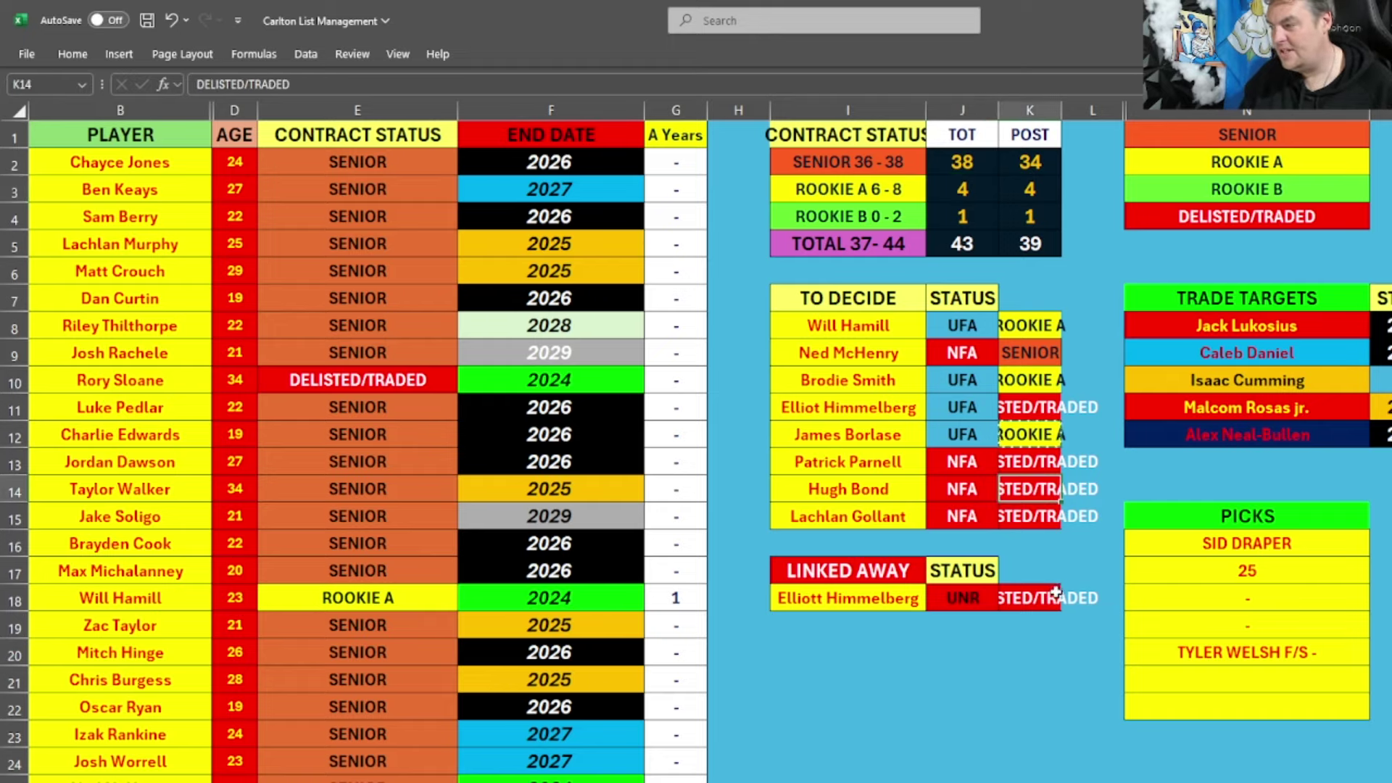
{"action": "key", "text": "ctrl+v"}
Step: Set the contract status in cell E40 of the squad list to ROOKIE A
{"action": "scroll", "coordinate": [435, 682], "scroll_direction": "down", "scroll_amount": 5}
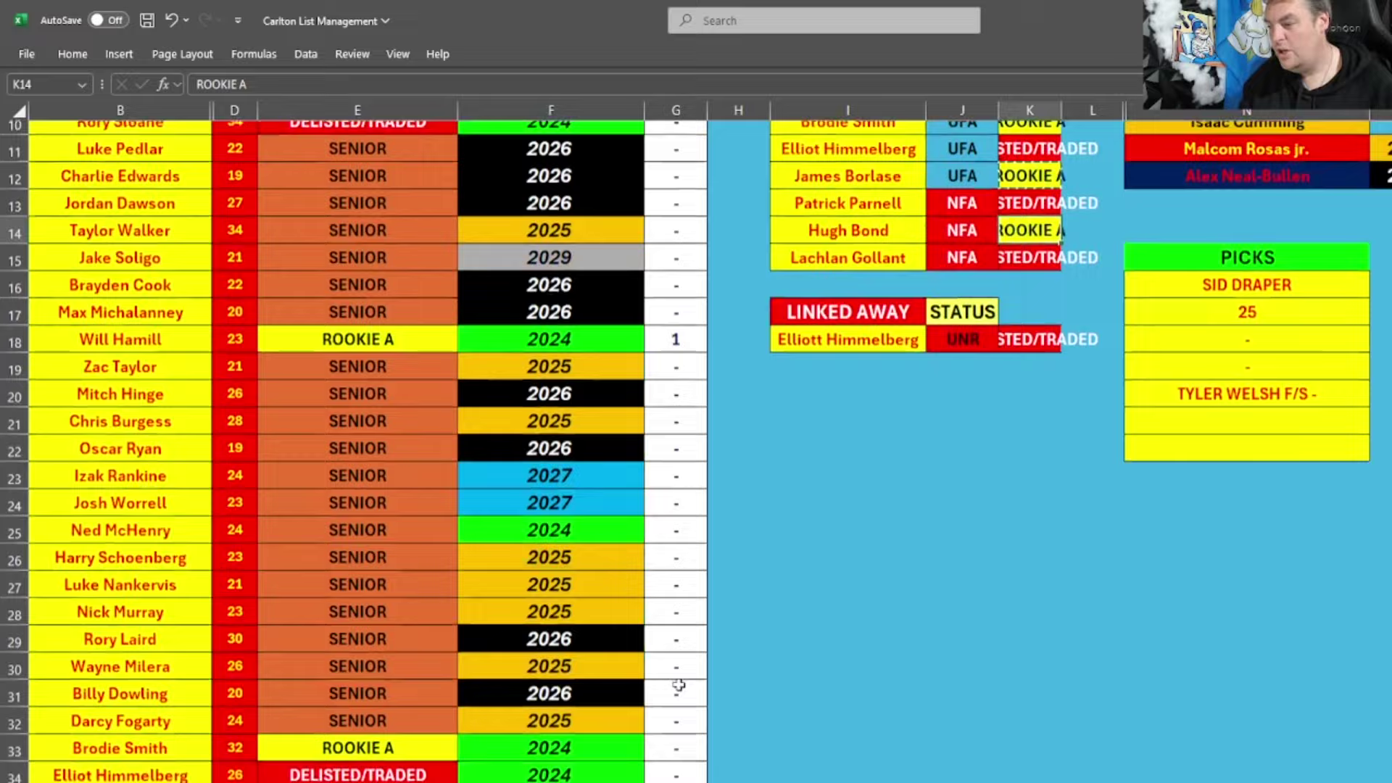
{"action": "scroll", "coordinate": [349, 758], "scroll_direction": "down", "scroll_amount": 1}
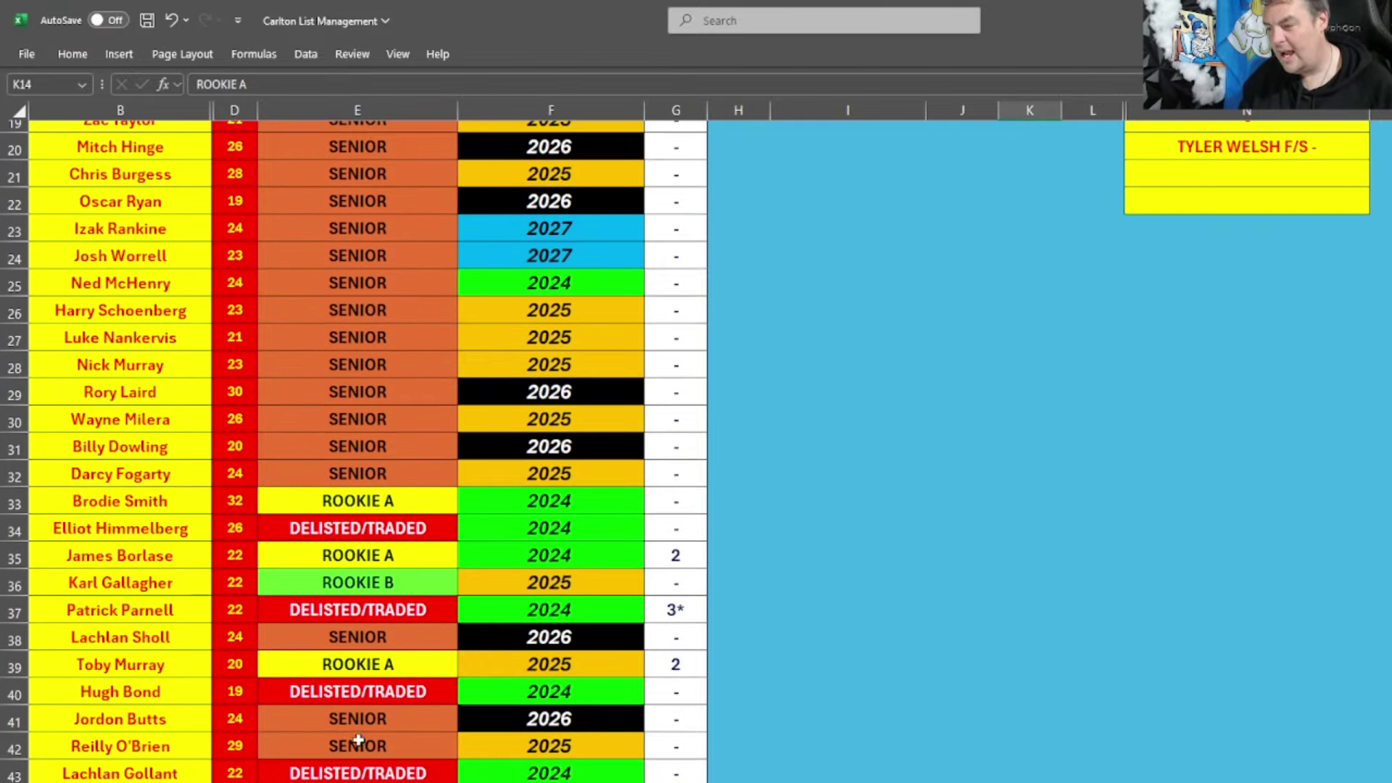
{"action": "left_click", "coordinate": [370, 690]}
{"action": "type", "text": "r"}
{"action": "key", "text": "Return"}
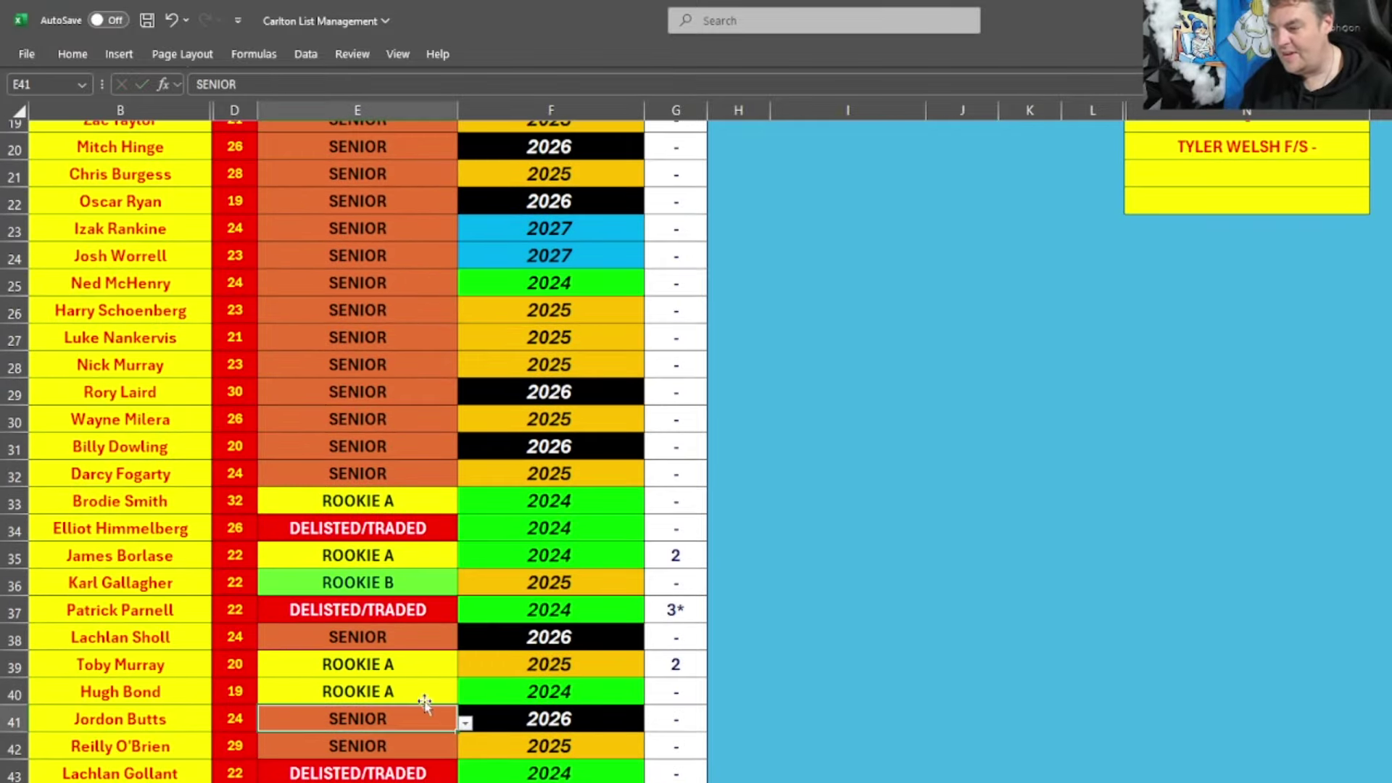
{"action": "scroll", "coordinate": [904, 653], "scroll_direction": "up", "scroll_amount": 6}
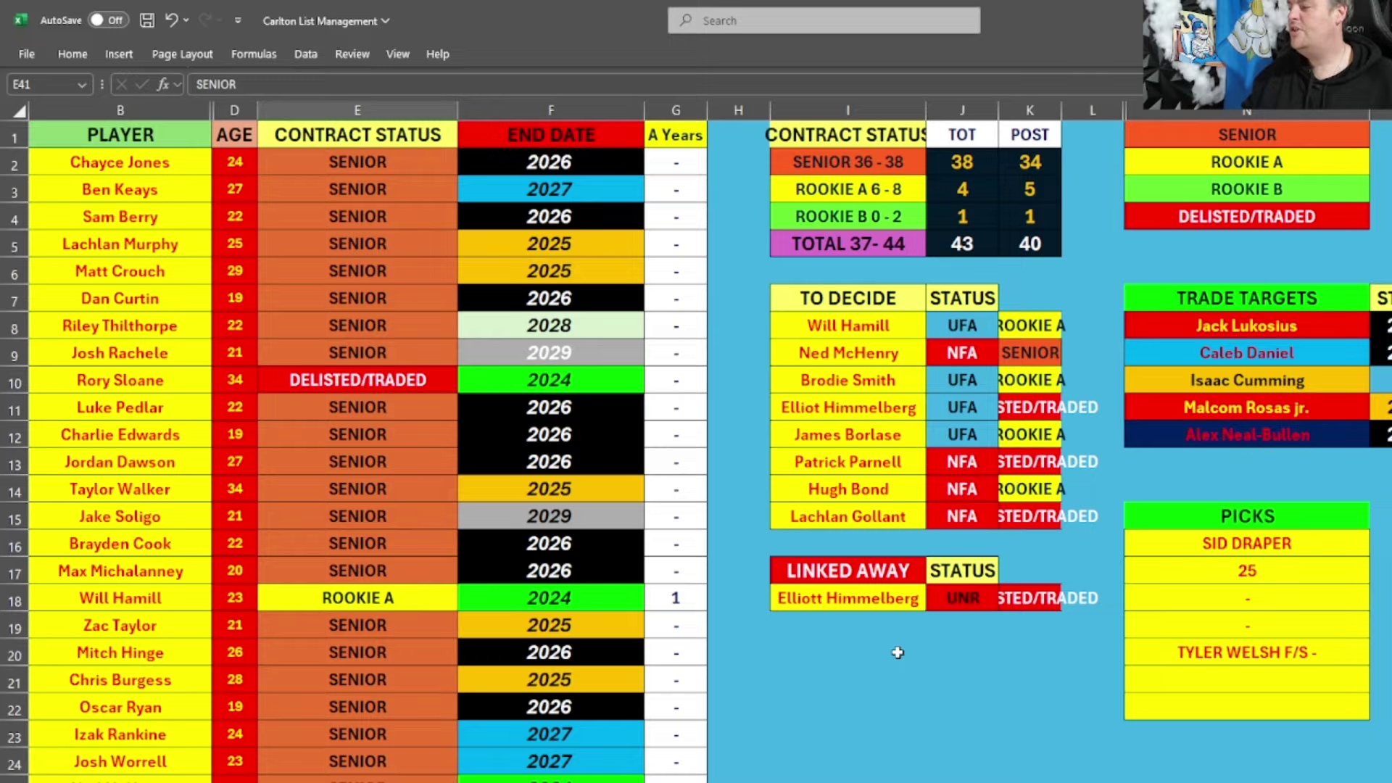
Step: Set the TOT count for ROOKIE A in cell J3 to 5
{"action": "scroll", "coordinate": [898, 652], "scroll_direction": "down", "scroll_amount": 5}
{"action": "scroll", "coordinate": [756, 699], "scroll_direction": "down", "scroll_amount": 1}
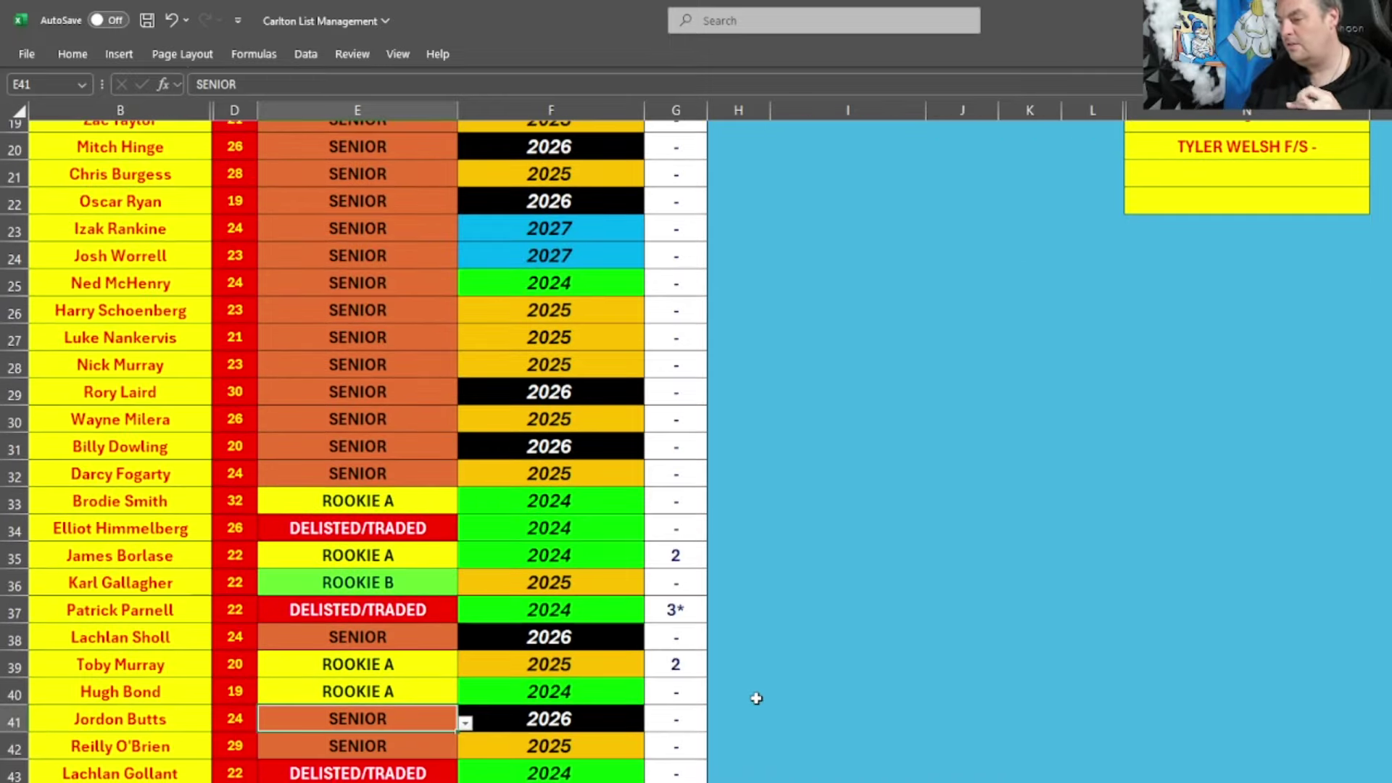
{"action": "scroll", "coordinate": [755, 696], "scroll_direction": "up", "scroll_amount": 6}
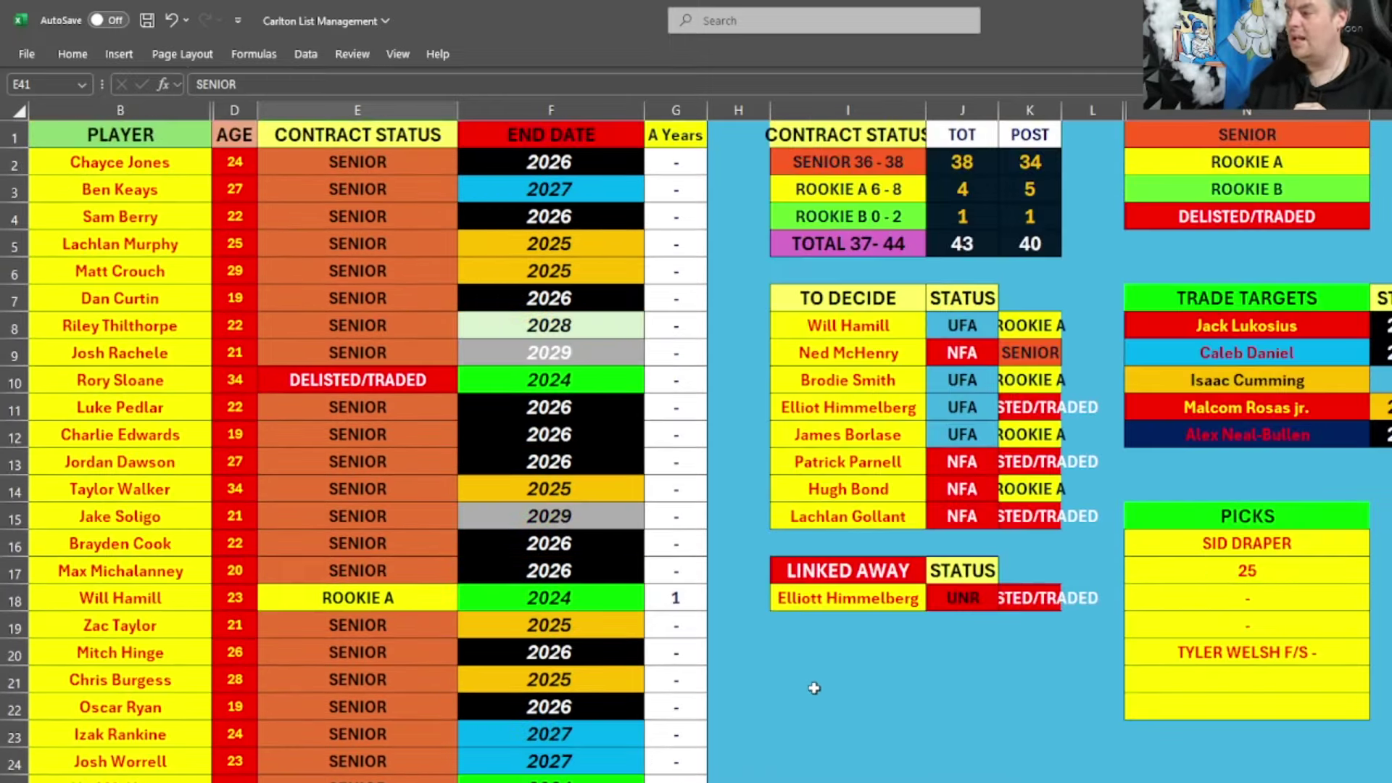
{"action": "left_click", "coordinate": [970, 195]}
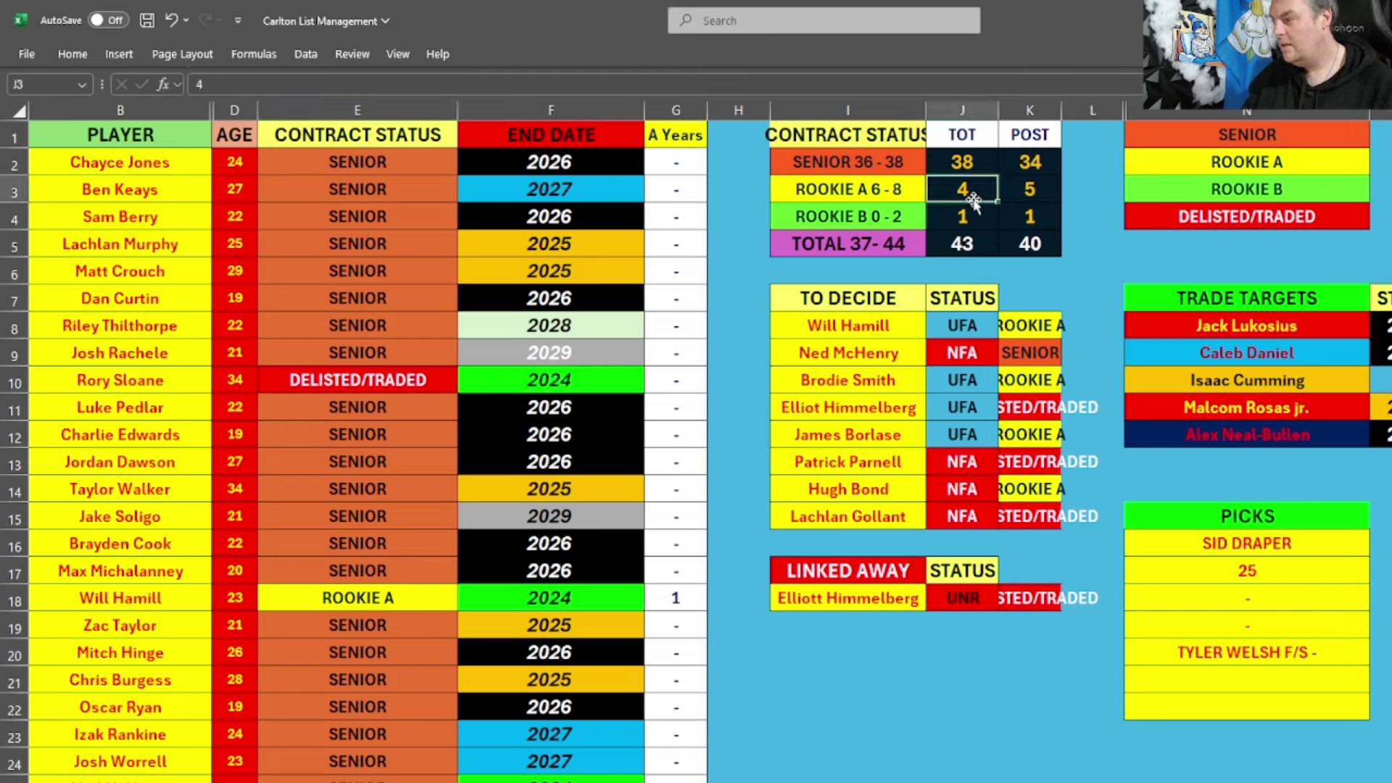
{"action": "type", "text": "5"}
{"action": "key", "text": "Return"}
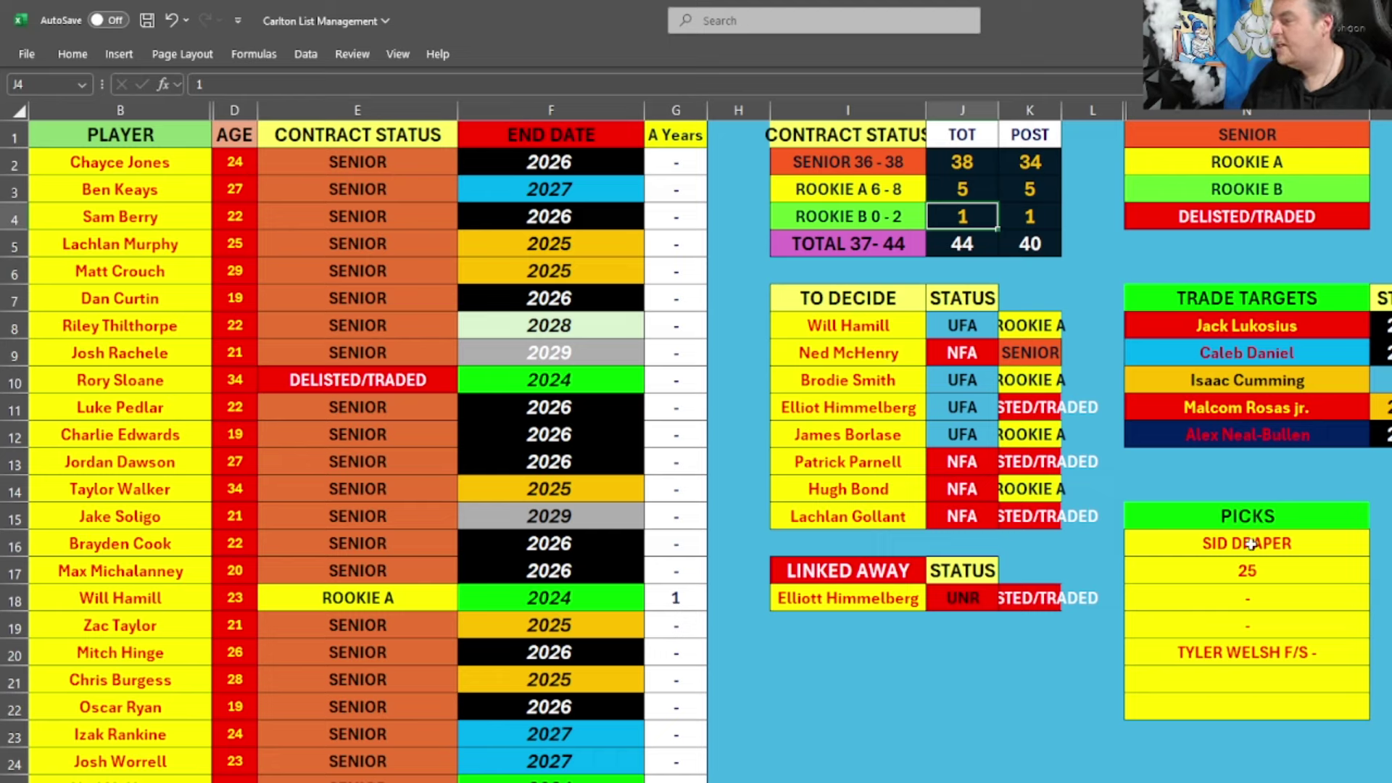
{"action": "left_click", "coordinate": [1250, 577]}
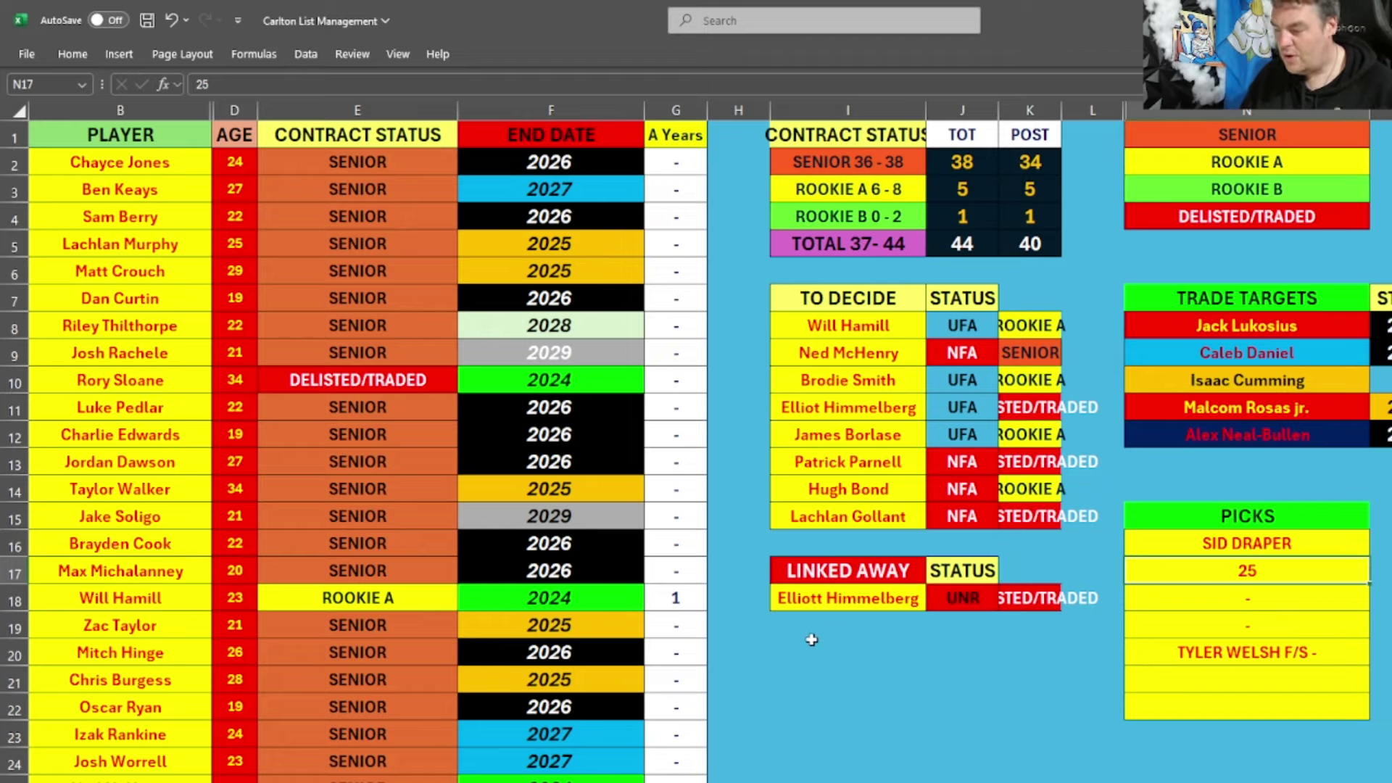
{"action": "scroll", "coordinate": [810, 639], "scroll_direction": "down", "scroll_amount": 4}
{"action": "scroll", "coordinate": [810, 639], "scroll_direction": "down", "scroll_amount": 4}
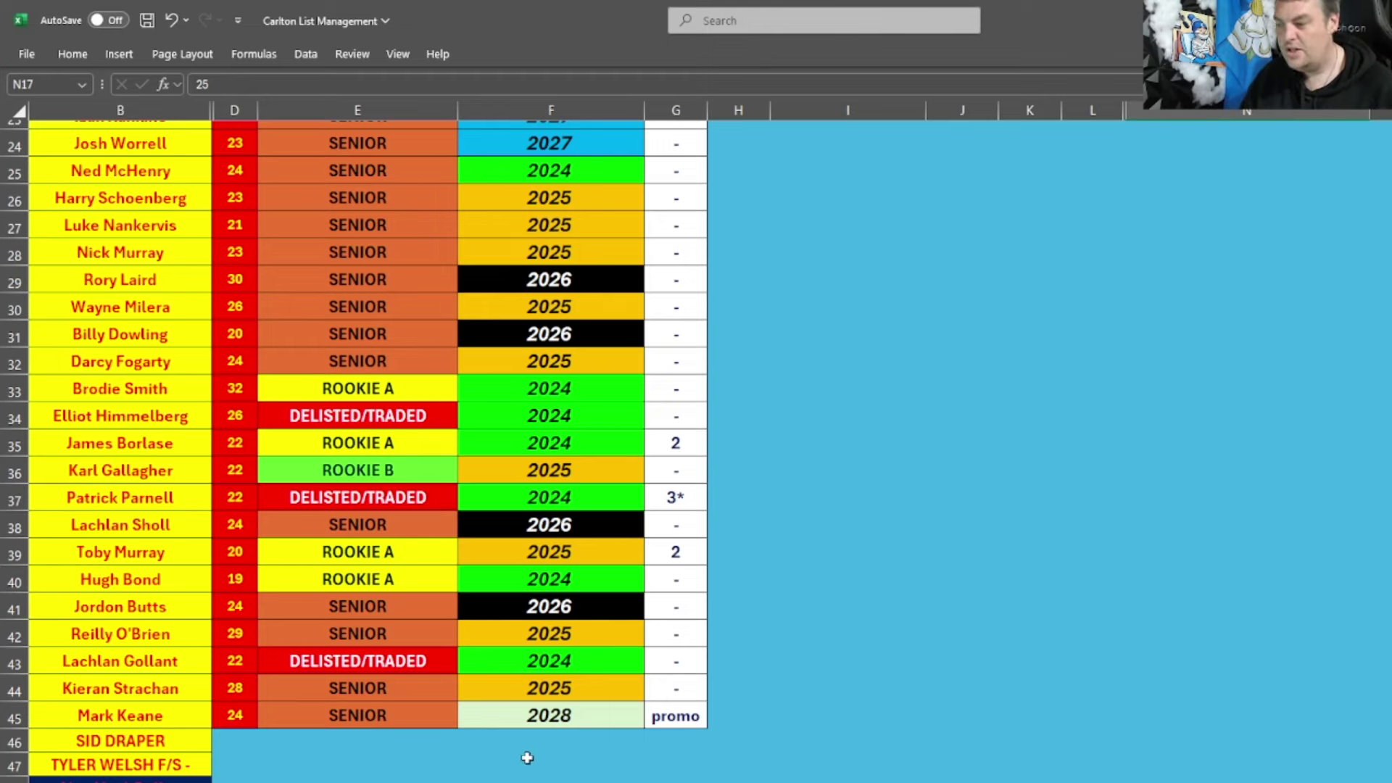
{"action": "scroll", "coordinate": [859, 582], "scroll_direction": "up", "scroll_amount": 8}
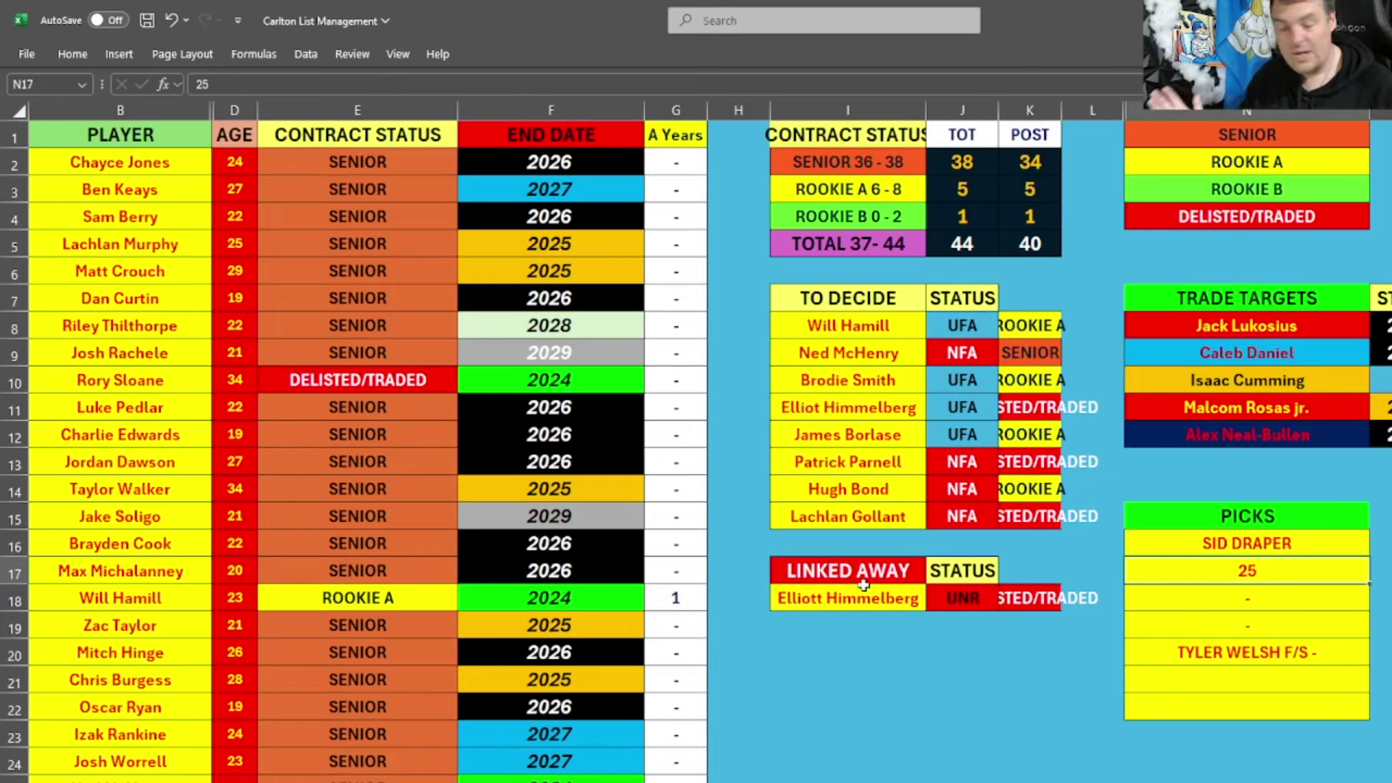
{"action": "left_click_drag", "start_coordinate": [894, 493], "coordinate": [1033, 488]}
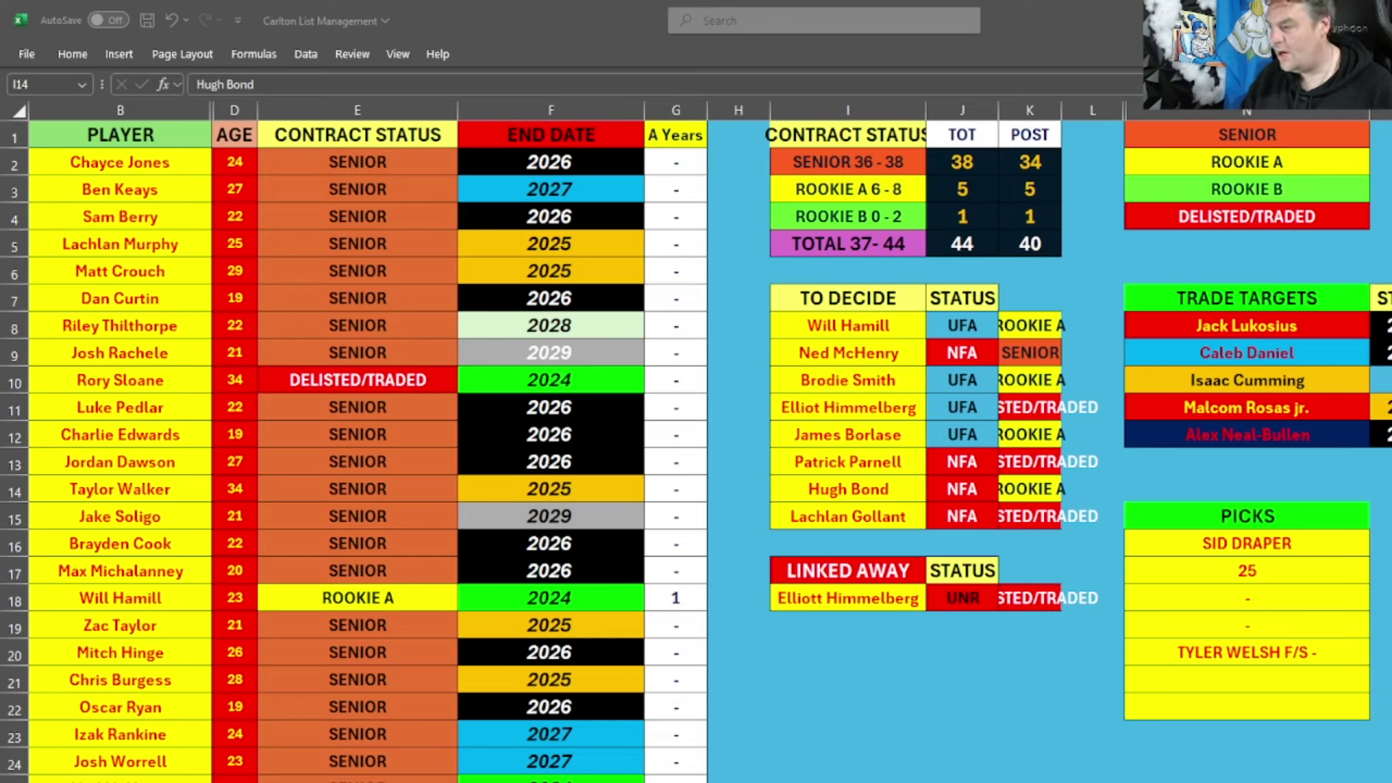
{"action": "key", "text": "alt+Tab"}
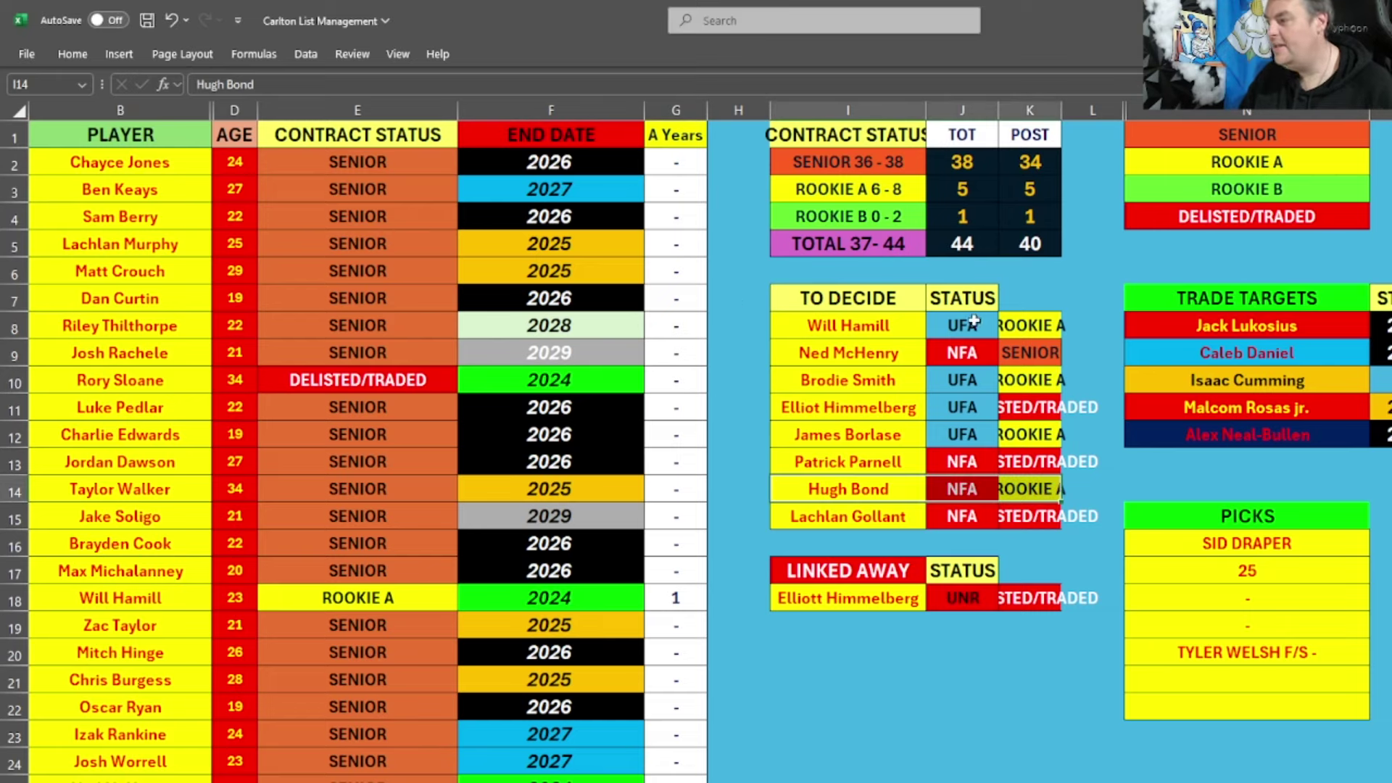
Step: Set the outcome in K9, beside the second player in the TO DECIDE list, to DELISTED/TRADED
{"action": "left_click", "coordinate": [1018, 347]}
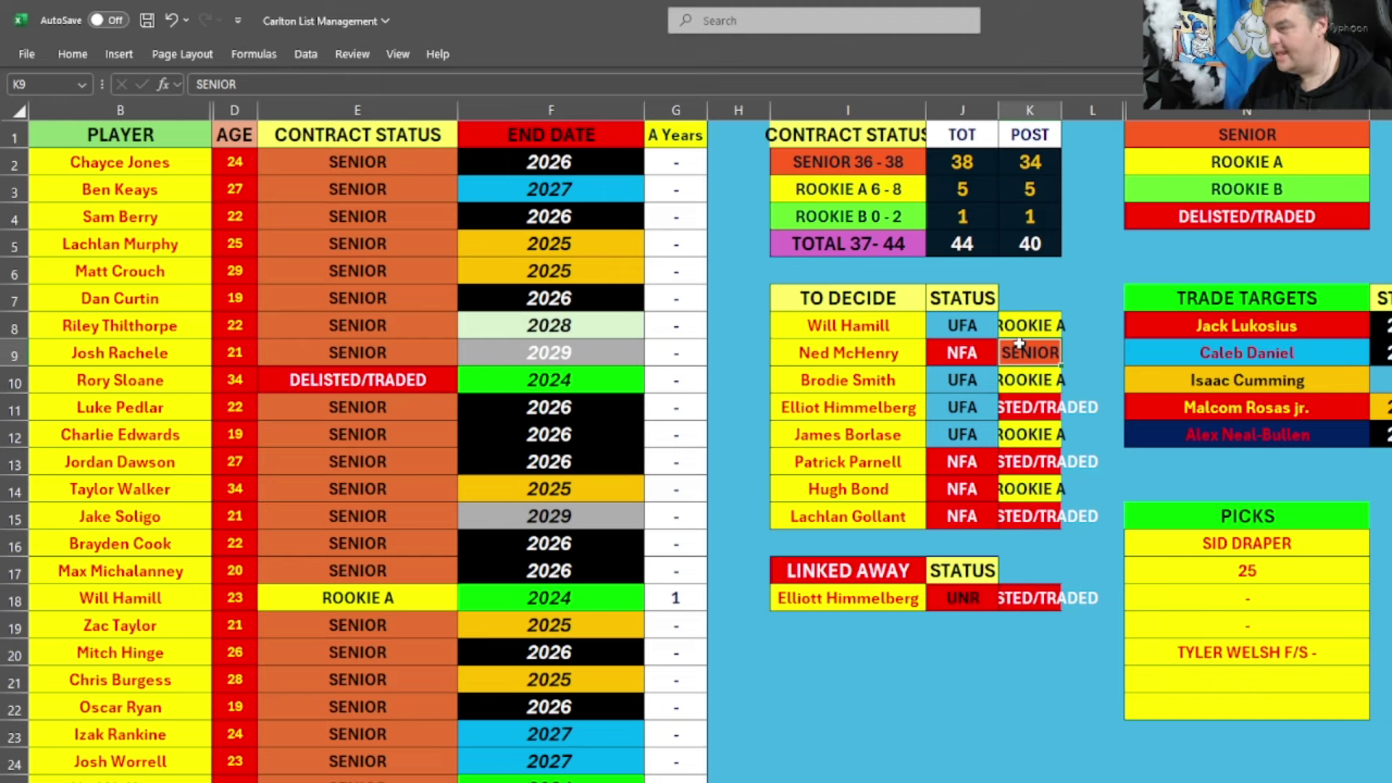
{"action": "type", "text": "dELISTED/TRADED"}
{"action": "key", "text": "Return"}
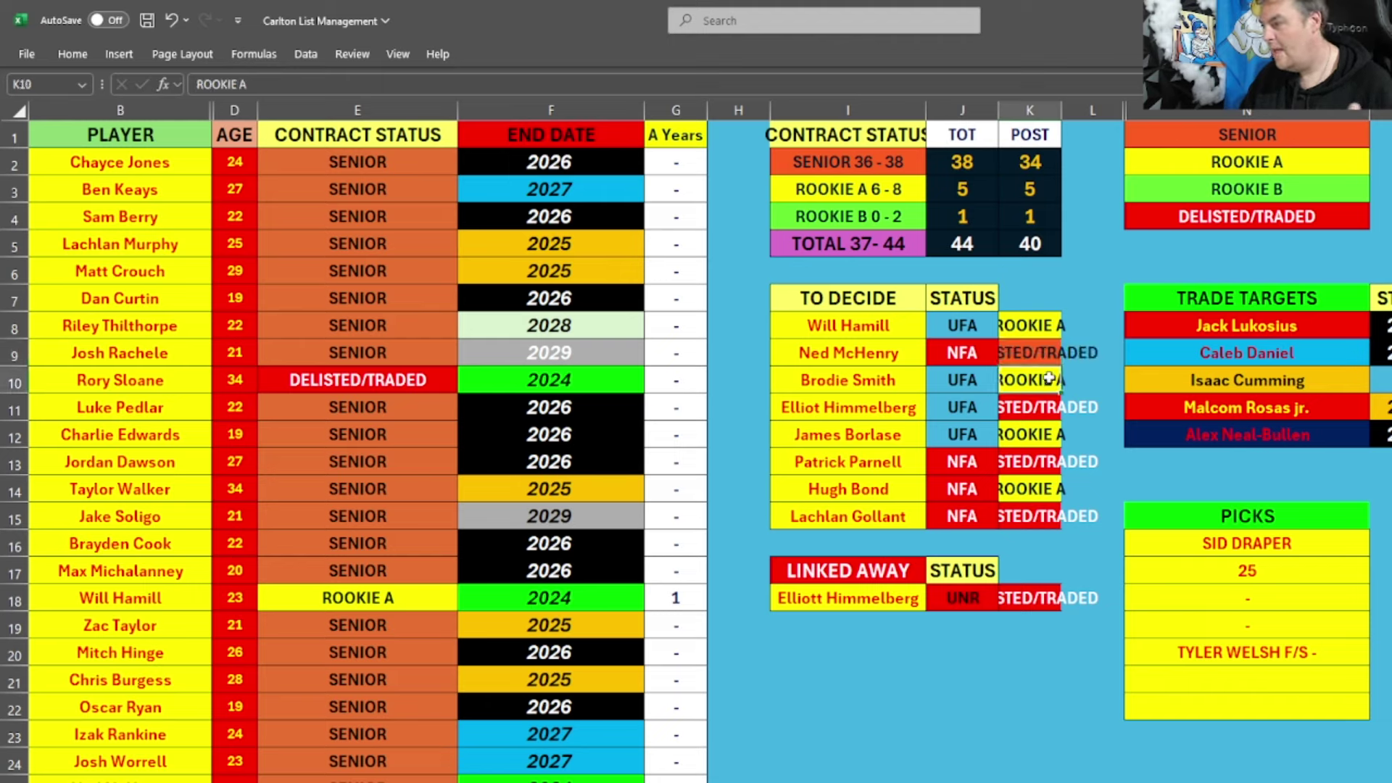
Step: Set the TOT count for SENIOR in cell J2 to 37
{"action": "left_click", "coordinate": [968, 170]}
{"action": "type", "text": "37"}
{"action": "key", "text": "Return"}
Step: Copy the fourth trade target from N11 to B50, the first free cell at the end of the PLAYER column
{"action": "left_click", "coordinate": [1251, 406]}
{"action": "key", "text": "ctrl+c"}
{"action": "scroll", "coordinate": [14, 674], "scroll_direction": "down", "scroll_amount": 9}
{"action": "left_click", "coordinate": [124, 723]}
{"action": "key", "text": "ctrl+v"}
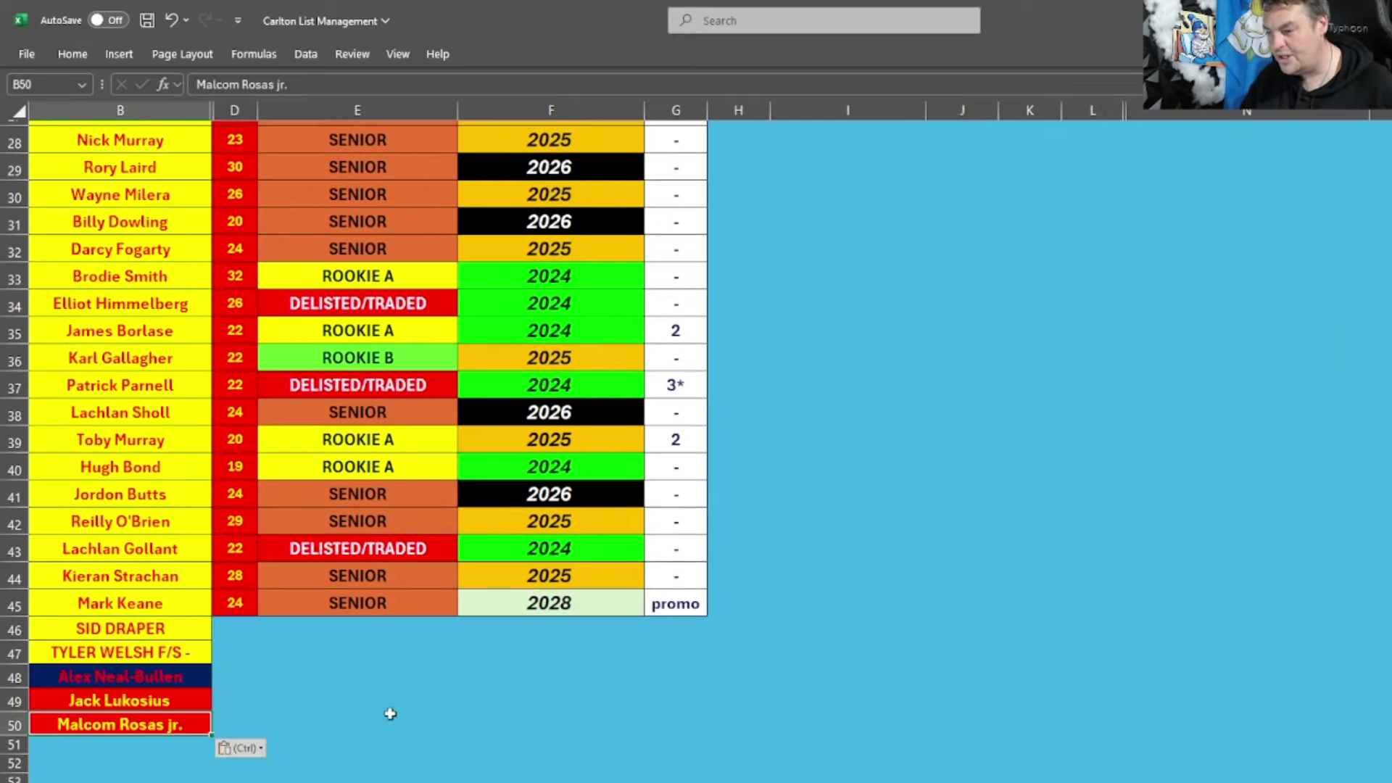
Step: Set the TOT count for SENIOR in cell J2 to 38 to account for the added trade target
{"action": "scroll", "coordinate": [859, 655], "scroll_direction": "up", "scroll_amount": 9}
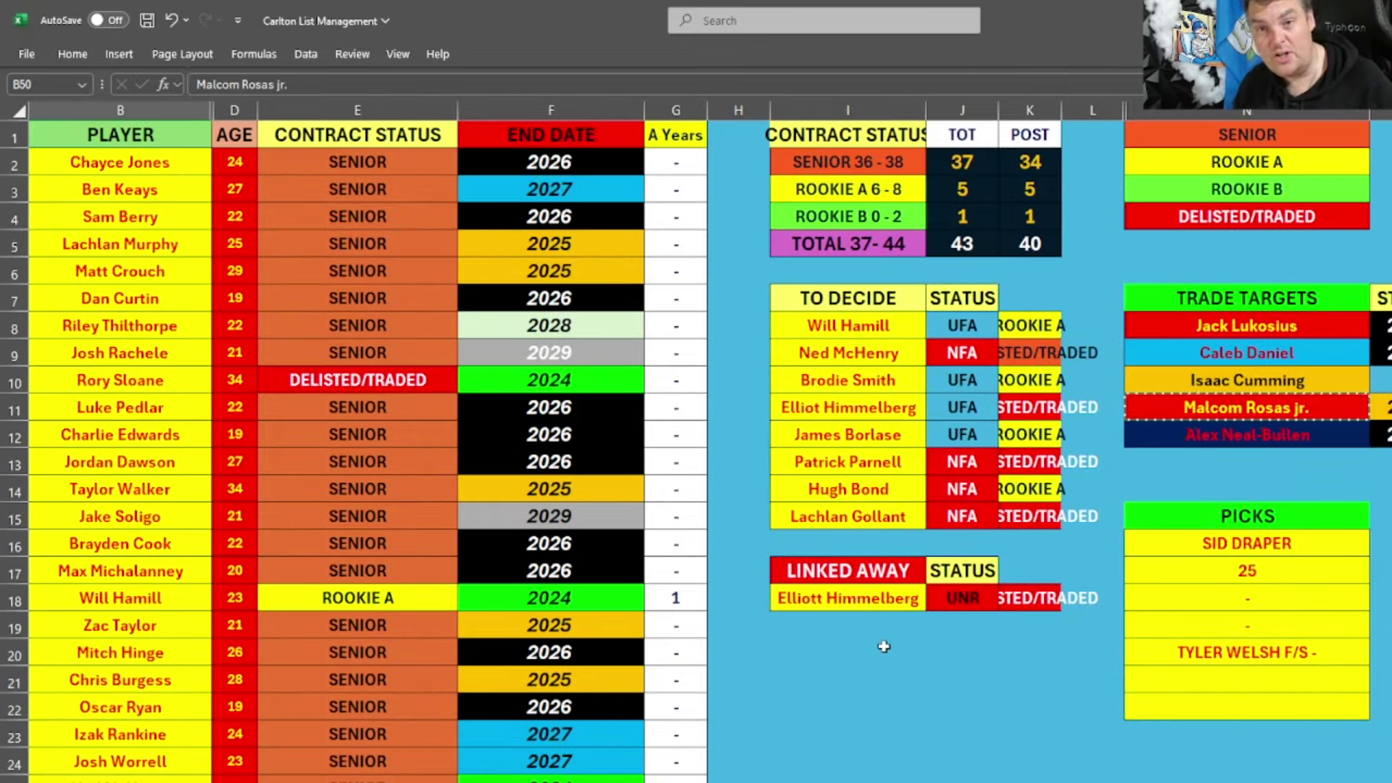
{"action": "left_click", "coordinate": [966, 161]}
{"action": "type", "text": "38"}
{"action": "key", "text": "Return"}
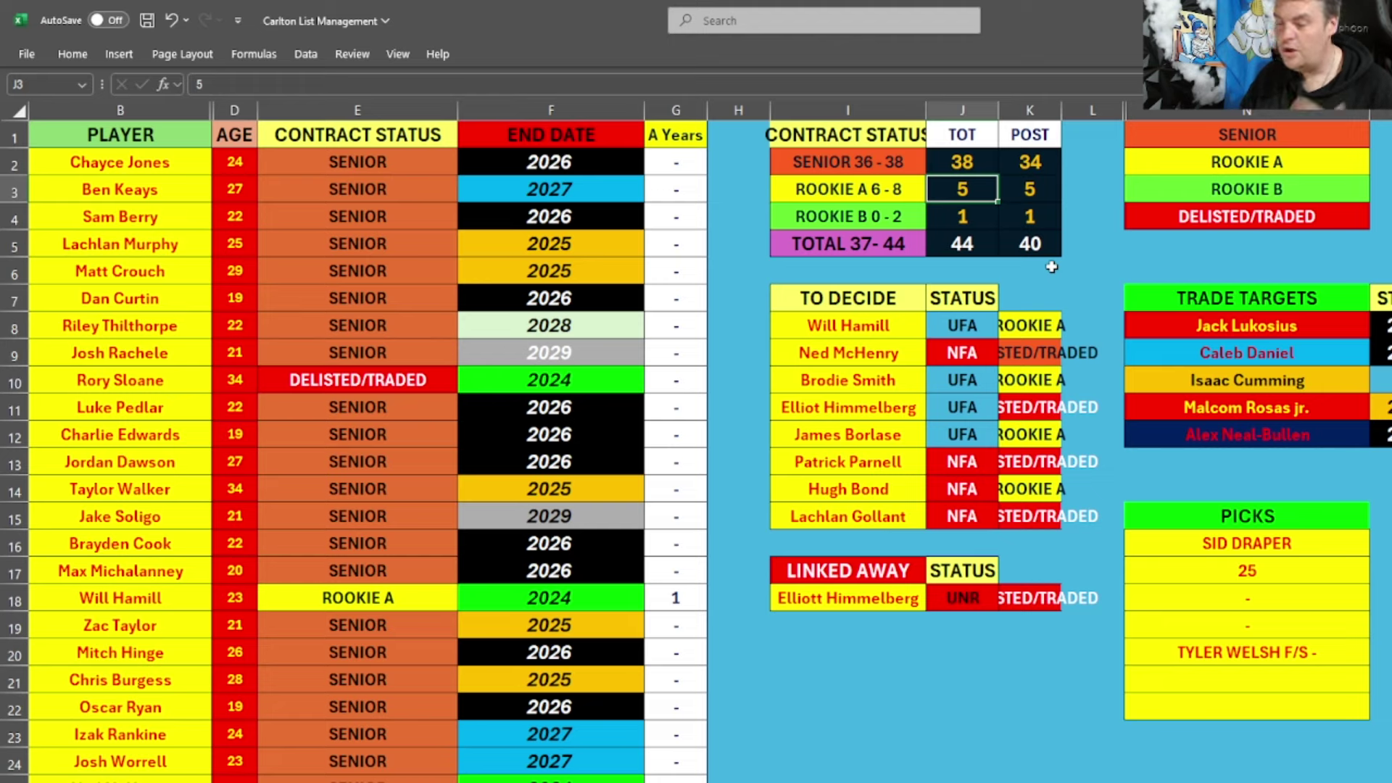
Step: Select the two placeholder cells N18:N19 in the PICKS list
{"action": "left_click_drag", "start_coordinate": [1249, 596], "coordinate": [1250, 631]}
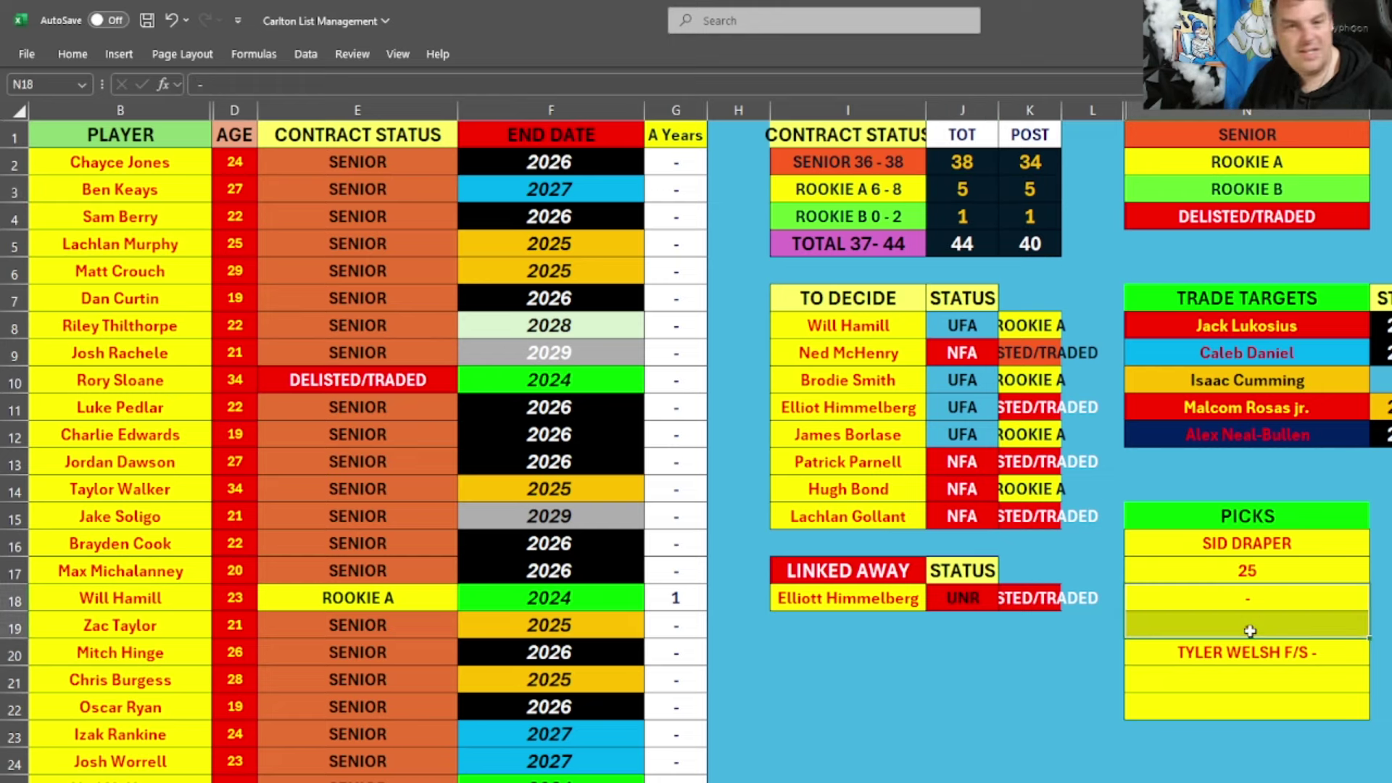